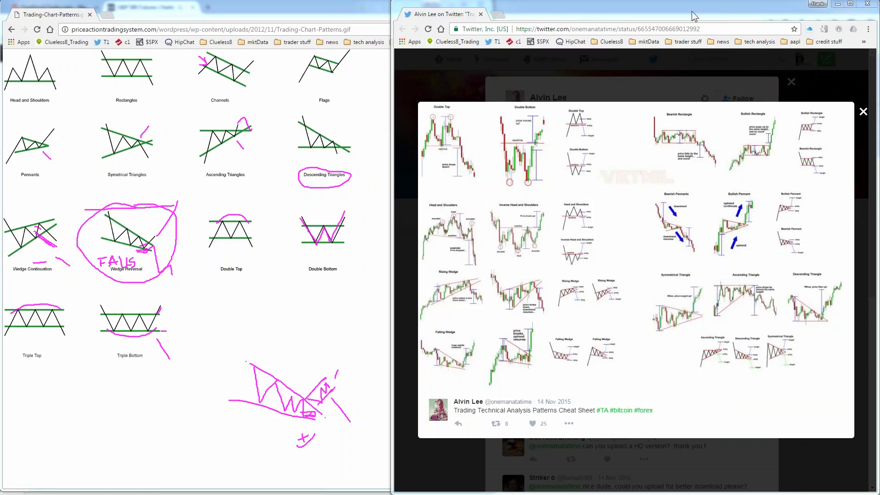
# Move the Twitter and chart-pattern cheat-sheet windows aside so the S&P 500 chart window is fully visible.
pyautogui.moveTo(695, 17); pyautogui.dragTo(879, 18)
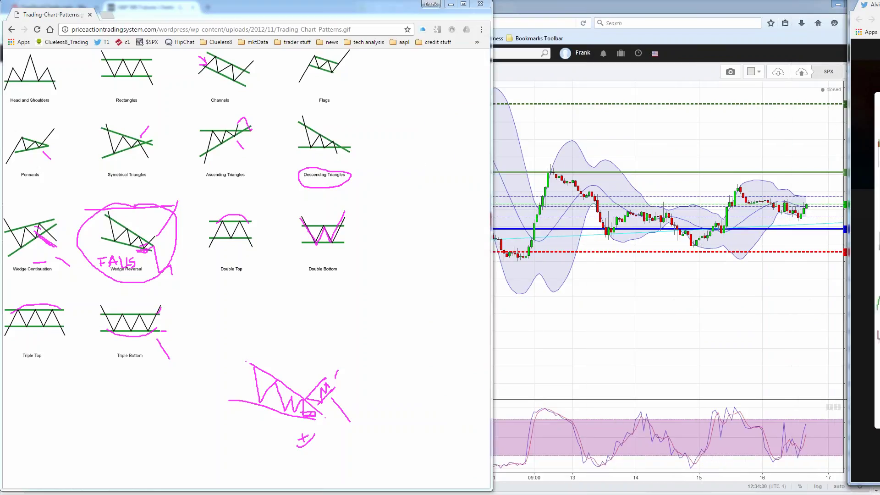
pyautogui.click(531, 84)
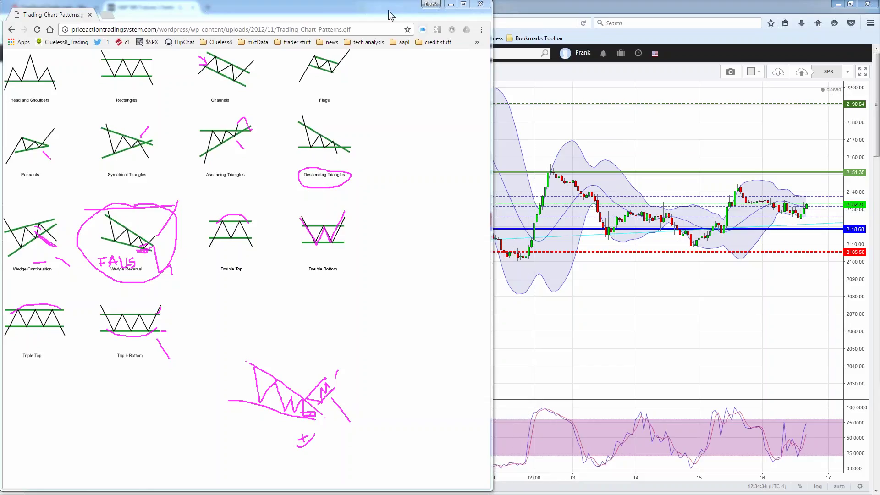
pyautogui.moveTo(379, 15); pyautogui.dragTo(879, 41)
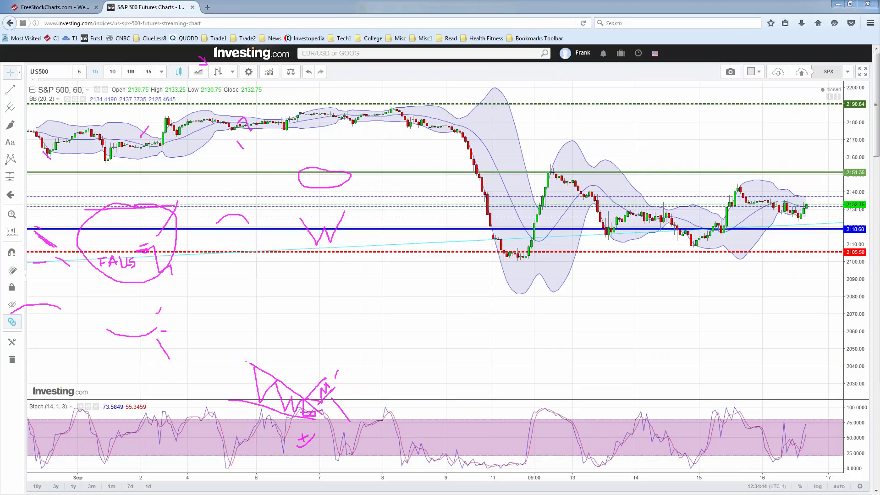
# Clear the pink scribbles and zoom the hourly S&P 500 chart out to show back to late August.
pyautogui.press('Escape')
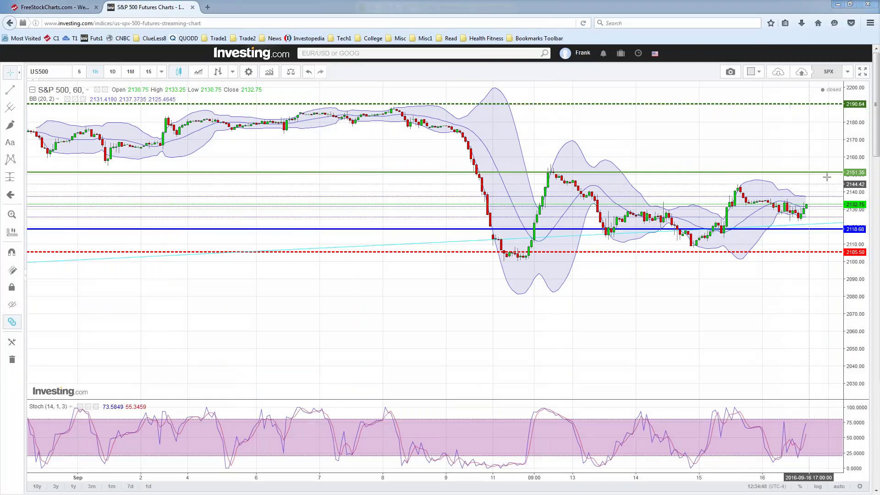
pyautogui.moveTo(857, 164); pyautogui.dragTo(857, 155)
pyautogui.scroll(-2, 603, 346)
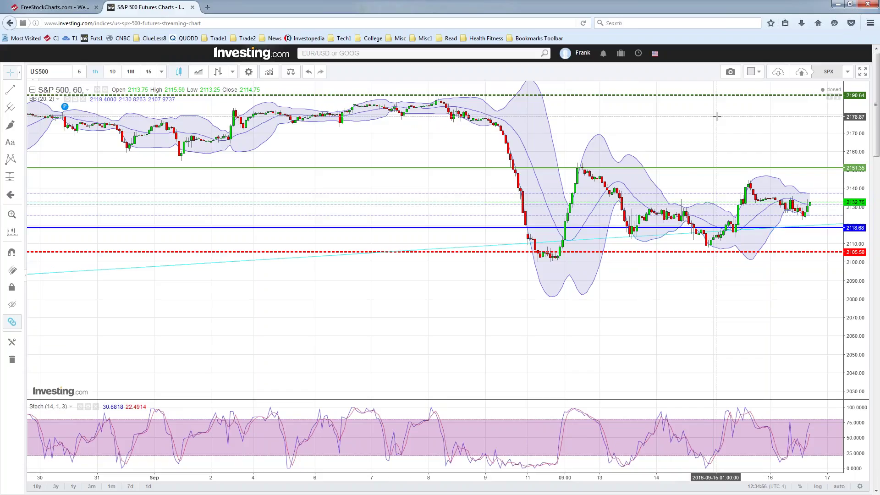
# Switch the S&P 500 chart to daily candles and frame the 2016 price range.
pyautogui.click(112, 72)
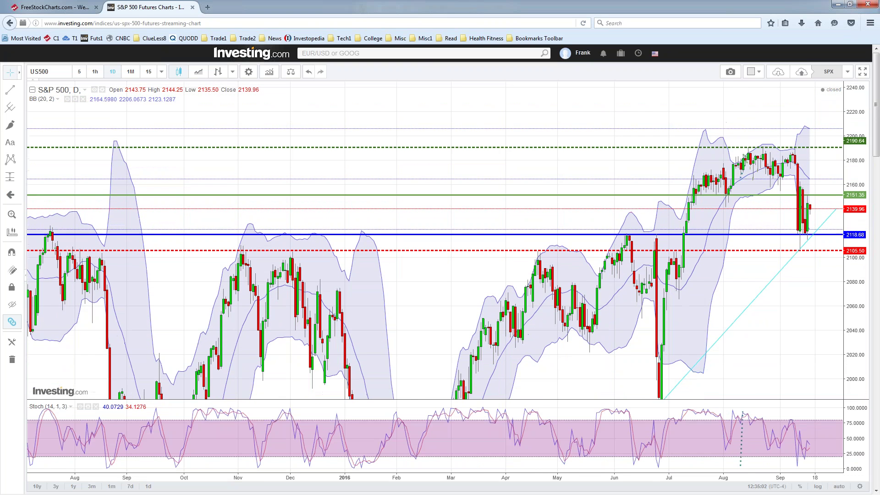
pyautogui.moveTo(775, 335); pyautogui.dragTo(698, 271)
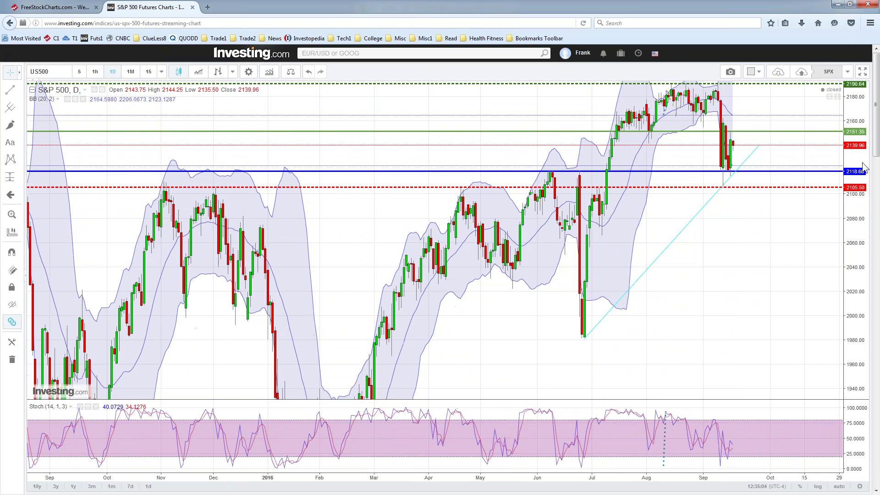
pyautogui.moveTo(864, 169); pyautogui.dragTo(865, 236)
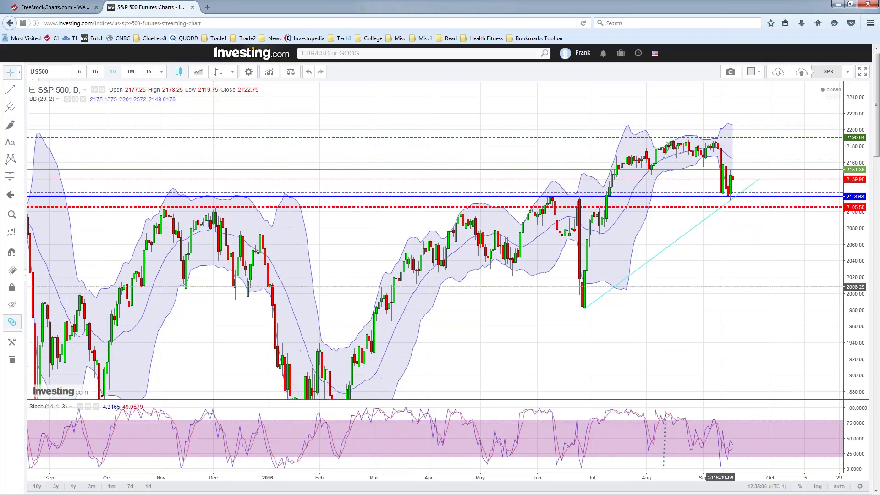
pyautogui.moveTo(678, 281); pyautogui.dragTo(668, 245)
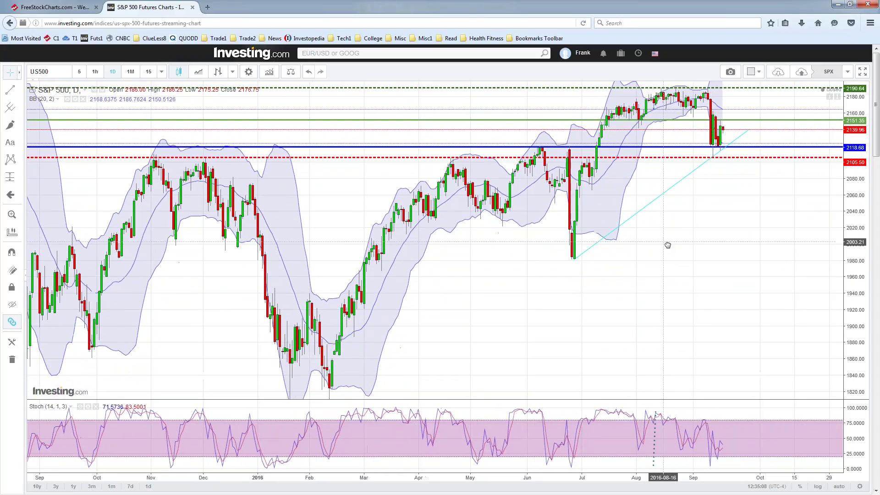
pyautogui.moveTo(858, 184); pyautogui.dragTo(858, 197)
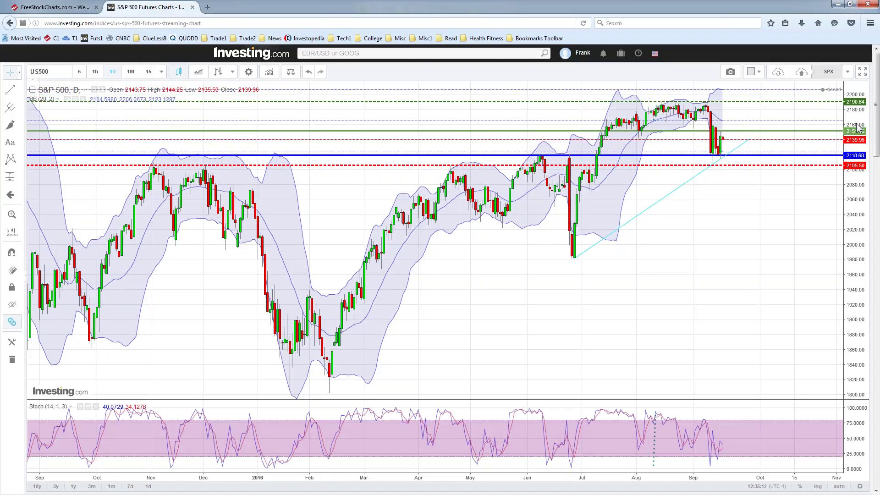
pyautogui.moveTo(857, 118); pyautogui.dragTo(858, 114)
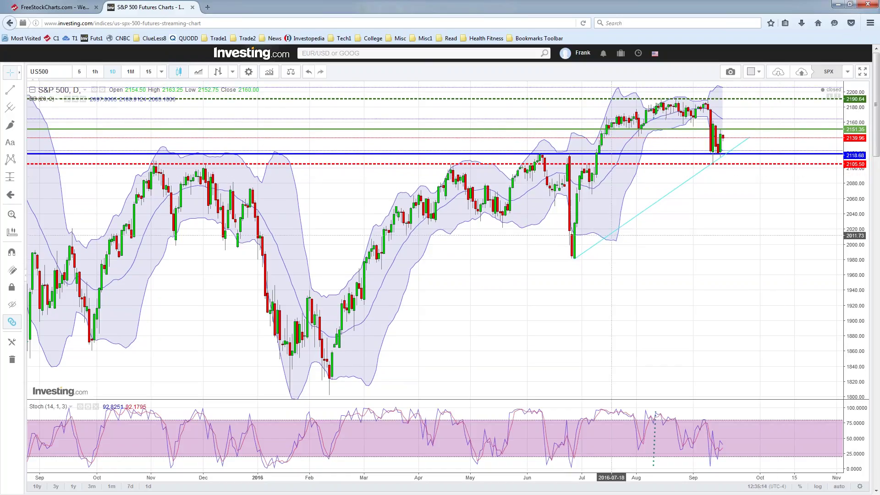
# Extend the cyan uptrend line's lower end down past the June low, then zoom in.
pyautogui.moveTo(574, 259); pyautogui.dragTo(547, 278)
pyautogui.click(693, 276)
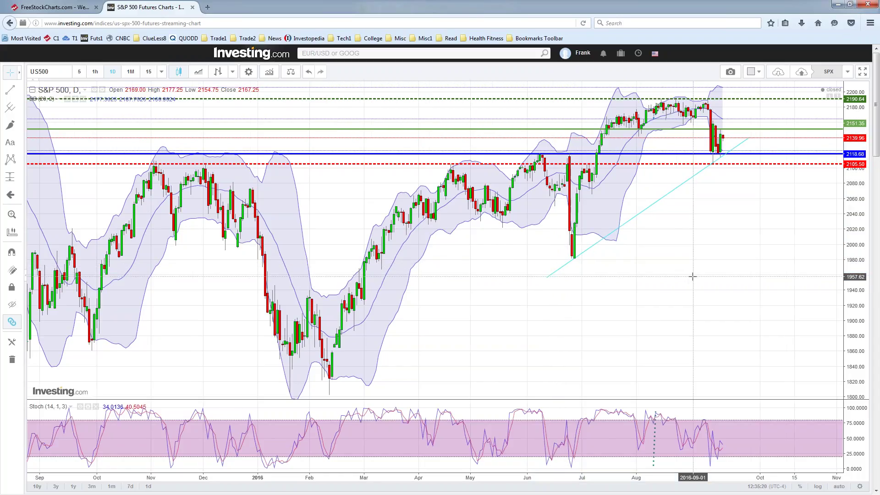
pyautogui.scroll(3, 693, 276)
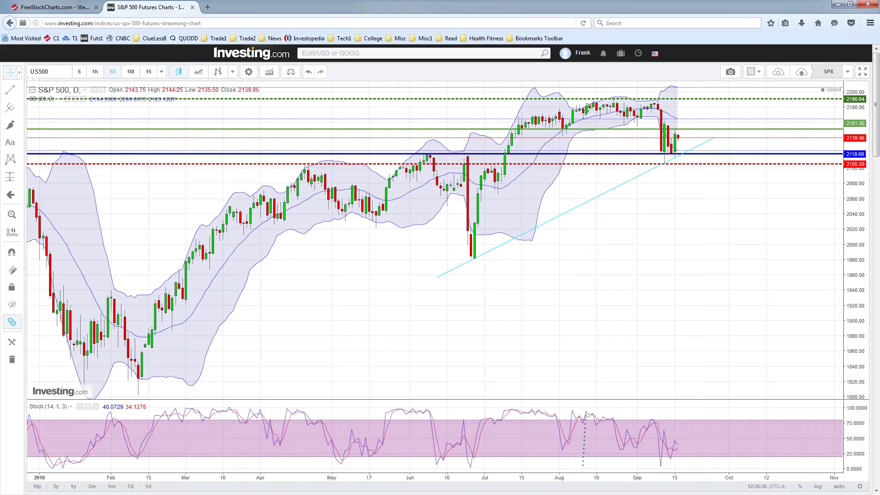
# Rescale the price axis and draw a magenta freehand curve under the February 2016 lows.
pyautogui.moveTo(860, 126); pyautogui.dragTo(859, 114)
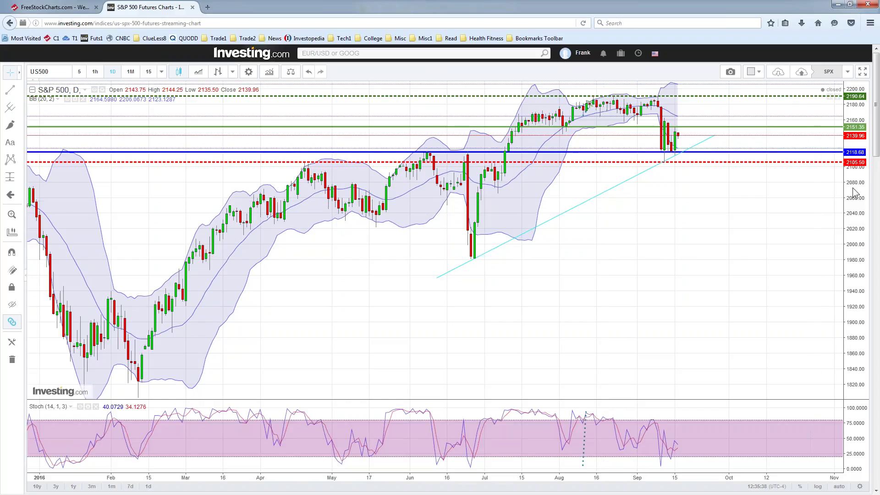
pyautogui.moveTo(855, 193); pyautogui.dragTo(854, 188)
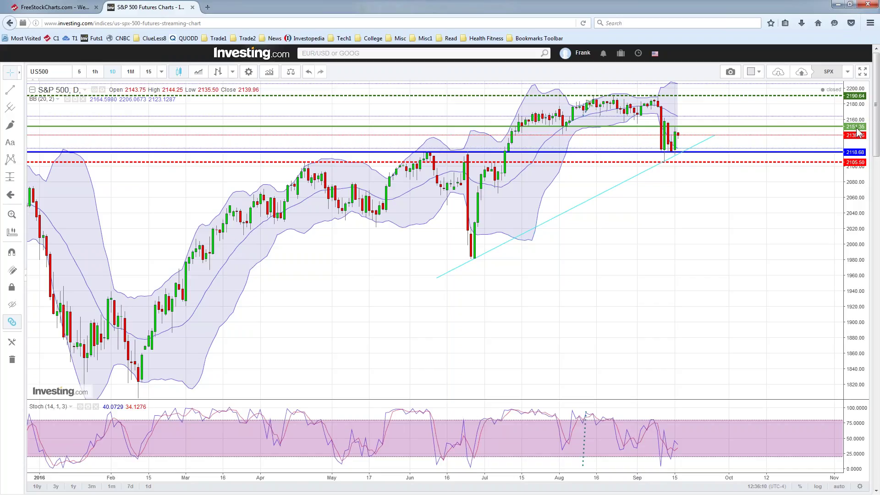
pyautogui.moveTo(855, 126)
pyautogui.mouseDown()
pyautogui.moveTo(855, 114)
pyautogui.moveTo(860, 133)
pyautogui.mouseUp()
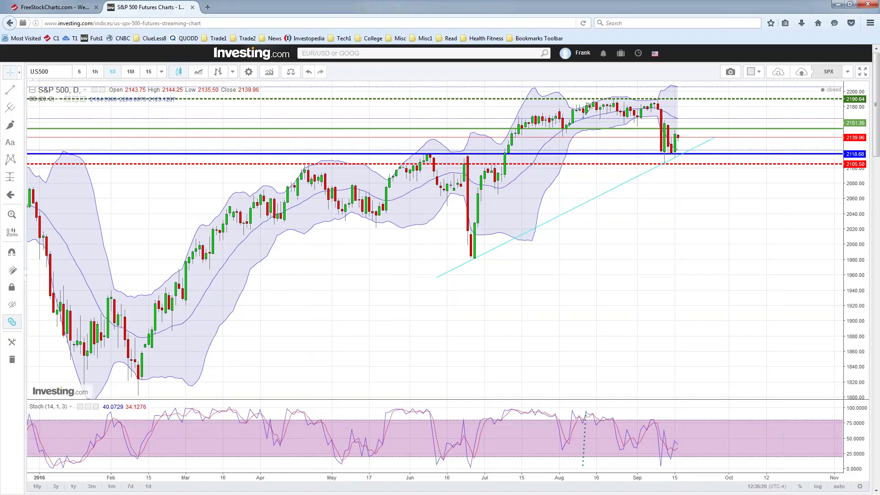
pyautogui.moveTo(864, 335); pyautogui.dragTo(864, 340)
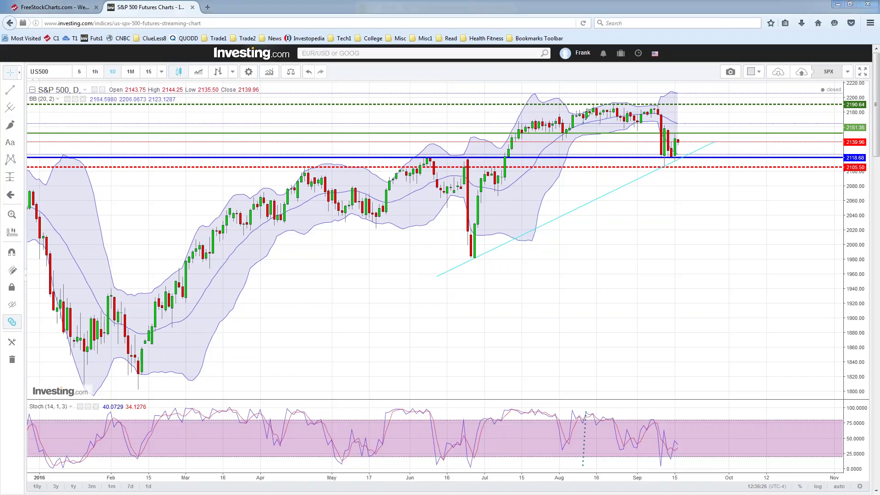
pyautogui.moveTo(64, 386)
pyautogui.mouseDown()
pyautogui.moveTo(116, 393)
pyautogui.moveTo(166, 382)
pyautogui.mouseUp()
# Sketch magenta strokes along the January decline, February lows and highs, circling early-March candles with a connecting curve.
pyautogui.moveTo(36, 201)
pyautogui.mouseDown()
pyautogui.moveTo(86, 380)
pyautogui.moveTo(109, 300)
pyautogui.moveTo(131, 335)
pyautogui.moveTo(142, 384)
pyautogui.moveTo(163, 311)
pyautogui.mouseUp()
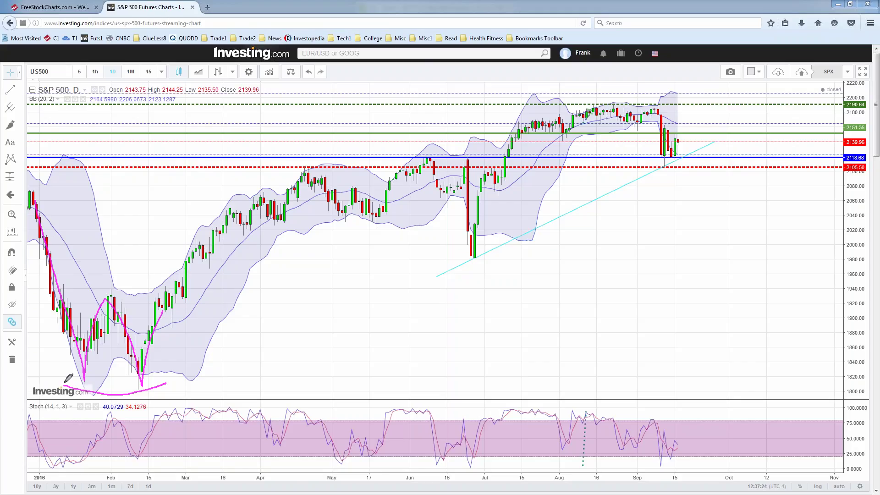
pyautogui.moveTo(67, 381)
pyautogui.mouseDown()
pyautogui.moveTo(109, 392)
pyautogui.moveTo(160, 378)
pyautogui.mouseUp()
pyautogui.moveTo(49, 290); pyautogui.dragTo(221, 291)
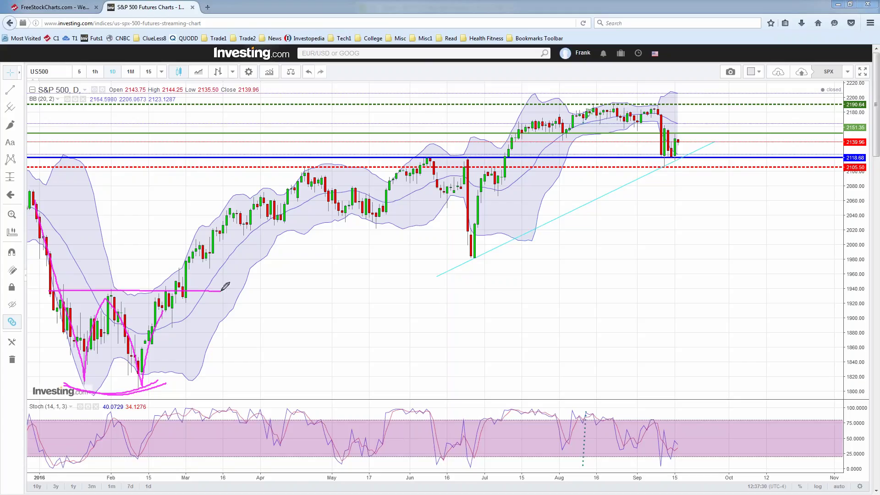
pyautogui.moveTo(179, 287)
pyautogui.mouseDown()
pyautogui.moveTo(171, 295)
pyautogui.moveTo(188, 294)
pyautogui.moveTo(177, 287)
pyautogui.mouseUp()
pyautogui.moveTo(154, 374)
pyautogui.mouseDown()
pyautogui.moveTo(161, 339)
pyautogui.moveTo(189, 293)
pyautogui.mouseUp()
# Underline the January–February price lows and mark the rising February stochastic lows in magenta.
pyautogui.moveTo(127, 458)
pyautogui.mouseDown()
pyautogui.moveTo(138, 465)
pyautogui.moveTo(147, 453)
pyautogui.mouseUp()
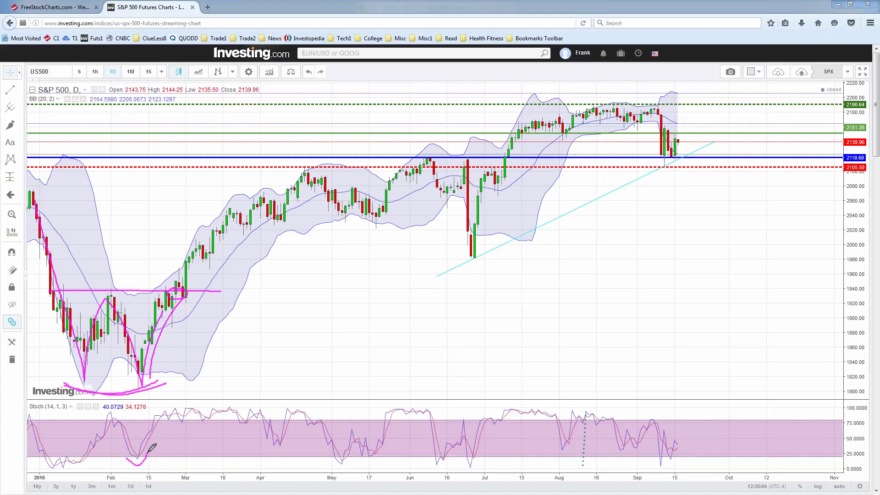
pyautogui.moveTo(77, 384); pyautogui.dragTo(147, 381)
pyautogui.moveTo(64, 469); pyautogui.dragTo(148, 453)
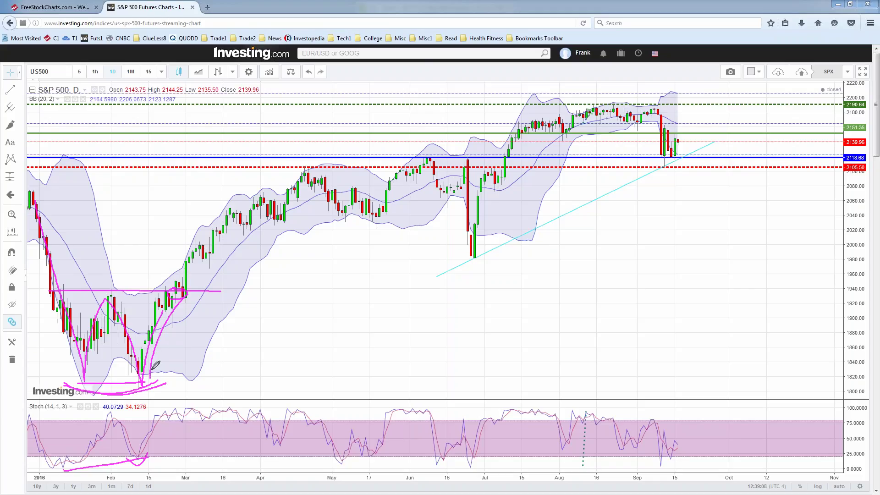
# Add a magenta stroke up from the February low and a neckline across the January–March candles.
pyautogui.moveTo(147, 375); pyautogui.dragTo(164, 345)
pyautogui.moveTo(49, 294); pyautogui.dragTo(210, 296)
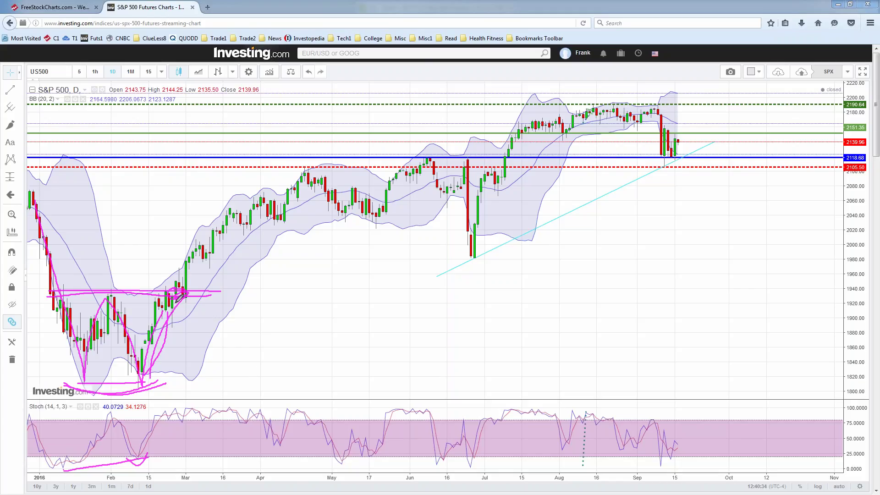
# Loop magenta around the late-February and early-March candles above the neckline, adding a short stroke below.
pyautogui.moveTo(178, 297)
pyautogui.mouseDown()
pyautogui.moveTo(163, 297)
pyautogui.moveTo(177, 312)
pyautogui.moveTo(163, 296)
pyautogui.mouseUp()
pyautogui.moveTo(181, 312); pyautogui.dragTo(188, 322)
pyautogui.moveTo(177, 281)
pyautogui.mouseDown()
pyautogui.moveTo(200, 274)
pyautogui.moveTo(192, 257)
pyautogui.moveTo(174, 271)
pyautogui.moveTo(194, 289)
pyautogui.mouseUp()
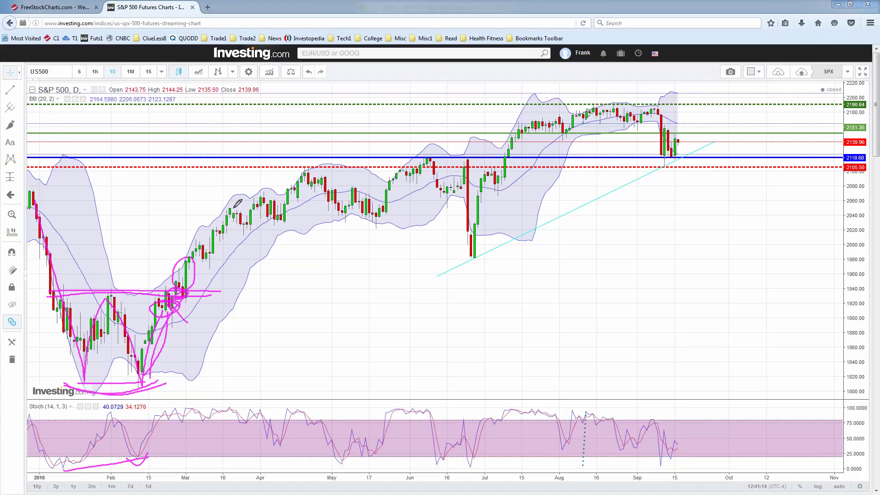
# Draw magenta flag strokes over the March–April candles and trace the stochastic peaks and April dip.
pyautogui.moveTo(259, 225)
pyautogui.mouseDown()
pyautogui.moveTo(229, 212)
pyautogui.moveTo(271, 246)
pyautogui.mouseUp()
pyautogui.moveTo(200, 237); pyautogui.dragTo(212, 267)
pyautogui.moveTo(161, 418); pyautogui.dragTo(235, 411)
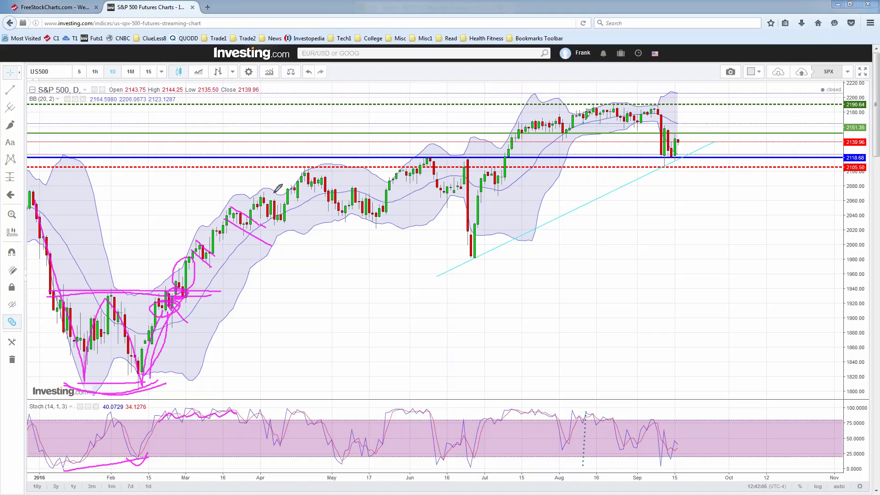
pyautogui.moveTo(265, 189); pyautogui.dragTo(288, 225)
pyautogui.moveTo(248, 412)
pyautogui.mouseDown()
pyautogui.moveTo(265, 418)
pyautogui.moveTo(274, 447)
pyautogui.moveTo(288, 434)
pyautogui.mouseUp()
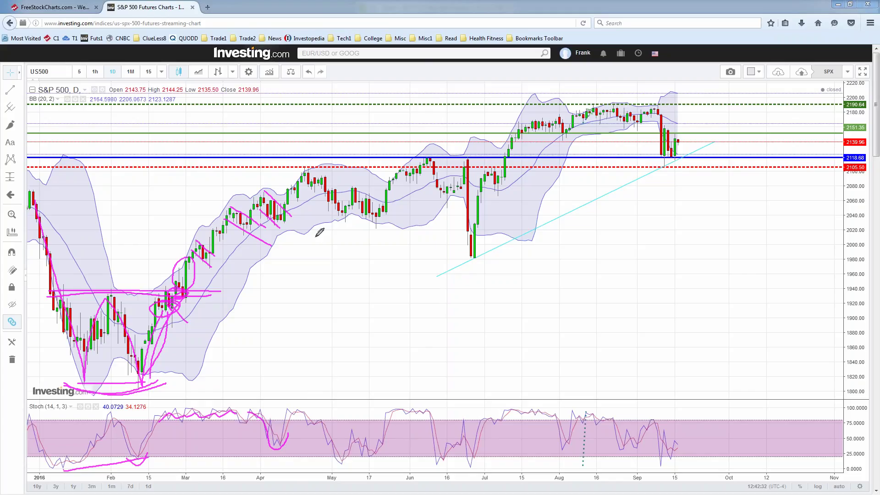
# Draw two magenta channel lines across April–May candles and retrace the January–February zigzag decline.
pyautogui.moveTo(324, 176); pyautogui.dragTo(351, 205)
pyautogui.moveTo(309, 170)
pyautogui.mouseDown()
pyautogui.moveTo(339, 222)
pyautogui.moveTo(358, 186)
pyautogui.moveTo(384, 209)
pyautogui.moveTo(412, 164)
pyautogui.moveTo(419, 173)
pyautogui.mouseUp()
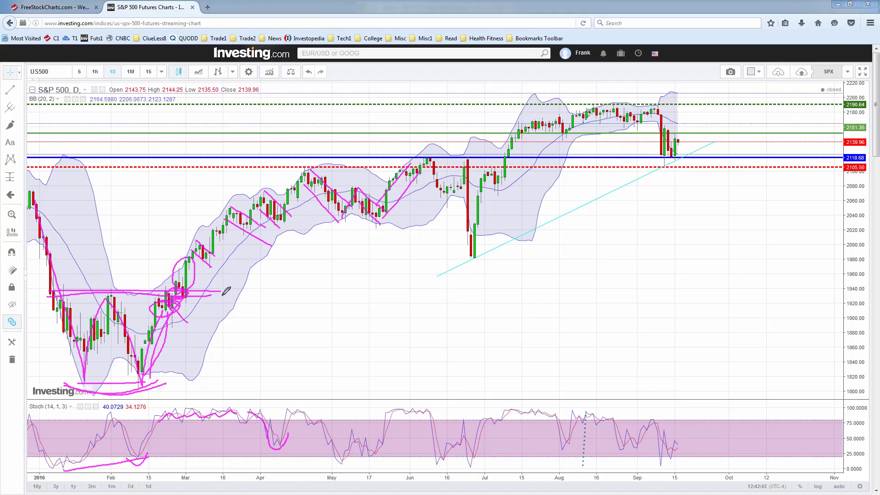
pyautogui.moveTo(37, 197)
pyautogui.mouseDown()
pyautogui.moveTo(91, 369)
pyautogui.moveTo(82, 366)
pyautogui.moveTo(118, 276)
pyautogui.moveTo(147, 373)
pyautogui.mouseUp()
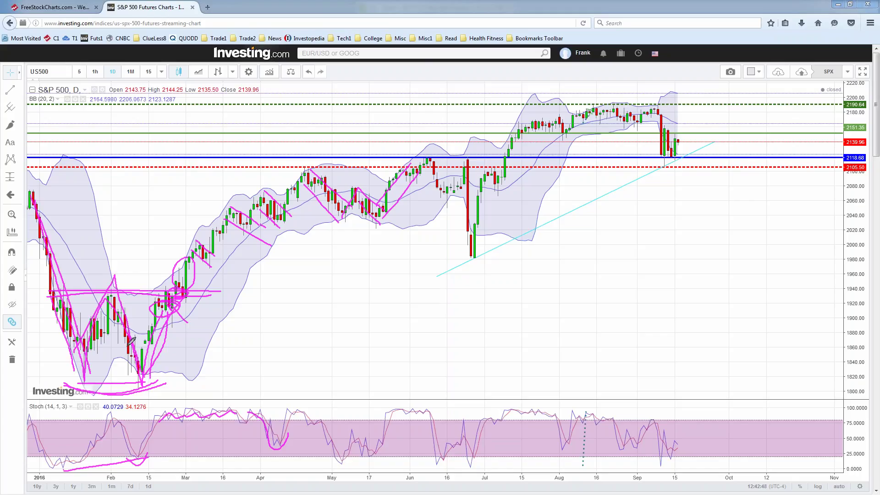
pyautogui.moveTo(121, 323); pyautogui.dragTo(144, 370)
pyautogui.moveTo(110, 317); pyautogui.dragTo(86, 372)
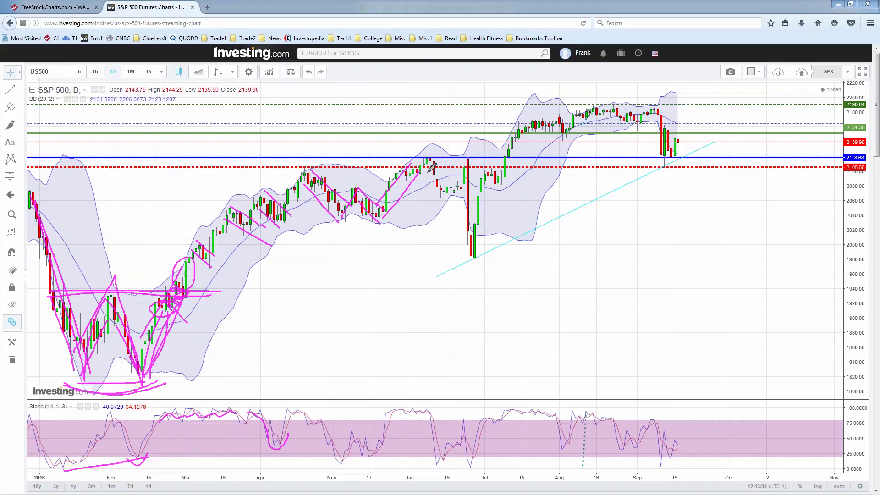
# Sketch magenta strokes around the June–July candles, ending with a V under the late-June low.
pyautogui.moveTo(428, 170)
pyautogui.mouseDown()
pyautogui.moveTo(446, 201)
pyautogui.moveTo(464, 167)
pyautogui.mouseUp()
pyautogui.moveTo(467, 157); pyautogui.dragTo(468, 146)
pyautogui.moveTo(482, 178)
pyautogui.mouseDown()
pyautogui.moveTo(497, 197)
pyautogui.moveTo(510, 175)
pyautogui.mouseUp()
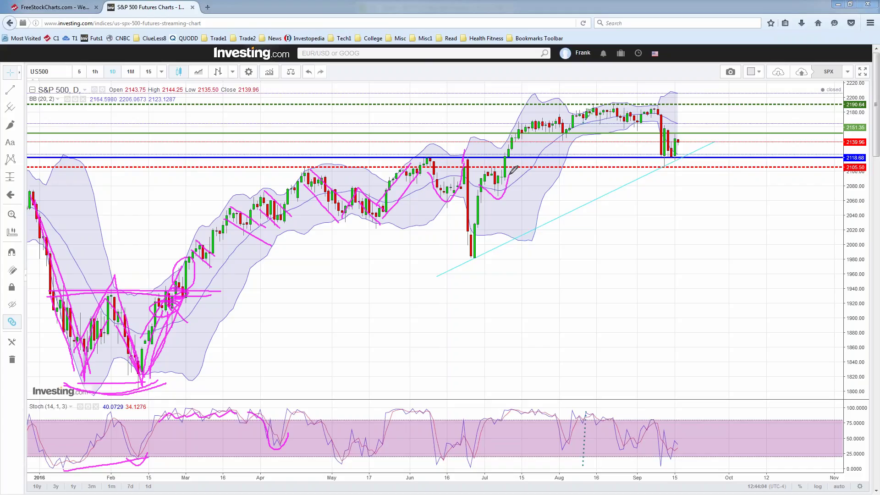
pyautogui.moveTo(456, 248)
pyautogui.mouseDown()
pyautogui.moveTo(475, 264)
pyautogui.moveTo(481, 254)
pyautogui.mouseUp()
# Underline the June and July dips, write LS under the June dip, and circle the 1980 low.
pyautogui.moveTo(441, 201); pyautogui.dragTo(512, 201)
pyautogui.moveTo(441, 212)
pyautogui.mouseDown()
pyautogui.moveTo(450, 223)
pyautogui.moveTo(496, 218)
pyautogui.mouseUp()
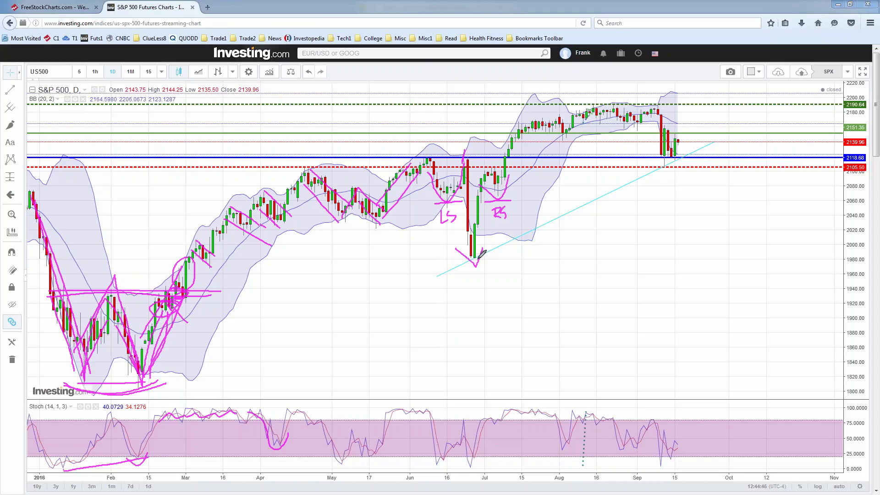
pyautogui.moveTo(479, 258)
pyautogui.mouseDown()
pyautogui.moveTo(485, 277)
pyautogui.moveTo(490, 261)
pyautogui.moveTo(480, 258)
pyautogui.mouseUp()
# Stretch the magenta line near 1950 to the right edge, join it to the circled low, and write BL.
pyautogui.moveTo(195, 290); pyautogui.dragTo(853, 278)
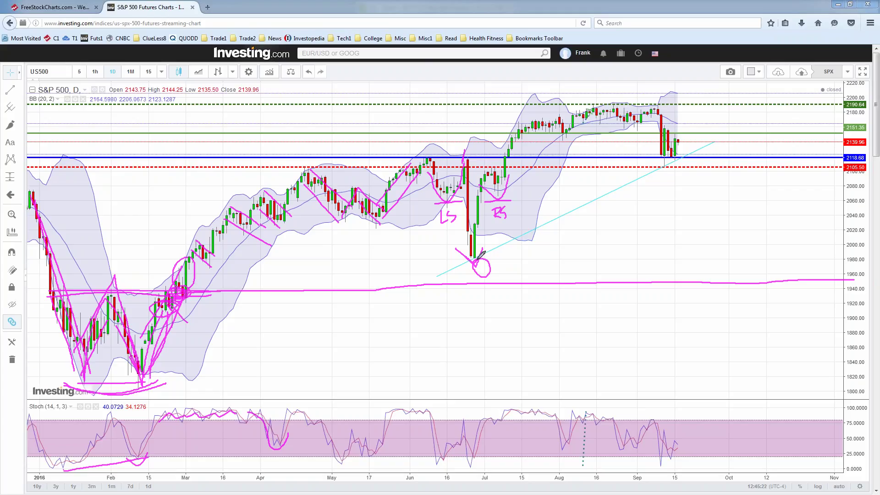
pyautogui.moveTo(473, 259)
pyautogui.mouseDown()
pyautogui.moveTo(492, 282)
pyautogui.moveTo(501, 268)
pyautogui.mouseUp()
pyautogui.moveTo(274, 287)
pyautogui.mouseDown()
pyautogui.moveTo(276, 305)
pyautogui.moveTo(282, 292)
pyautogui.moveTo(276, 305)
pyautogui.moveTo(345, 294)
pyautogui.mouseUp()
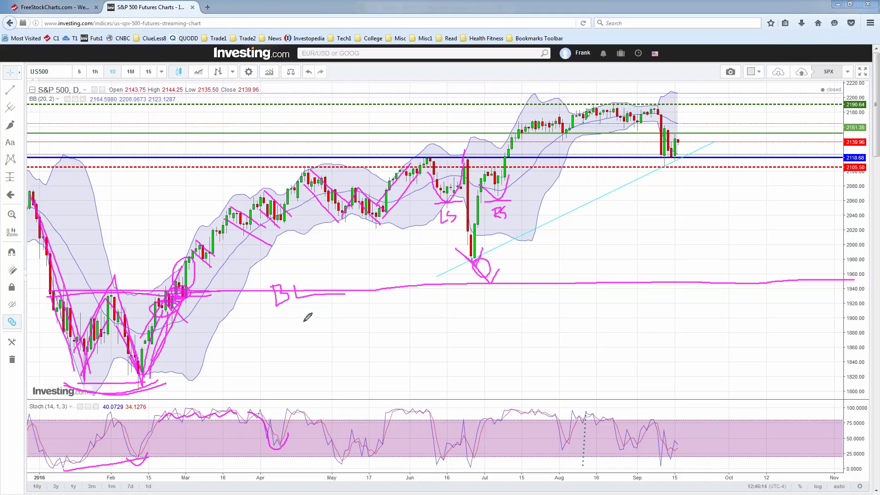
# Erase every magenta freehand drawing, then zoom and pan to bring recent bars into view.
pyautogui.press('e')
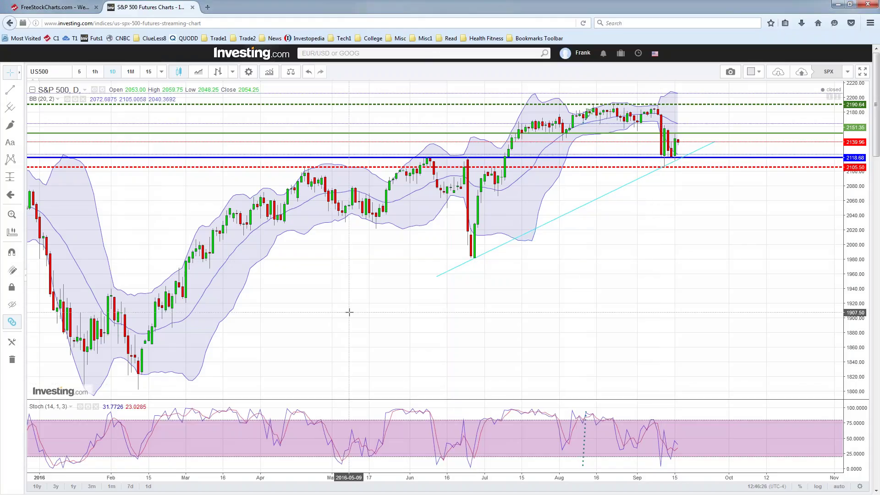
pyautogui.scroll(5, 349, 313)
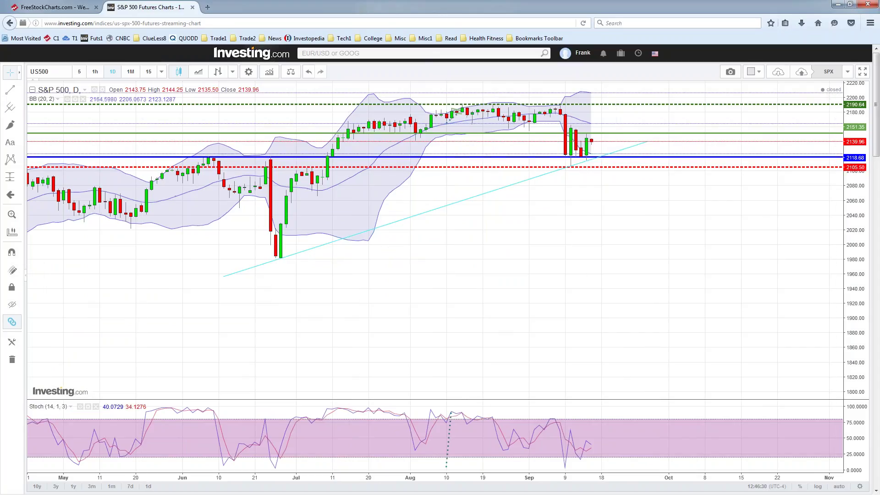
pyautogui.moveTo(594, 316); pyautogui.dragTo(570, 358)
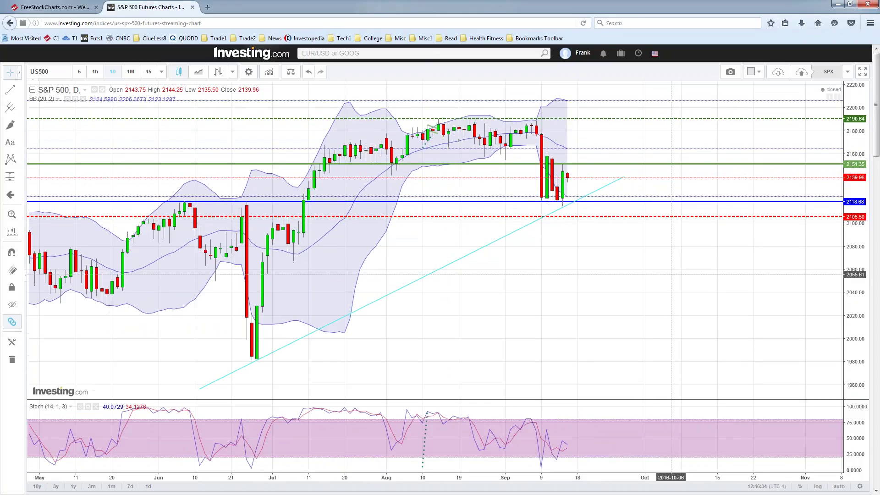
pyautogui.scroll(-1, 671, 274)
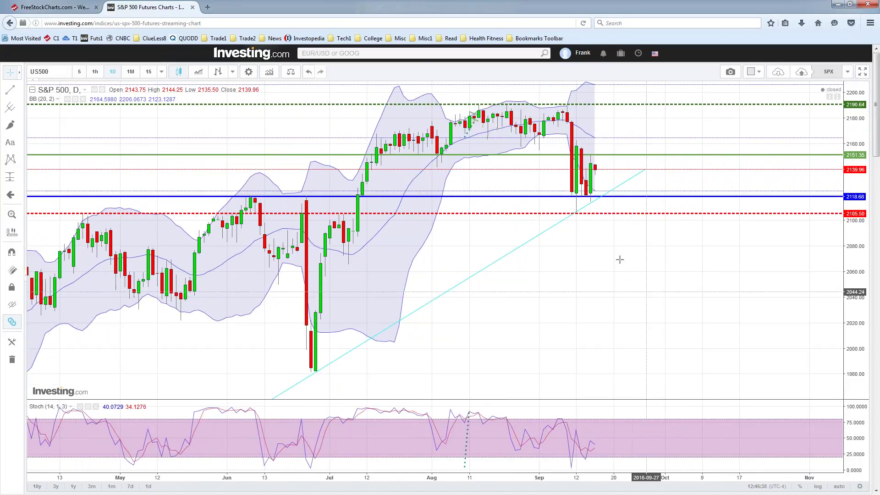
pyautogui.scroll(-1, 619, 260)
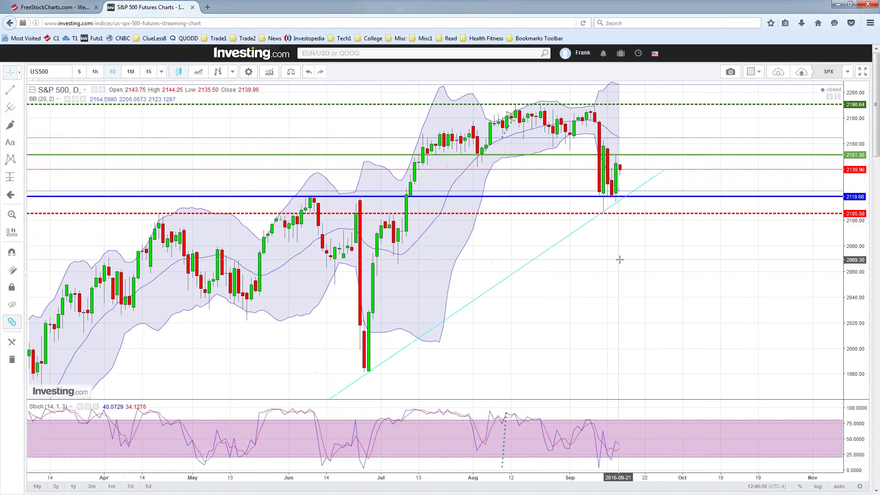
# Drag the cyan trendline's end further up-right and restyle it as a thicker blue line.
pyautogui.click(595, 218)
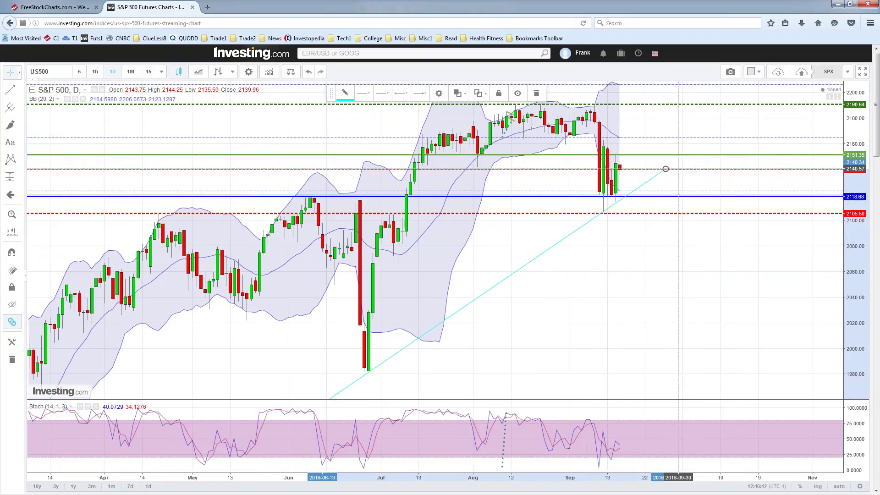
pyautogui.moveTo(665, 169); pyautogui.dragTo(737, 120)
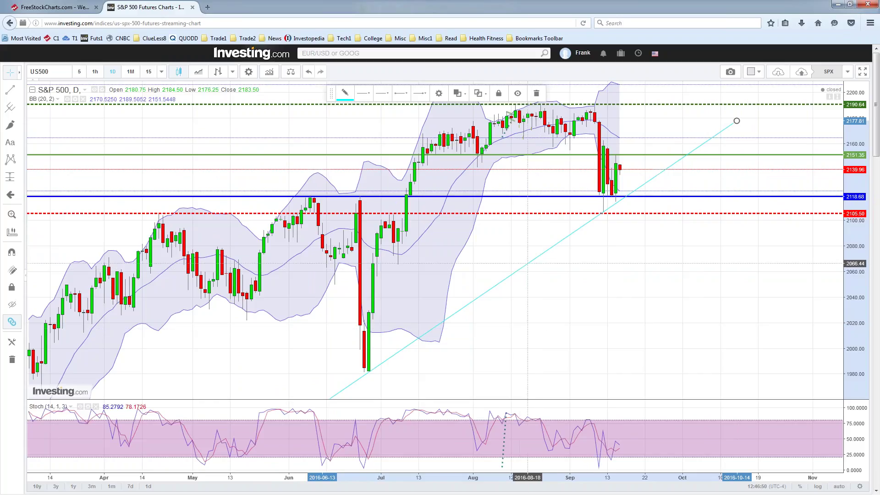
pyautogui.click(345, 93)
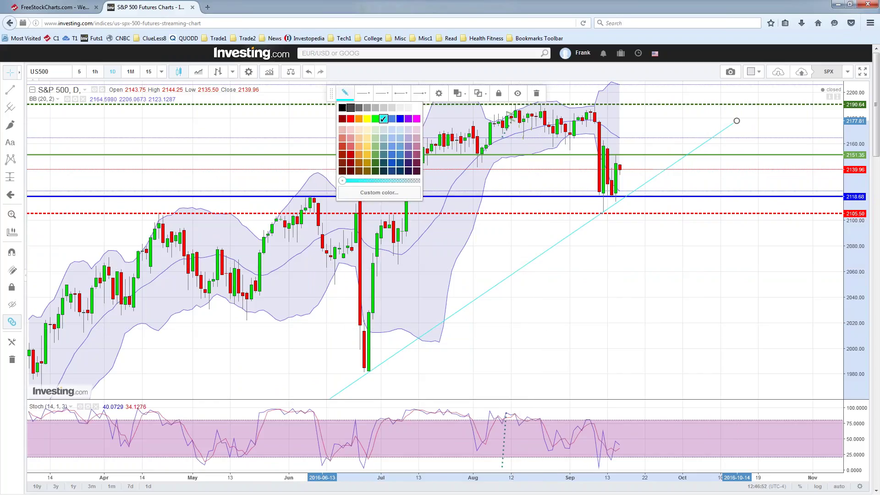
pyautogui.click(401, 119)
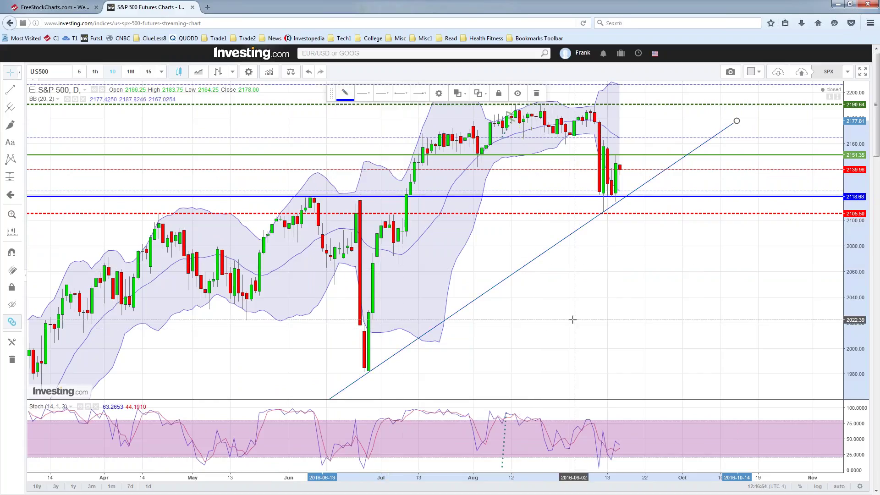
pyautogui.click(365, 98)
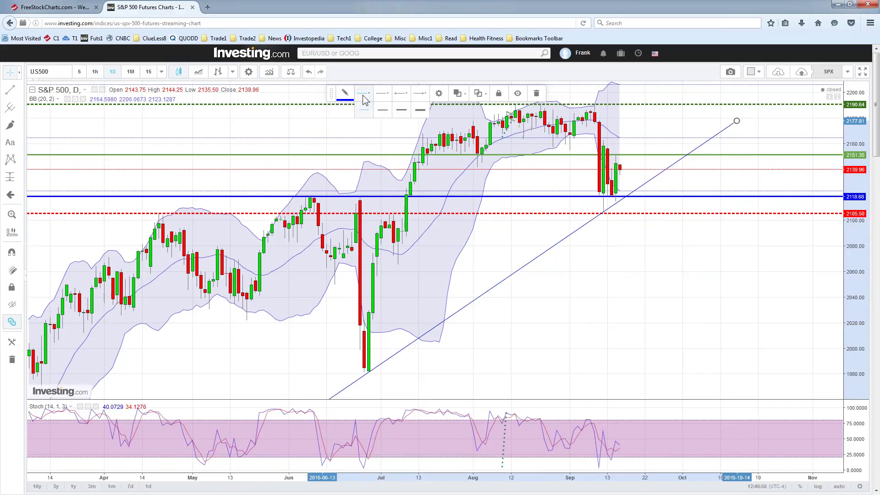
pyautogui.click(365, 98)
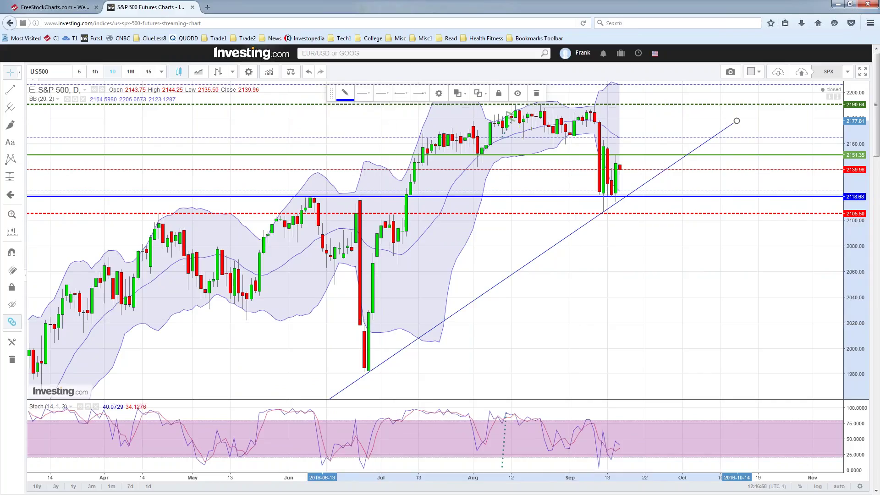
pyautogui.click(368, 94)
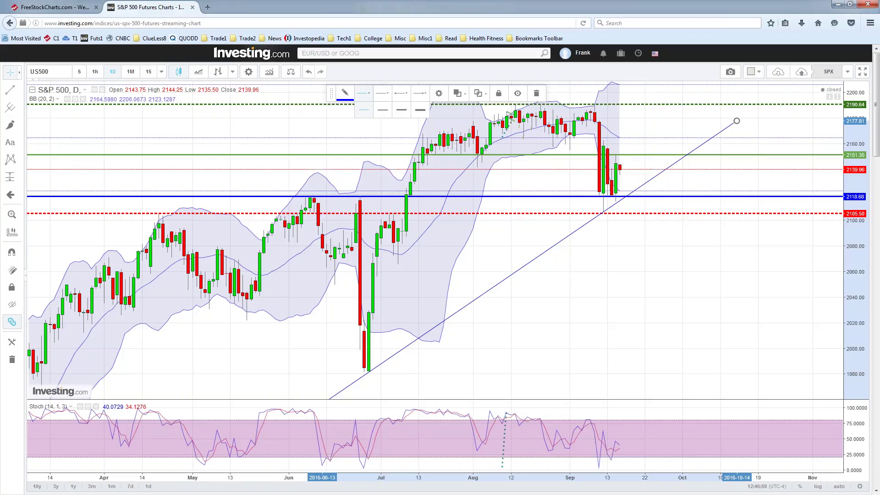
pyautogui.click(405, 115)
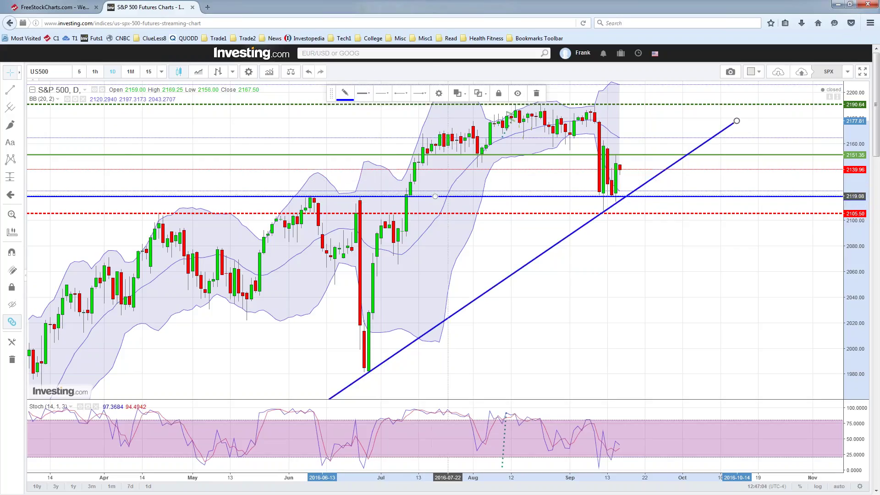
pyautogui.scroll(-1, 600, 320)
pyautogui.scroll(-3, 601, 321)
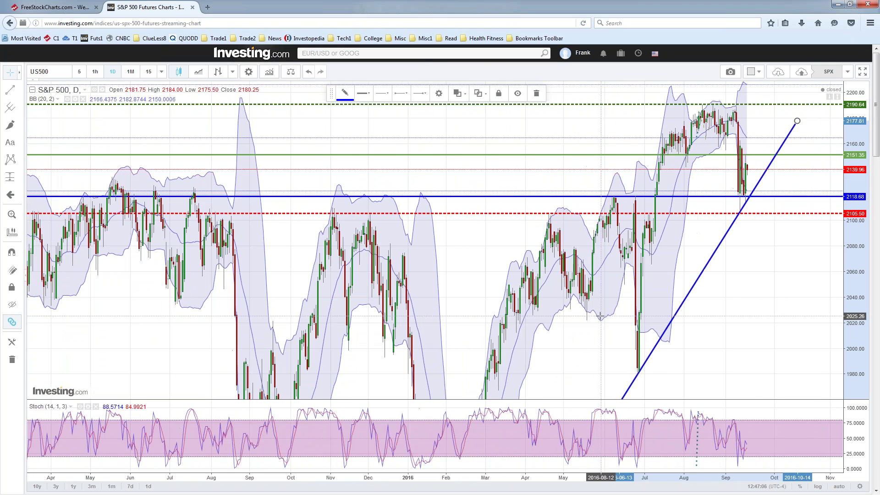
pyautogui.scroll(-2, 600, 316)
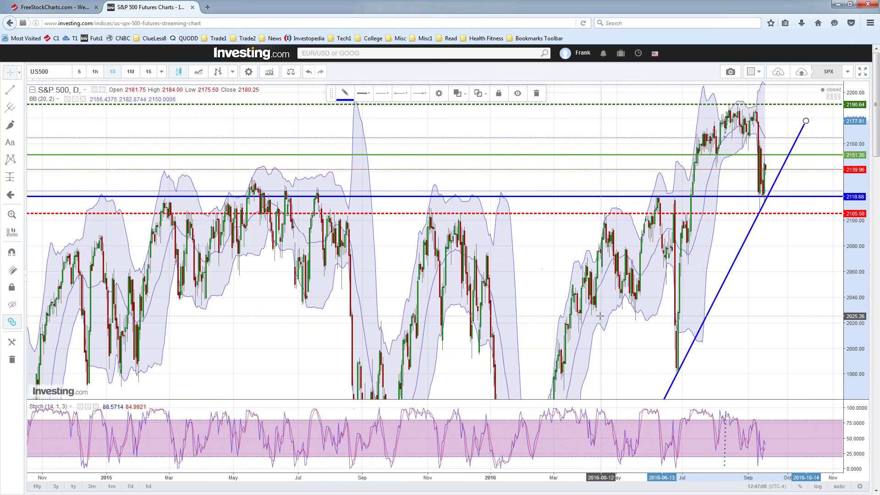
pyautogui.scroll(-2, 529, 275)
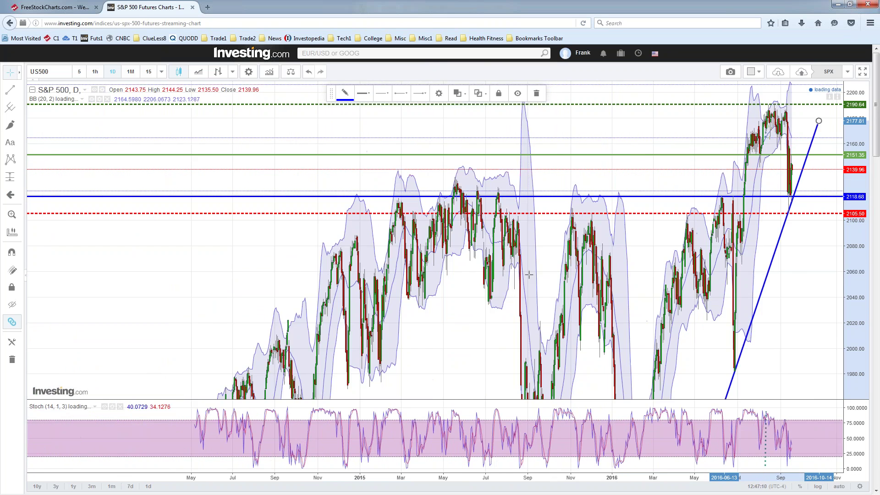
pyautogui.scroll(3, 529, 275)
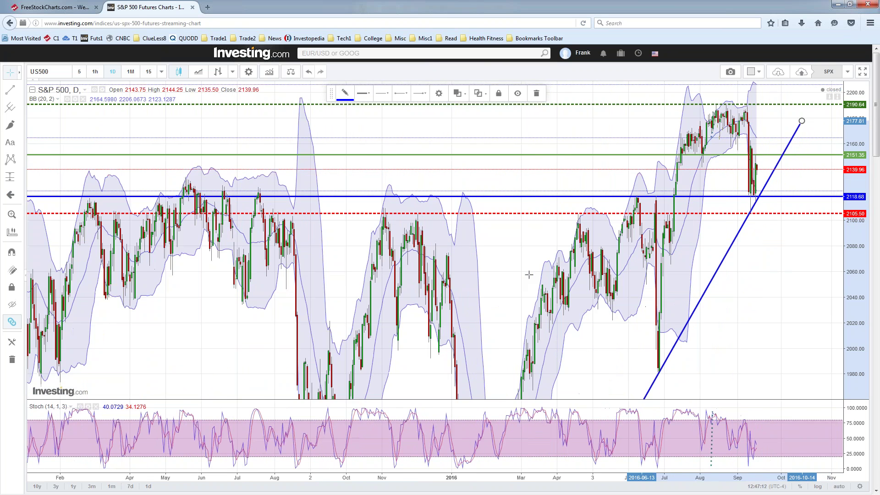
pyautogui.scroll(1, 529, 275)
pyautogui.scroll(1, 529, 275)
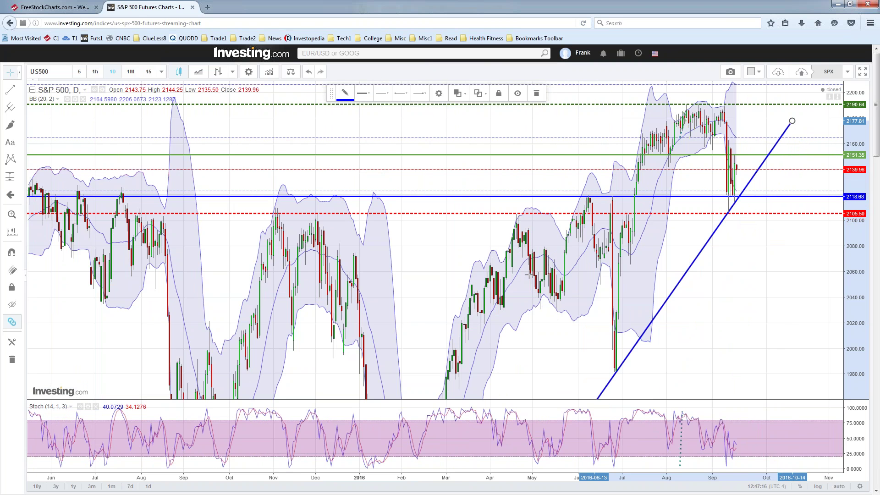
pyautogui.scroll(1, 529, 274)
pyautogui.scroll(4, 529, 275)
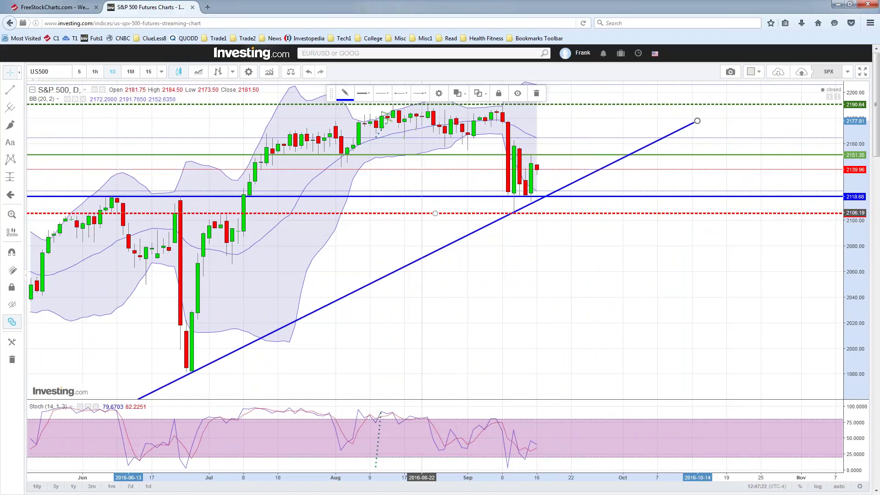
pyautogui.moveTo(507, 318); pyautogui.dragTo(562, 317)
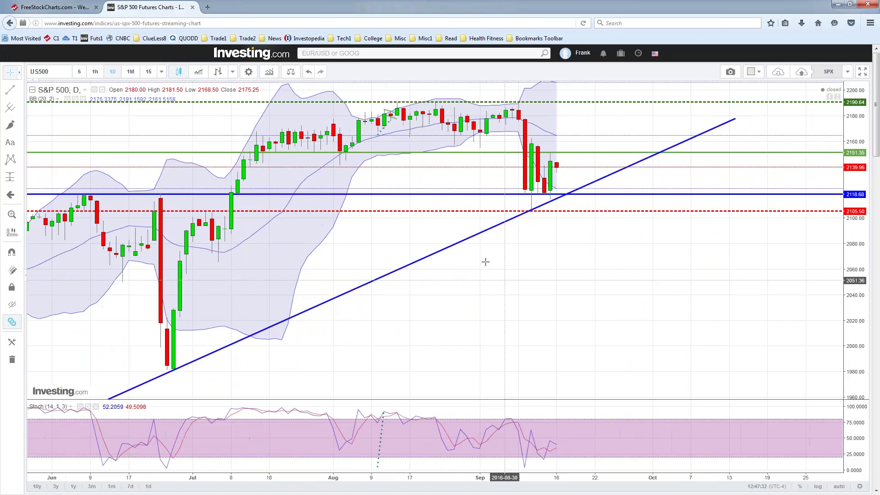
pyautogui.click(390, 194)
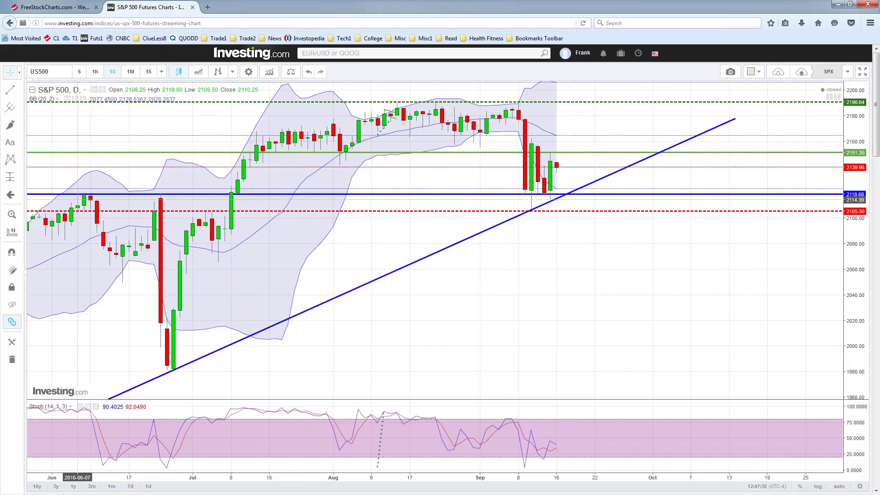
pyautogui.moveTo(106, 199); pyautogui.dragTo(275, 198)
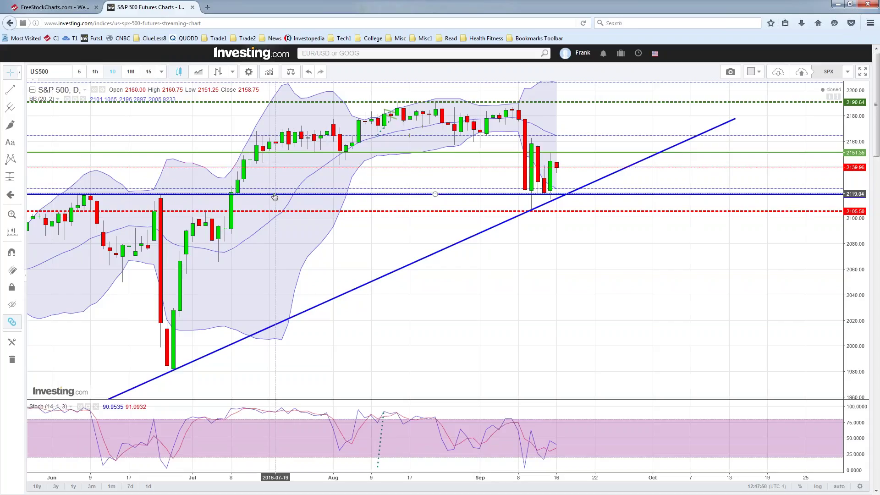
pyautogui.moveTo(274, 197); pyautogui.dragTo(535, 194)
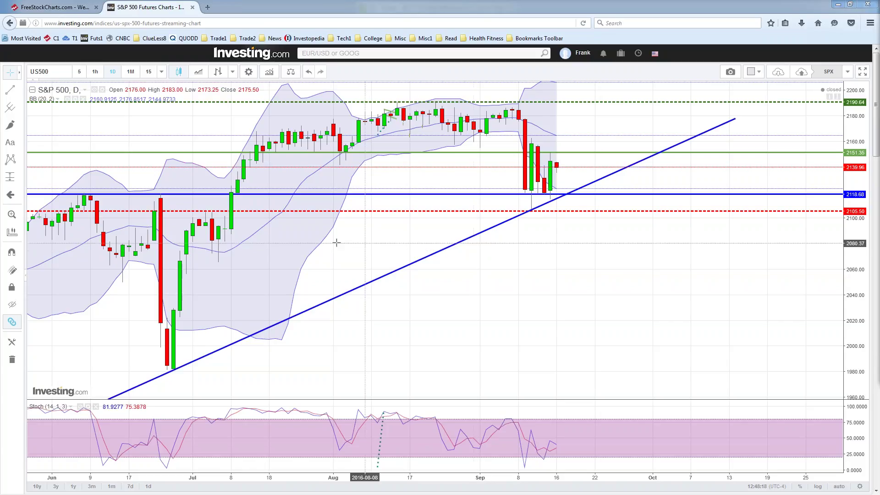
pyautogui.scroll(-1, 336, 243)
pyautogui.scroll(-1, 336, 243)
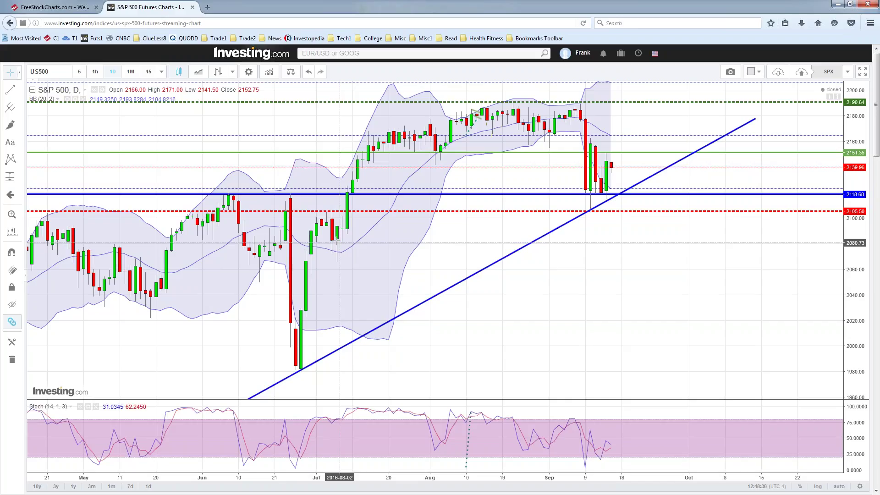
pyautogui.scroll(2, 320, 192)
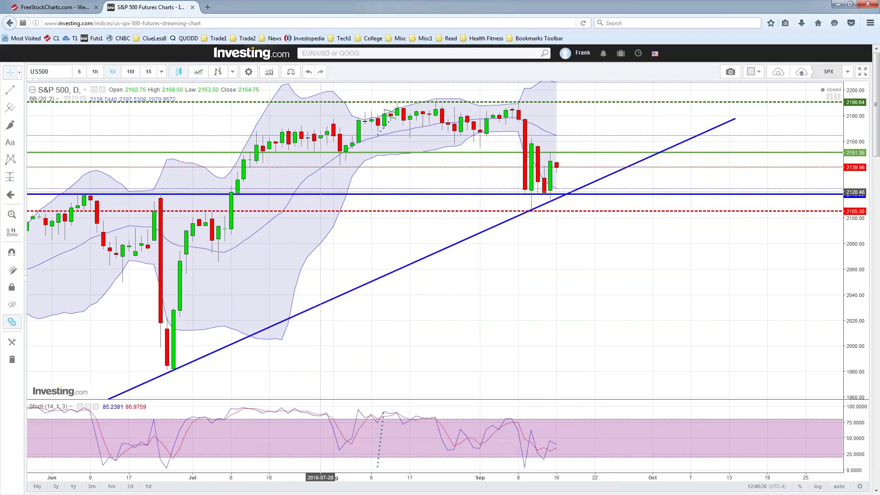
pyautogui.scroll(-1, 320, 192)
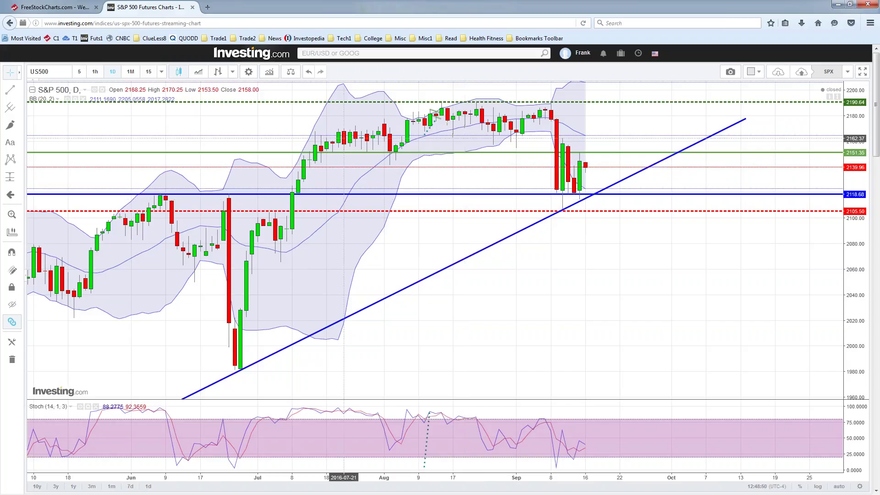
pyautogui.moveTo(463, 200); pyautogui.dragTo(503, 328)
pyautogui.scroll(-5, 682, 353)
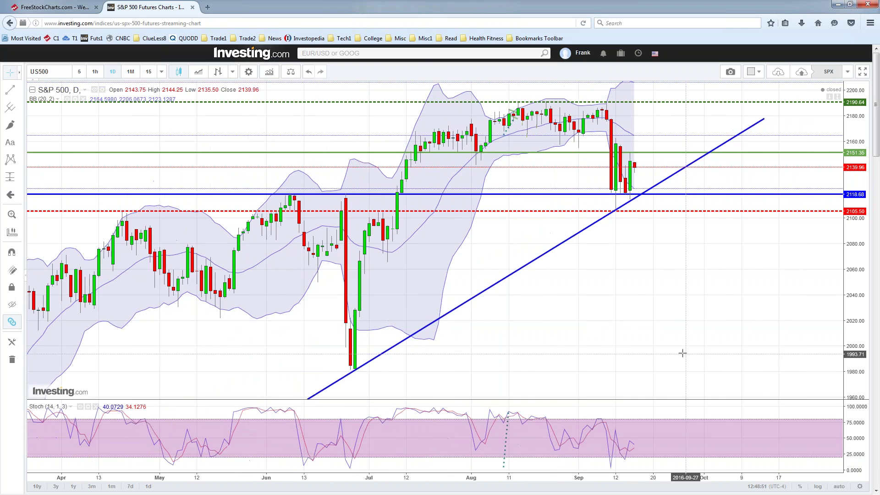
pyautogui.scroll(-3, 683, 353)
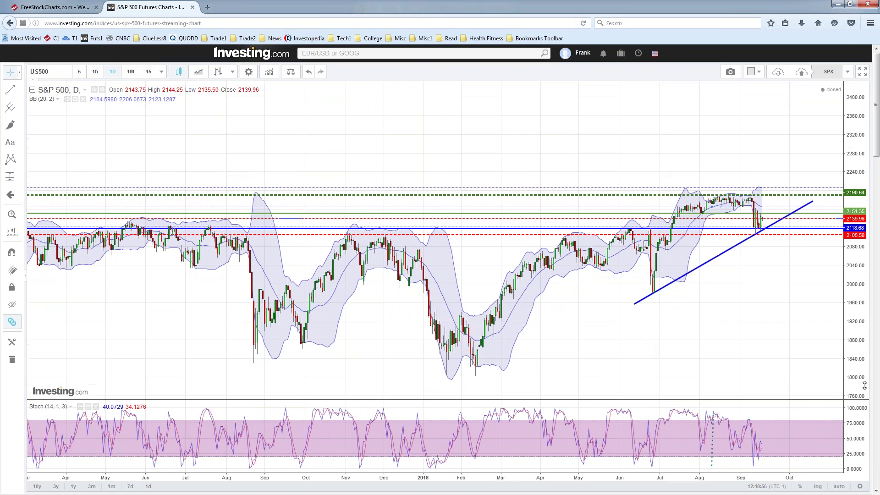
pyautogui.scroll(4, 682, 353)
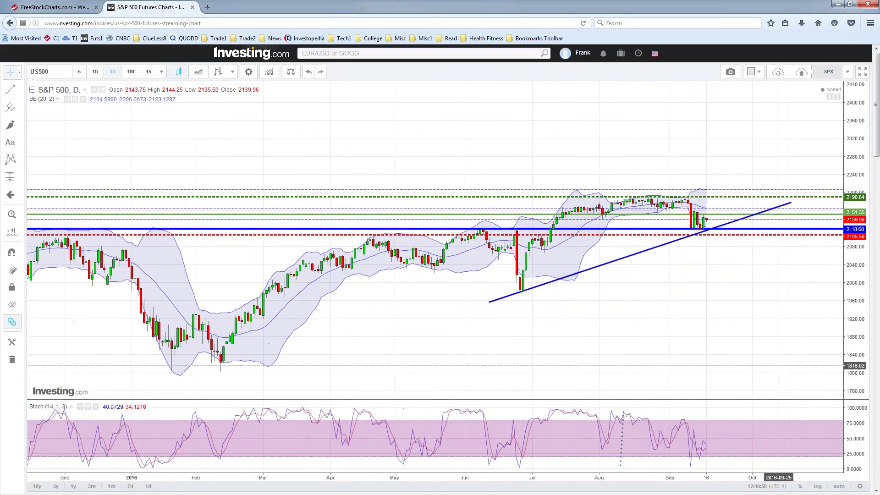
pyautogui.scroll(-2, 779, 365)
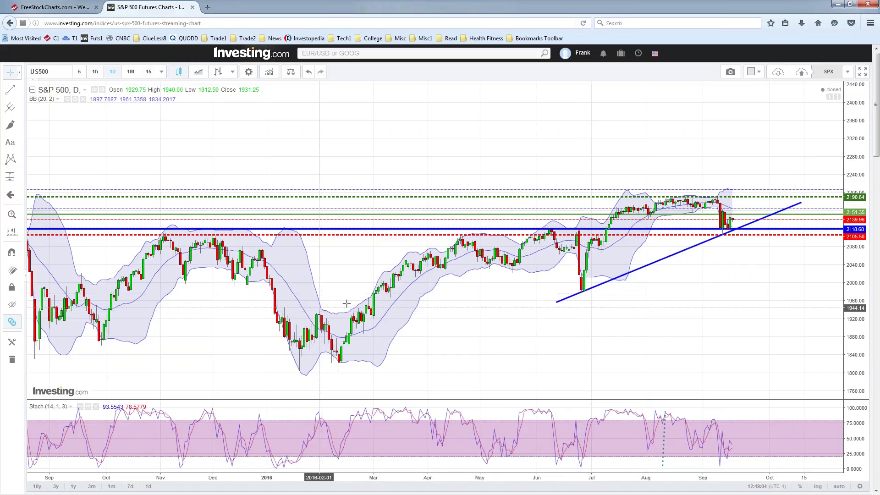
pyautogui.scroll(2, 664, 360)
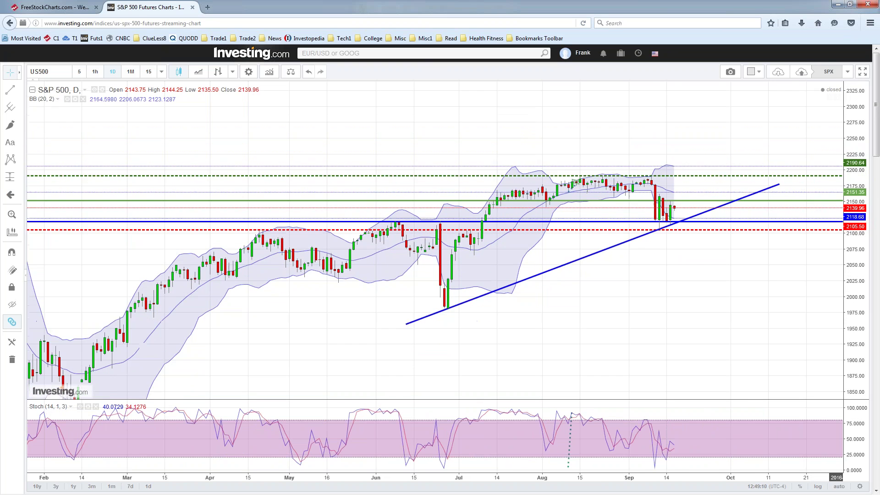
pyautogui.scroll(-3, 609, 365)
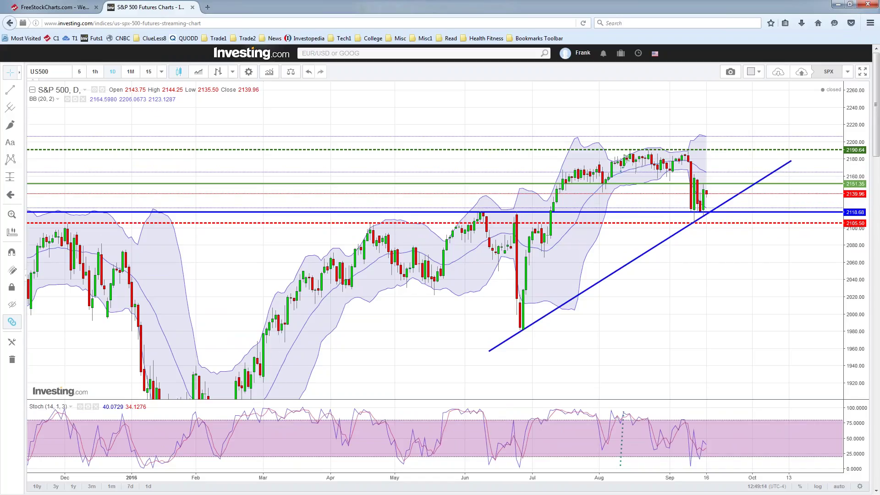
pyautogui.scroll(3, 712, 305)
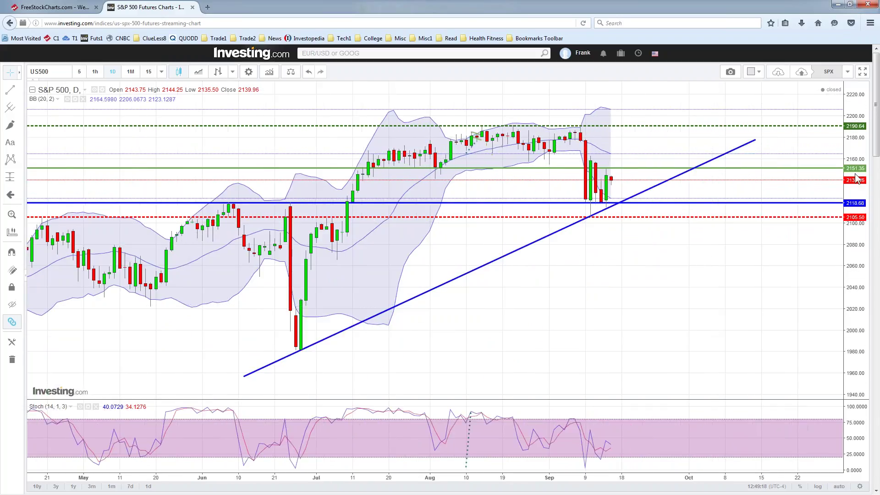
# Stretch the price scale to about 1970–2200 and fine-tune the blue support line's level.
pyautogui.moveTo(856, 179); pyautogui.dragTo(855, 165)
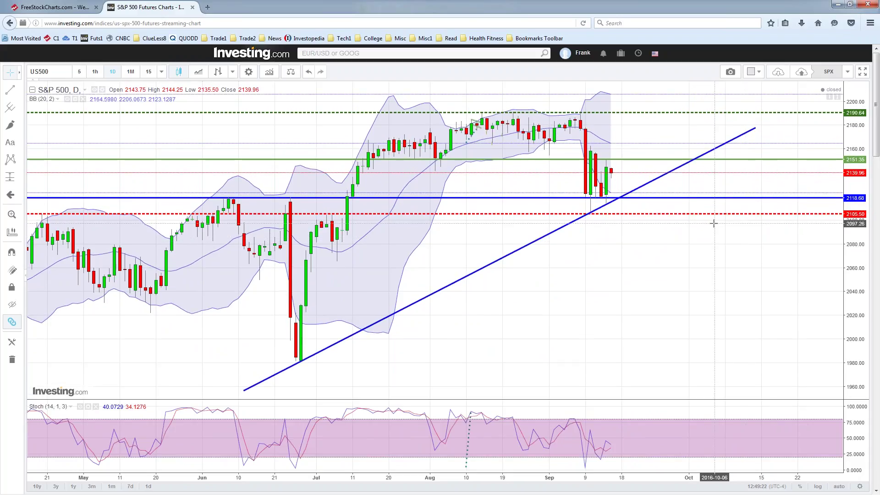
pyautogui.moveTo(860, 169); pyautogui.dragTo(860, 150)
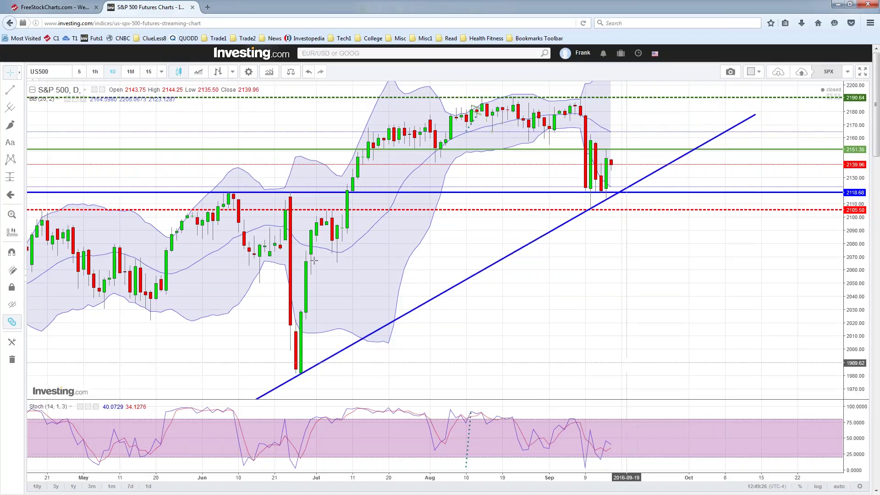
pyautogui.moveTo(352, 192); pyautogui.dragTo(352, 193)
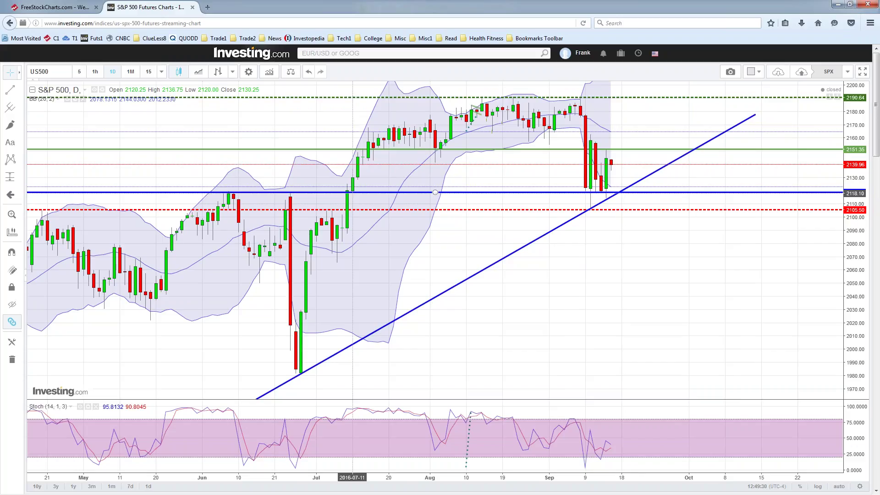
pyautogui.moveTo(352, 192); pyautogui.dragTo(352, 193)
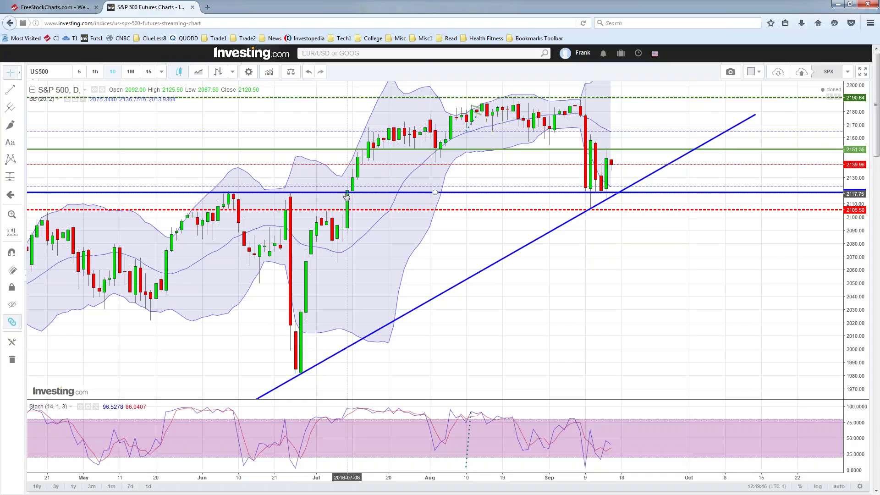
pyautogui.moveTo(347, 195); pyautogui.dragTo(347, 193)
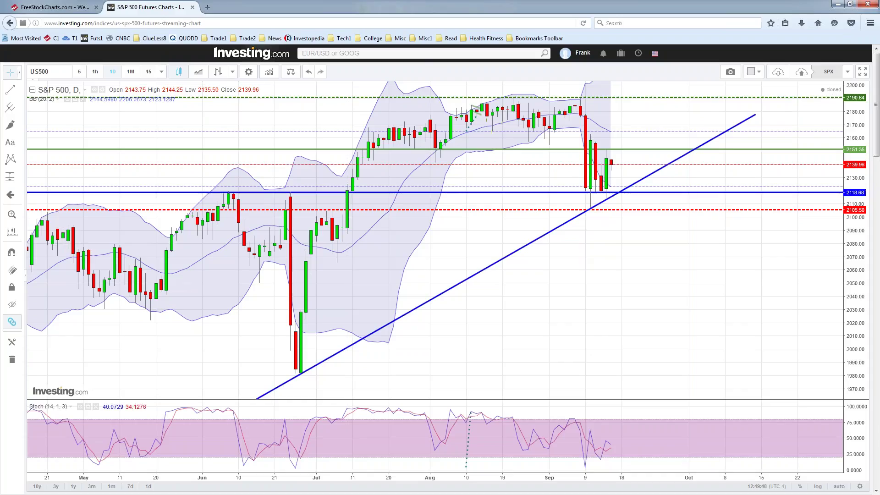
pyautogui.click(347, 194)
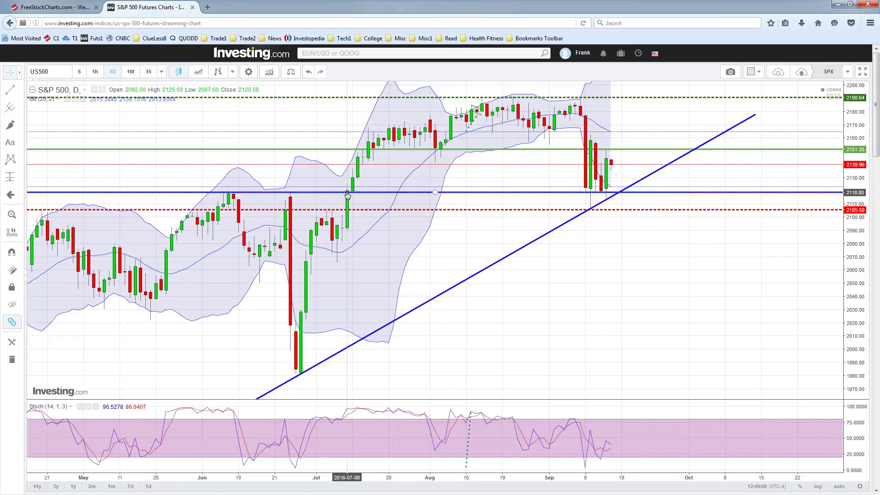
pyautogui.moveTo(348, 196); pyautogui.dragTo(633, 196)
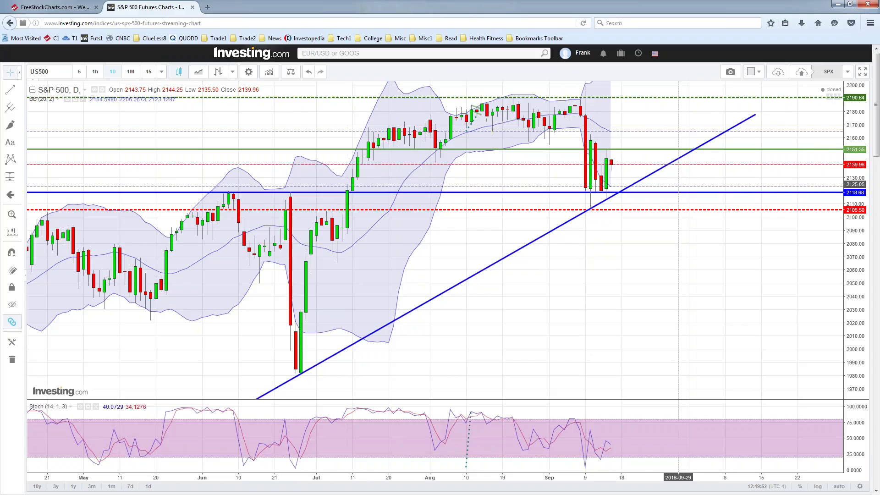
# Zoom in and reposition the blue horizontal support line to 2119.20, moving the style toolbar aside.
pyautogui.click(594, 194)
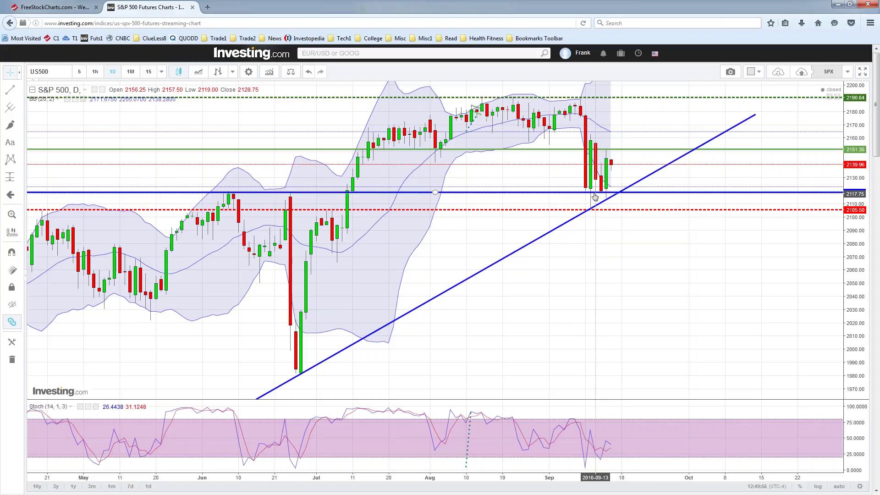
pyautogui.click(617, 195)
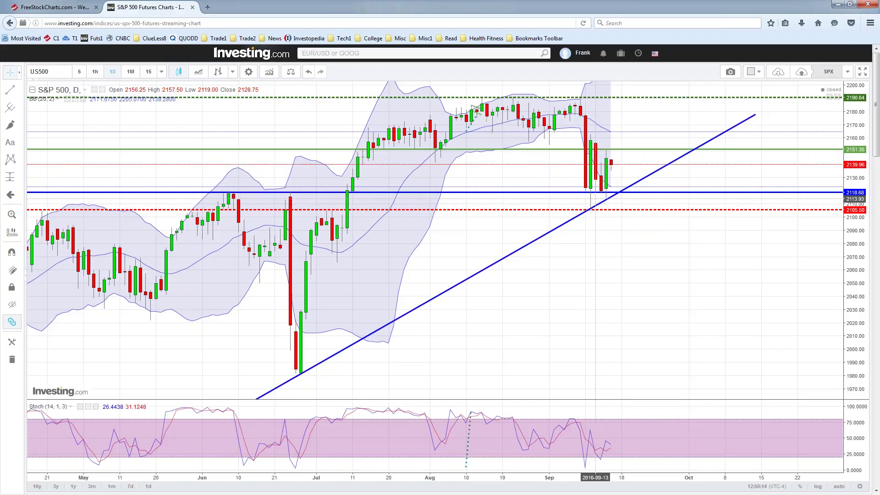
pyautogui.click(611, 193)
pyautogui.moveTo(611, 193); pyautogui.dragTo(597, 194)
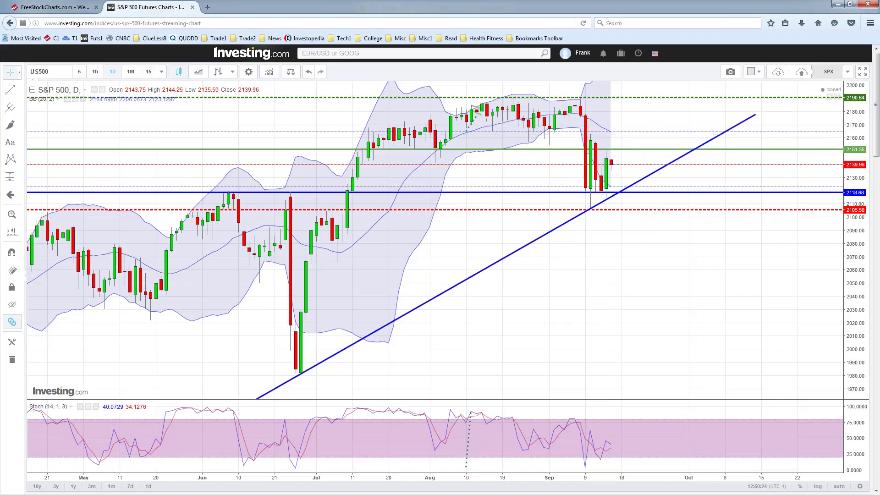
pyautogui.moveTo(855, 115); pyautogui.dragTo(856, 111)
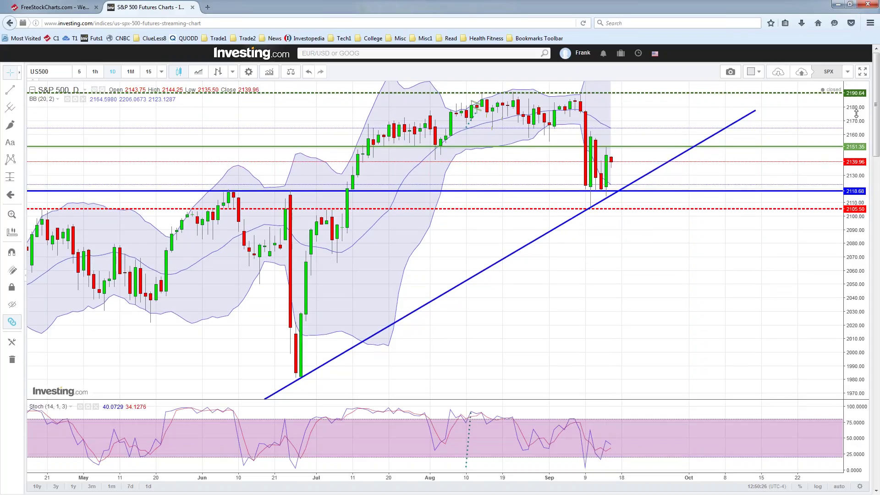
pyautogui.scroll(2, 668, 315)
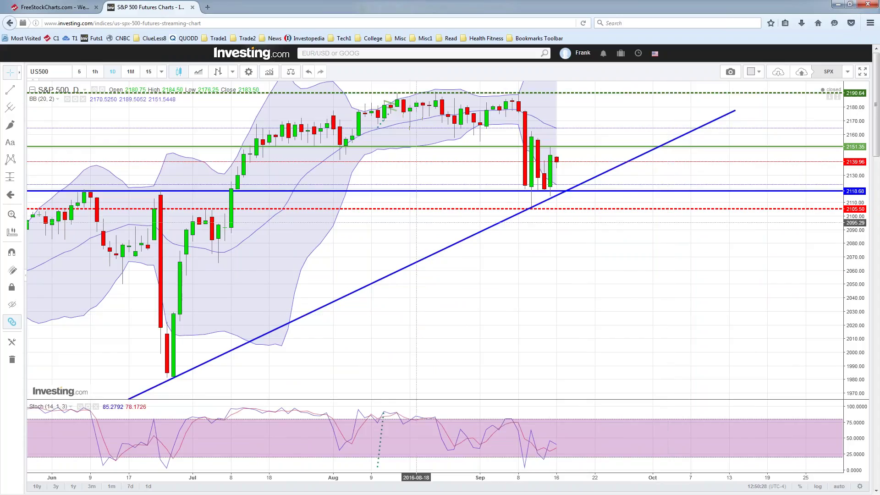
pyautogui.click(435, 191)
pyautogui.moveTo(435, 191); pyautogui.dragTo(435, 190)
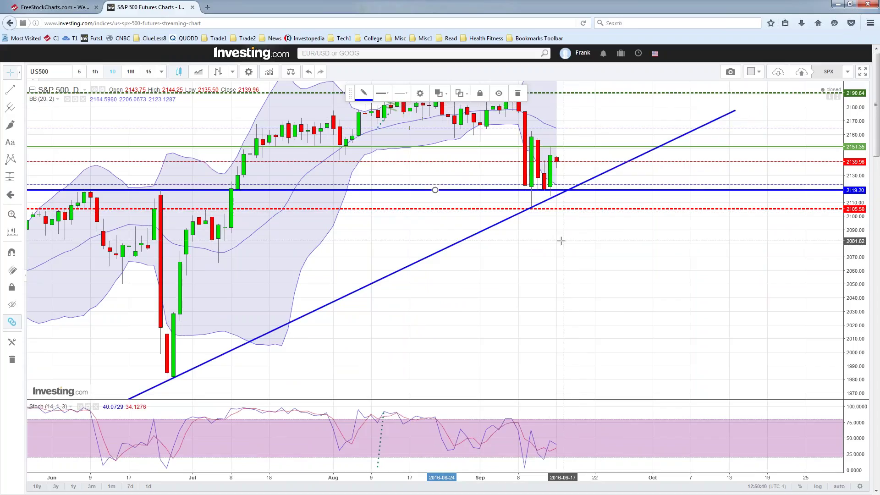
pyautogui.scroll(1, 562, 240)
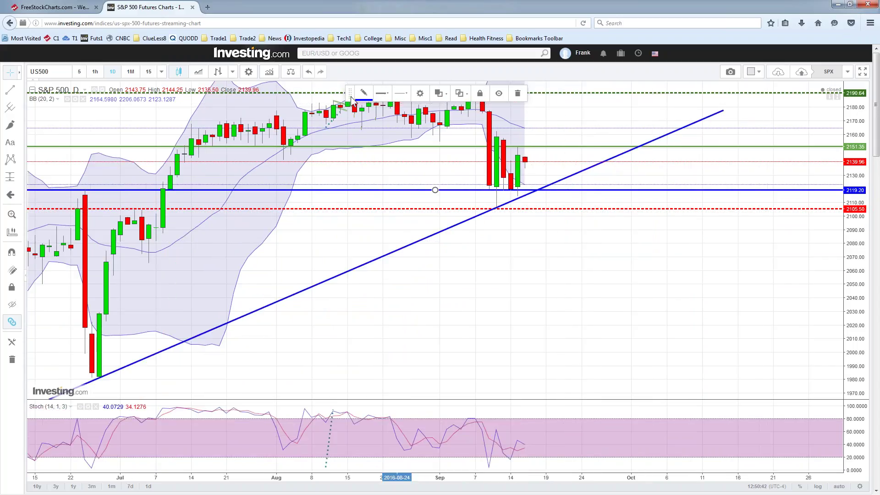
pyautogui.moveTo(352, 93)
pyautogui.mouseDown()
pyautogui.moveTo(355, 75)
pyautogui.moveTo(340, 74)
pyautogui.mouseUp()
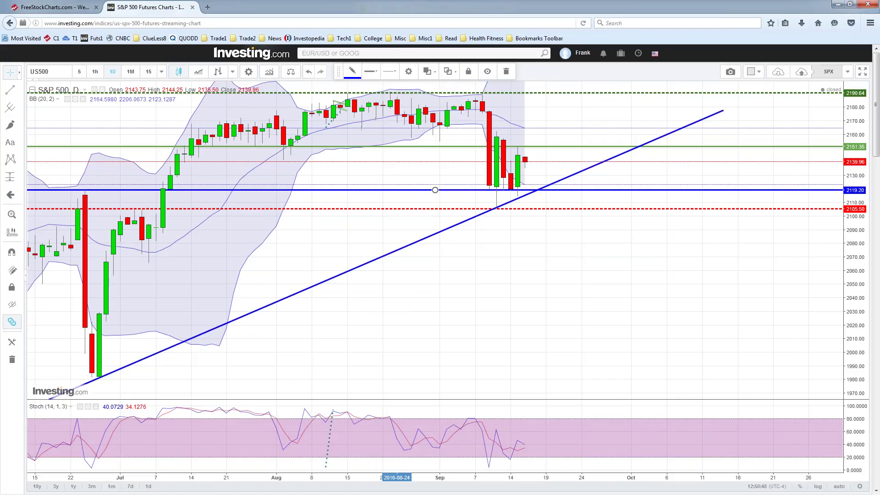
# Drag the blue trendline's upper endpoint further right toward mid-September.
pyautogui.moveTo(723, 110); pyautogui.dragTo(741, 101)
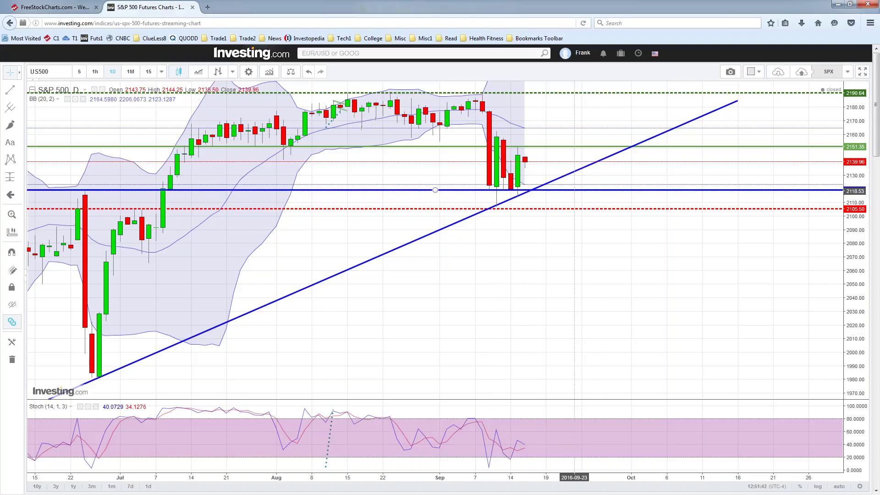
# Cancel the accidental shift of the 2119.20 support line so it stays in place.
pyautogui.click(573, 190)
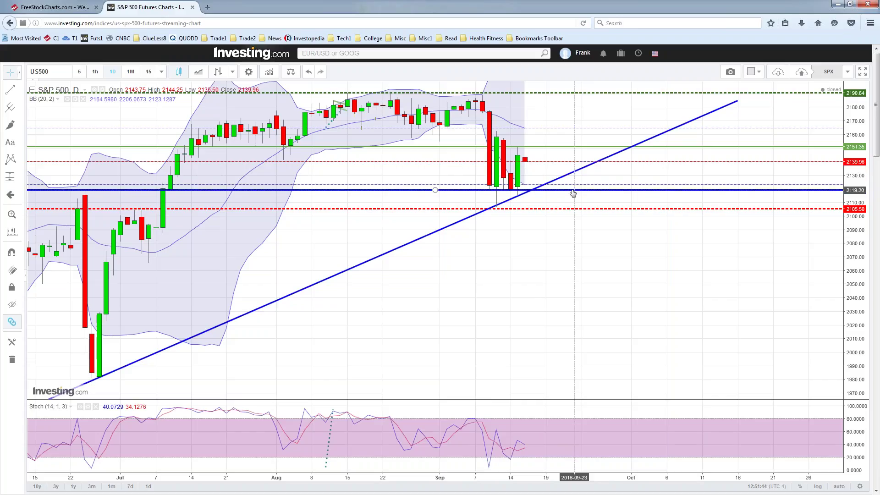
pyautogui.moveTo(573, 193); pyautogui.dragTo(106, 191)
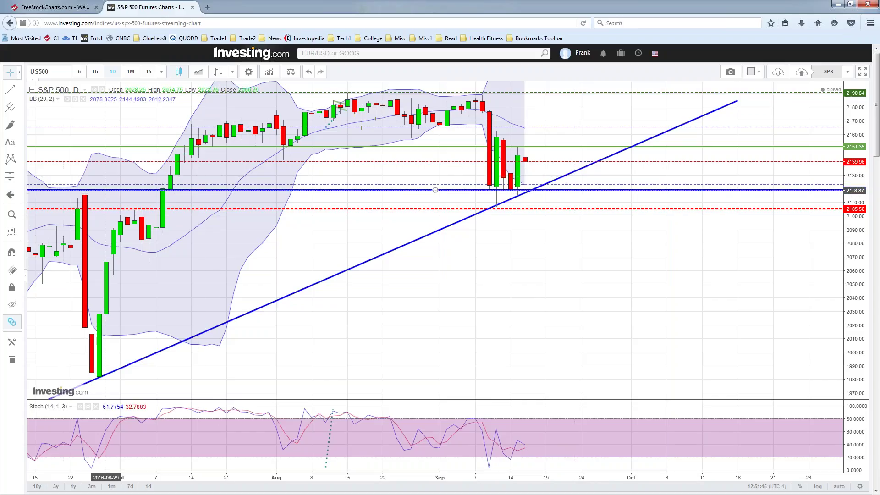
pyautogui.press('Escape')
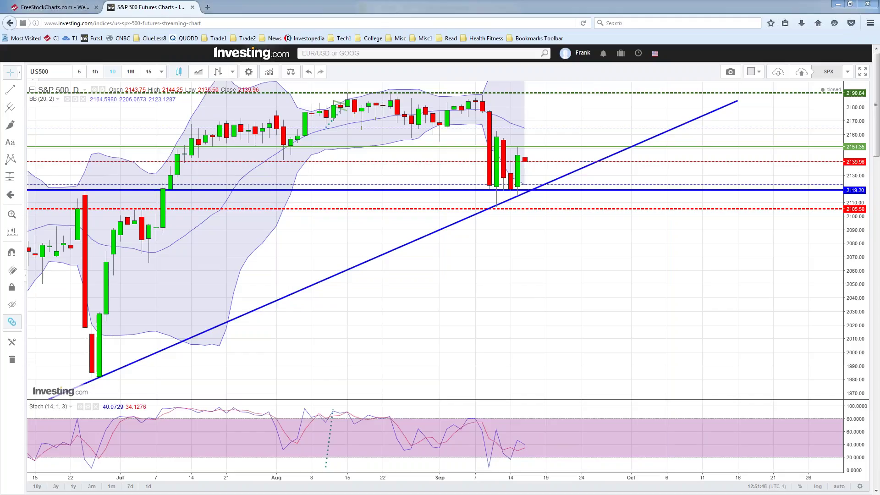
# Place yellow dots on the late-June, early-July and September candles touching the support line.
pyautogui.click(85, 190)
pyautogui.click(170, 193)
pyautogui.click(489, 188)
# Draw a short magenta U-stroke under the September lows where they meet the trendline.
pyautogui.moveTo(494, 199); pyautogui.dragTo(502, 203)
pyautogui.click(477, 417)
pyautogui.click(488, 471)
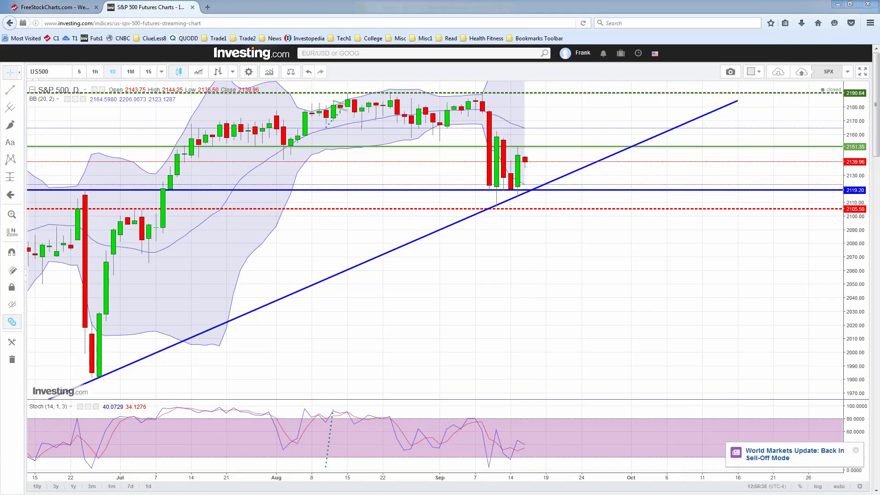
pyautogui.click(504, 165)
pyautogui.click(511, 183)
pyautogui.click(518, 178)
# Mark the last red candle, loop magenta around the September candles, and write P beside them.
pyautogui.click(526, 159)
pyautogui.moveTo(486, 84)
pyautogui.mouseDown()
pyautogui.moveTo(468, 147)
pyautogui.moveTo(477, 177)
pyautogui.moveTo(536, 188)
pyautogui.moveTo(545, 96)
pyautogui.moveTo(487, 86)
pyautogui.mouseUp()
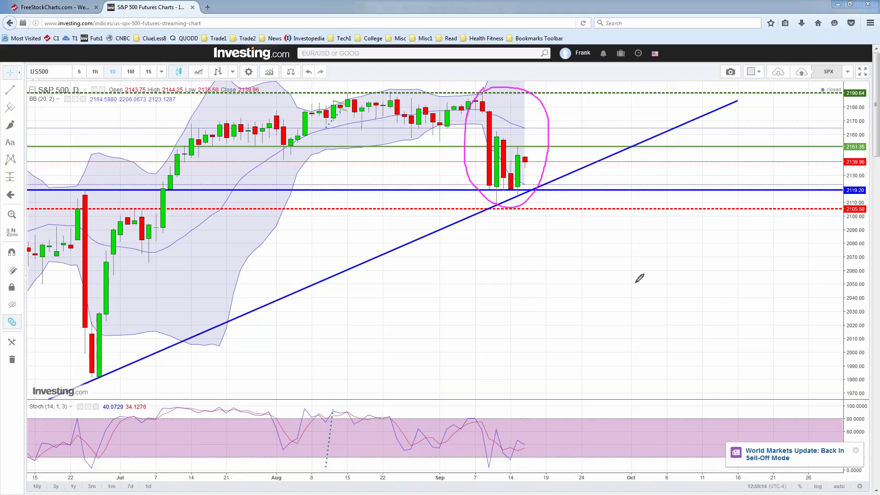
pyautogui.moveTo(634, 282)
pyautogui.mouseDown()
pyautogui.moveTo(637, 251)
pyautogui.moveTo(646, 250)
pyautogui.moveTo(640, 263)
pyautogui.mouseUp()
# Underline the September stochastic dip with a rising magenta freehand stroke.
pyautogui.moveTo(472, 461)
pyautogui.mouseDown()
pyautogui.moveTo(506, 471)
pyautogui.moveTo(534, 434)
pyautogui.mouseUp()
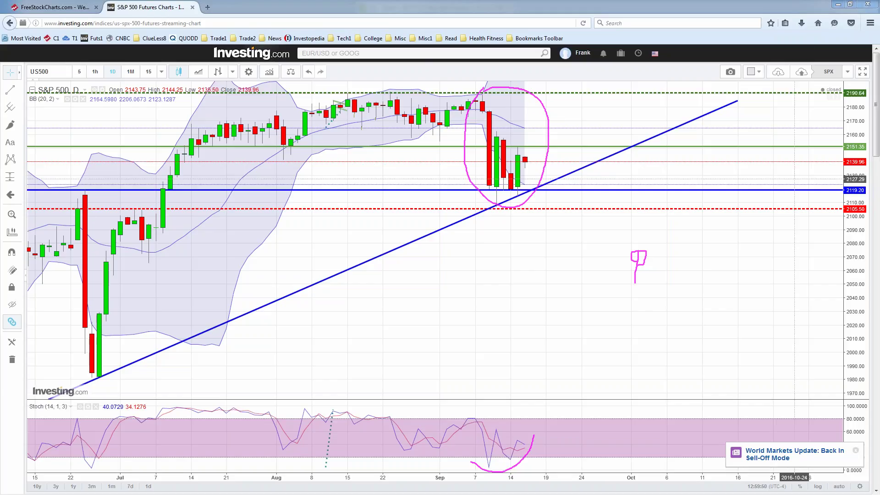
# Stretch the price scale so the chart spans 1960 to 2200.
pyautogui.moveTo(856, 156); pyautogui.dragTo(856, 164)
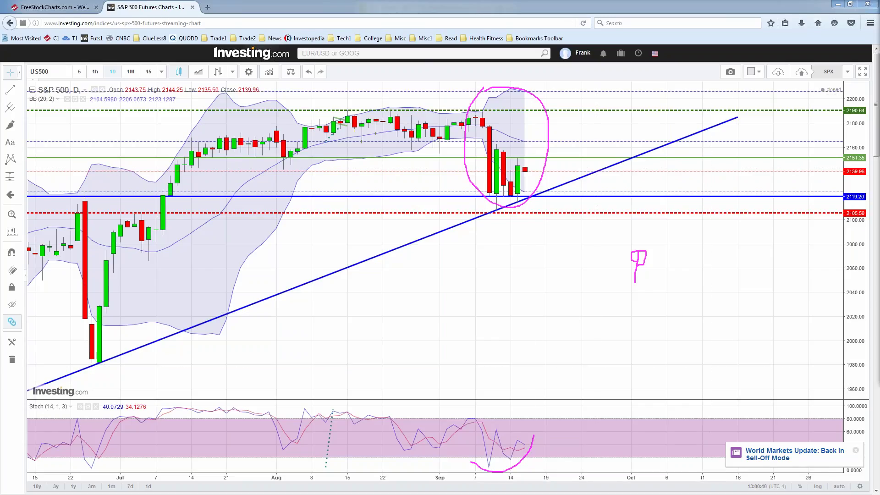
# Clear the magenta oval, P and stochastic stroke from the chart.
pyautogui.press('Escape')
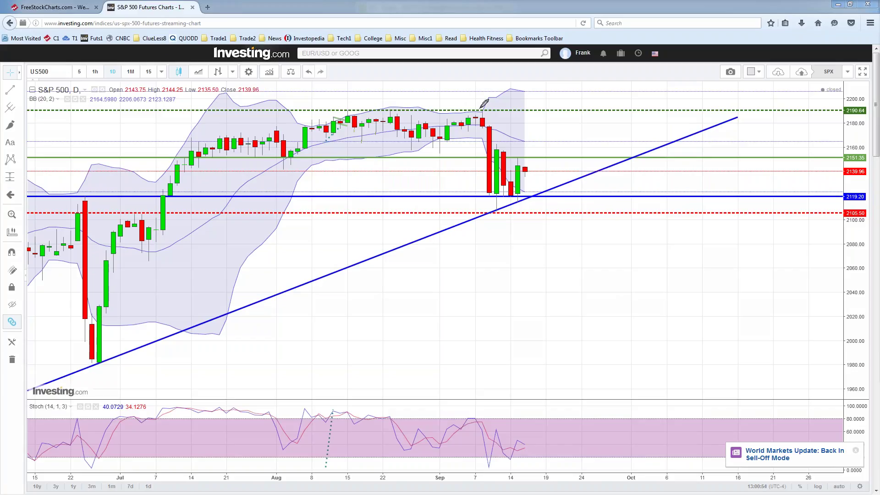
# Draw a magenta line falling from the Sep 7 candle high toward the trendline.
pyautogui.moveTo(481, 108); pyautogui.dragTo(557, 202)
# Finish the falling line at the trendline and draw a magenta base line under the recent lows.
pyautogui.moveTo(555, 203); pyautogui.dragTo(555, 203)
pyautogui.moveTo(464, 200); pyautogui.dragTo(559, 198)
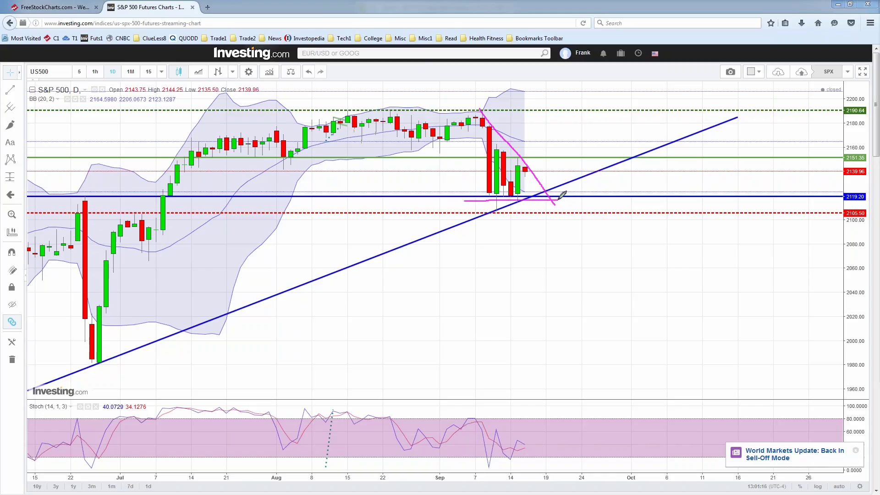
pyautogui.click(537, 260)
# Circle the 1D timeframe, then sketch an upward stroke and a looped top line above the candles.
pyautogui.moveTo(106, 73)
pyautogui.mouseDown()
pyautogui.moveTo(112, 84)
pyautogui.moveTo(123, 59)
pyautogui.moveTo(109, 63)
pyautogui.mouseUp()
pyautogui.moveTo(531, 161); pyautogui.dragTo(534, 137)
pyautogui.moveTo(491, 142); pyautogui.dragTo(535, 142)
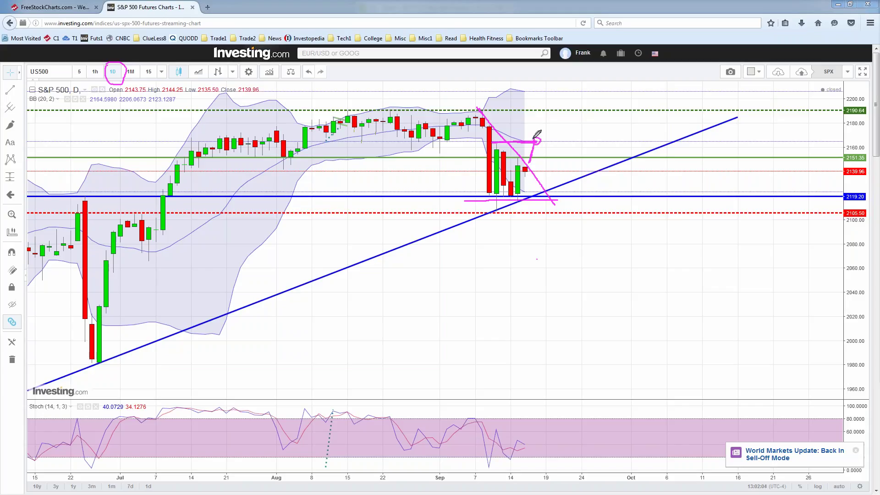
pyautogui.moveTo(537, 139); pyautogui.dragTo(537, 137)
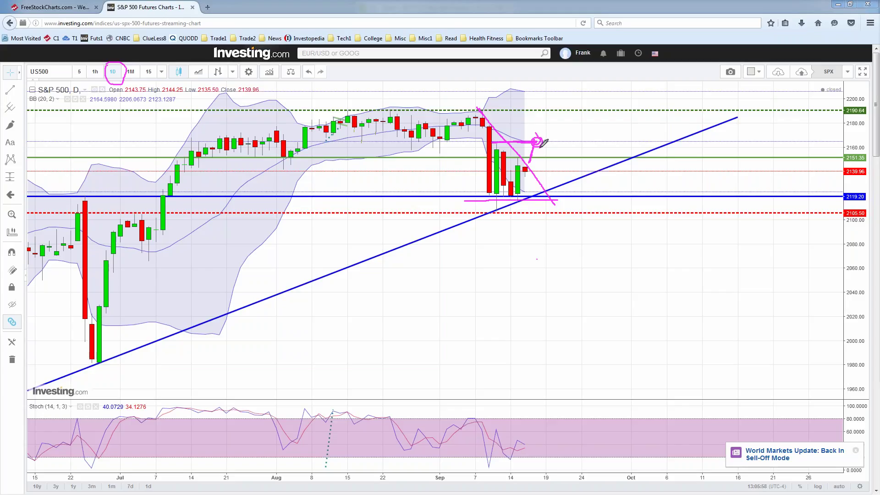
# Draw pen lines marking the 2165 range top and the 2119 support.
pyautogui.moveTo(537, 142); pyautogui.dragTo(622, 144)
pyautogui.moveTo(518, 196); pyautogui.dragTo(641, 194)
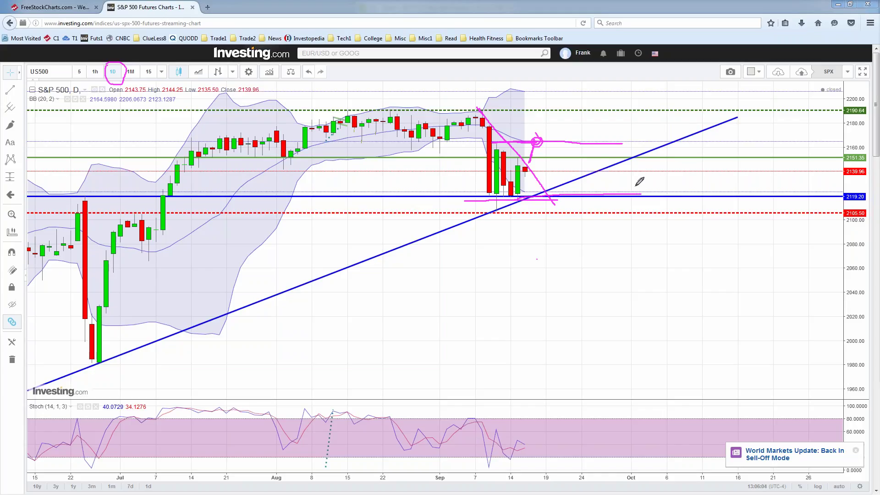
pyautogui.moveTo(490, 143); pyautogui.dragTo(644, 141)
pyautogui.moveTo(614, 194); pyautogui.dragTo(642, 194)
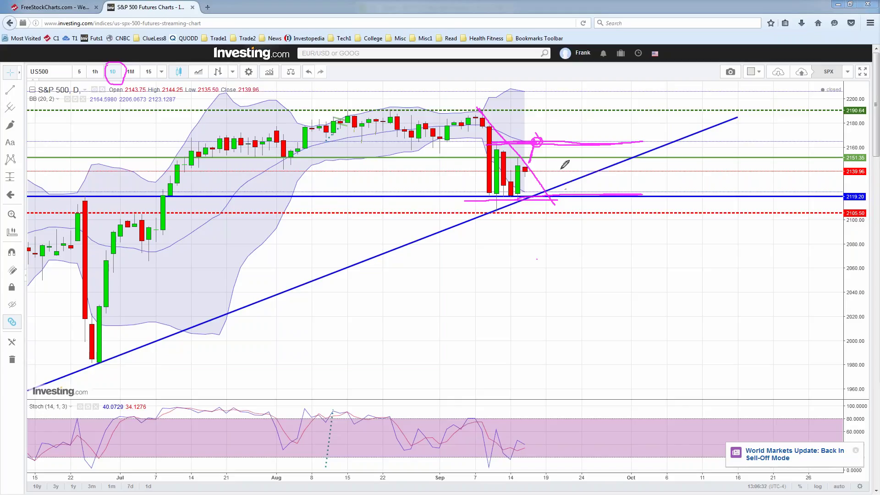
# Sketch a freehand zigzag swinging between the trendline and range top, extending the top line right.
pyautogui.moveTo(532, 162)
pyautogui.mouseDown()
pyautogui.moveTo(540, 141)
pyautogui.moveTo(569, 188)
pyautogui.moveTo(580, 144)
pyautogui.mouseUp()
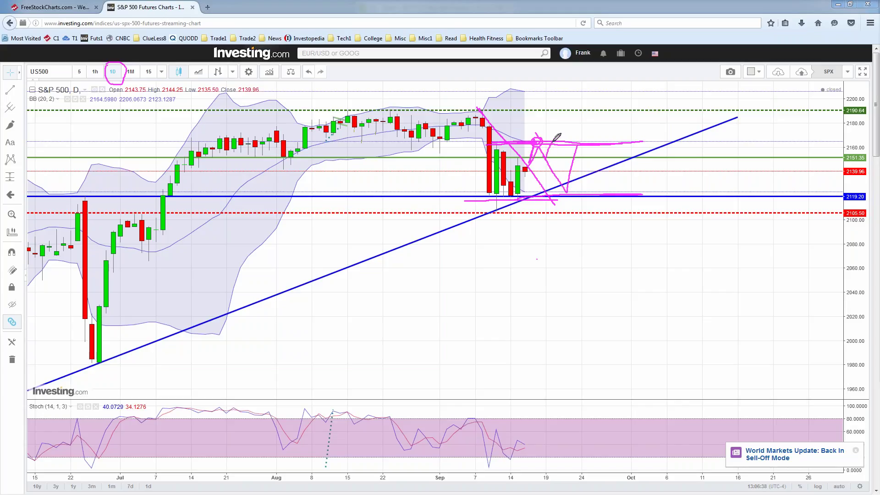
pyautogui.moveTo(554, 144)
pyautogui.mouseDown()
pyautogui.moveTo(576, 195)
pyautogui.moveTo(589, 148)
pyautogui.moveTo(616, 194)
pyautogui.moveTo(627, 149)
pyautogui.moveTo(646, 187)
pyautogui.mouseUp()
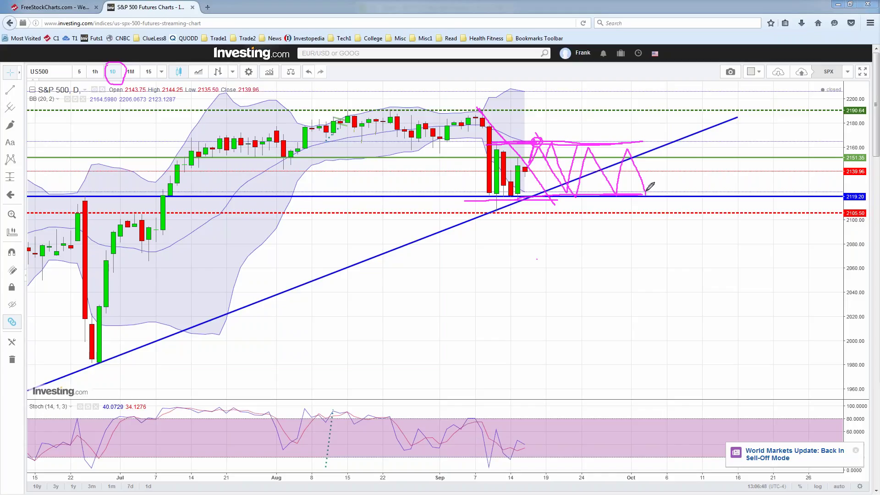
pyautogui.moveTo(646, 191); pyautogui.dragTo(652, 147)
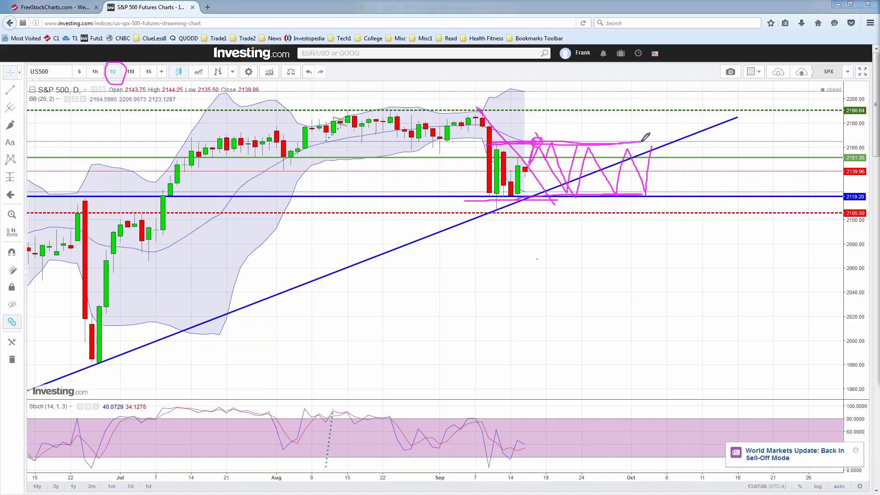
pyautogui.moveTo(642, 142); pyautogui.dragTo(656, 141)
# Clear old sketches; draw a trendline zigzag breaking up to 2190 and a Stochastic rising toward 100.
pyautogui.press('Escape')
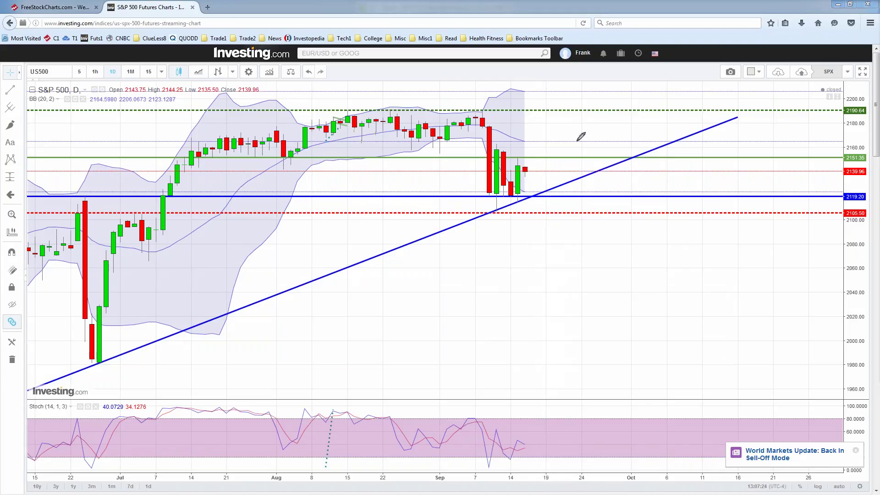
pyautogui.moveTo(527, 165)
pyautogui.mouseDown()
pyautogui.moveTo(549, 185)
pyautogui.moveTo(556, 161)
pyautogui.moveTo(576, 178)
pyautogui.moveTo(581, 160)
pyautogui.moveTo(601, 173)
pyautogui.moveTo(608, 157)
pyautogui.mouseUp()
pyautogui.moveTo(609, 158); pyautogui.dragTo(618, 164)
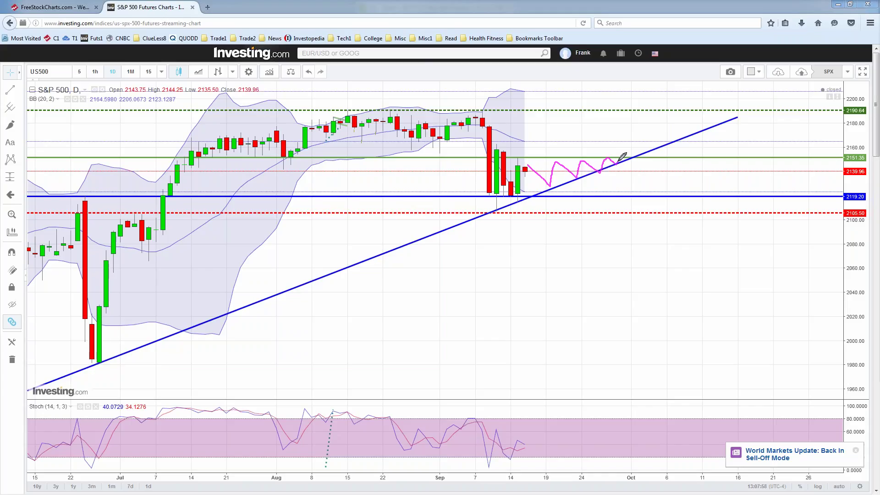
pyautogui.moveTo(618, 159)
pyautogui.mouseDown()
pyautogui.moveTo(648, 111)
pyautogui.moveTo(641, 116)
pyautogui.moveTo(649, 118)
pyautogui.mouseUp()
pyautogui.moveTo(522, 440)
pyautogui.mouseDown()
pyautogui.moveTo(538, 408)
pyautogui.moveTo(548, 418)
pyautogui.moveTo(566, 408)
pyautogui.moveTo(596, 417)
pyautogui.mouseUp()
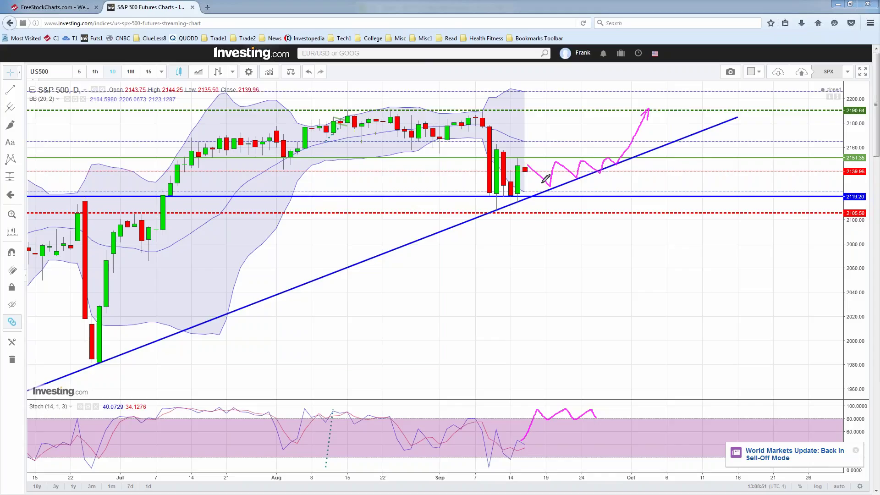
# Retrace the bullish zigzag and Stochastic projection, and circle the 2190.64 level.
pyautogui.moveTo(550, 187)
pyautogui.mouseDown()
pyautogui.moveTo(584, 162)
pyautogui.moveTo(598, 172)
pyautogui.moveTo(614, 162)
pyautogui.mouseUp()
pyautogui.moveTo(598, 418); pyautogui.dragTo(606, 411)
pyautogui.moveTo(852, 106)
pyautogui.mouseDown()
pyautogui.moveTo(841, 120)
pyautogui.moveTo(855, 105)
pyautogui.mouseUp()
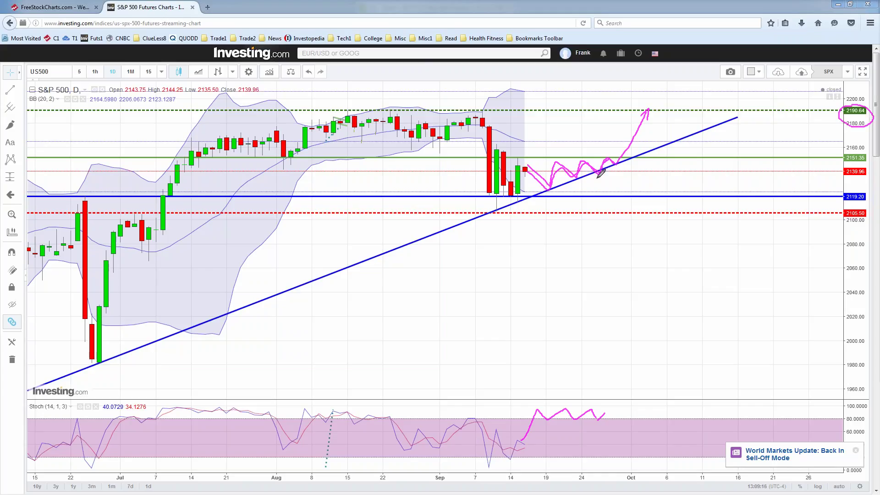
# Sketch a bearish drop below the trendline bouncing near 2105, then restore the browser to a smaller window.
pyautogui.moveTo(482, 108); pyautogui.dragTo(553, 190)
pyautogui.moveTo(468, 199); pyautogui.dragTo(556, 199)
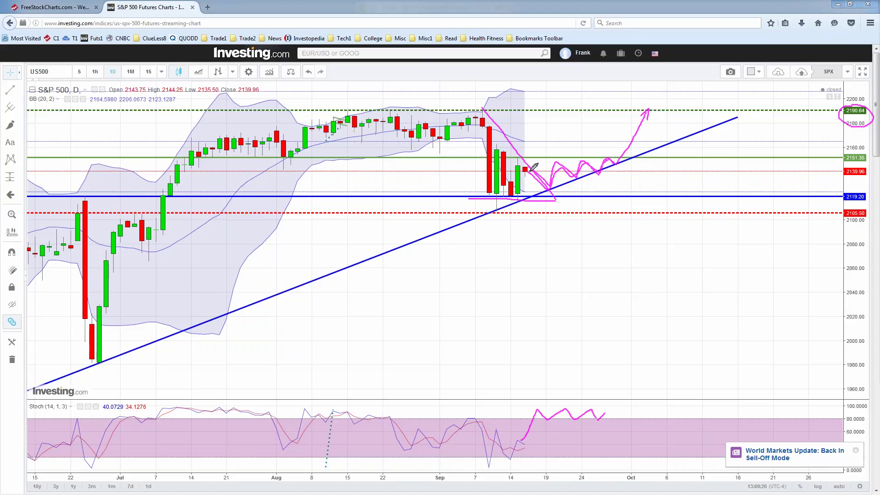
pyautogui.moveTo(531, 171); pyautogui.dragTo(547, 213)
pyautogui.moveTo(489, 210); pyautogui.dragTo(501, 210)
pyautogui.moveTo(534, 212)
pyautogui.mouseDown()
pyautogui.moveTo(544, 217)
pyautogui.moveTo(557, 206)
pyautogui.mouseUp()
pyautogui.click(851, 5)
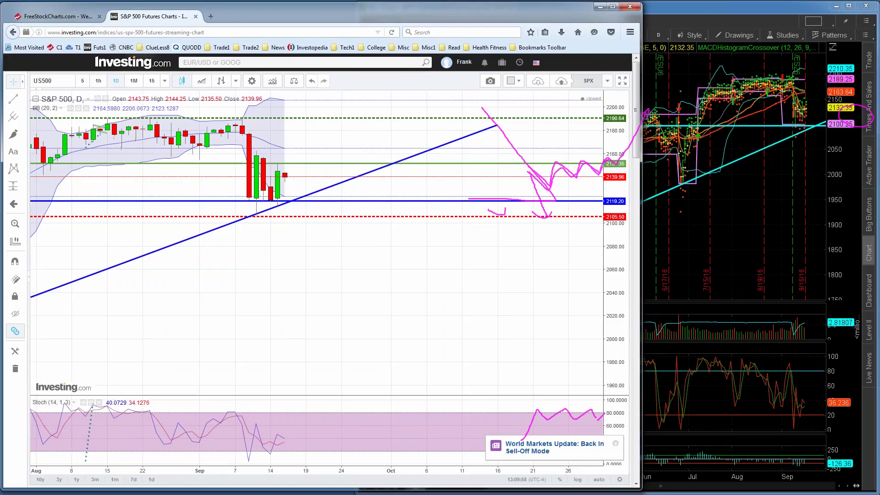
# Show the FreeStockCharts SP-500 chart full-screen, cleared of annotations and zoomed out.
pyautogui.click(57, 19)
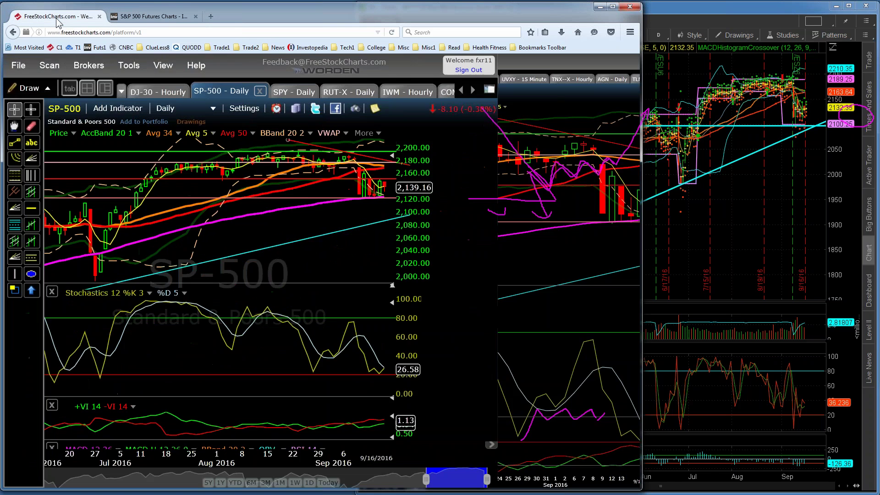
pyautogui.doubleClick(387, 10)
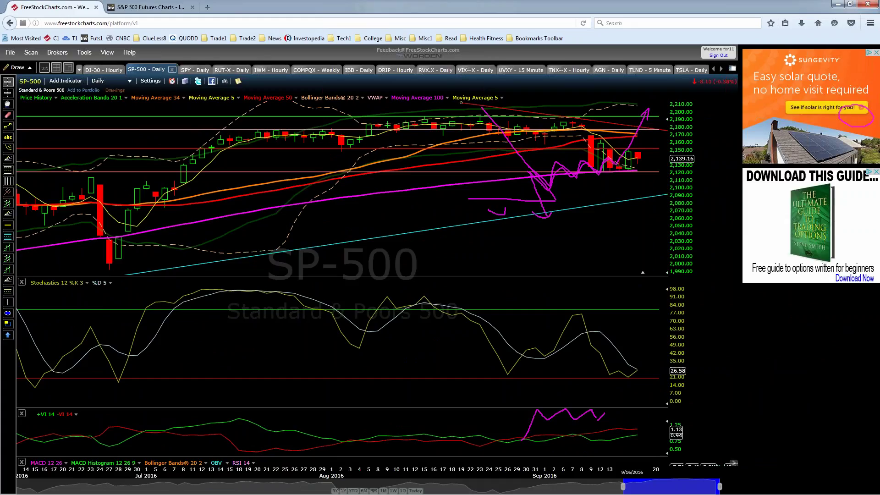
pyautogui.press('Escape')
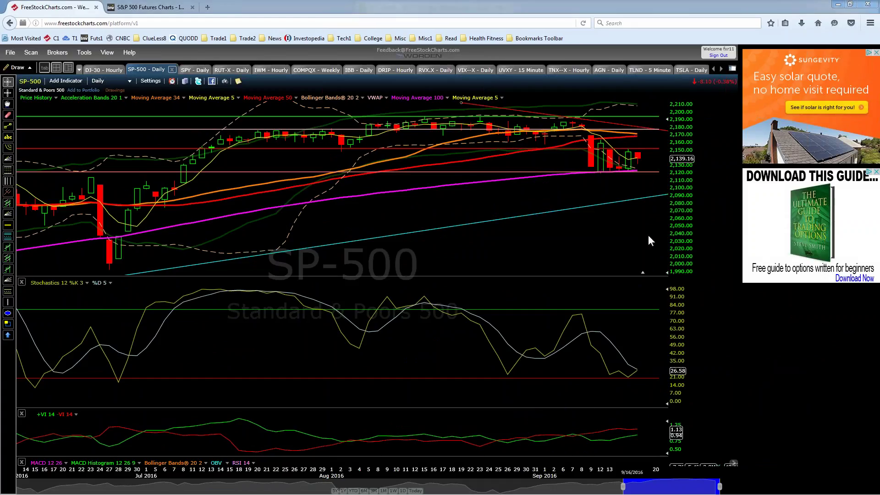
pyautogui.scroll(-3, 649, 236)
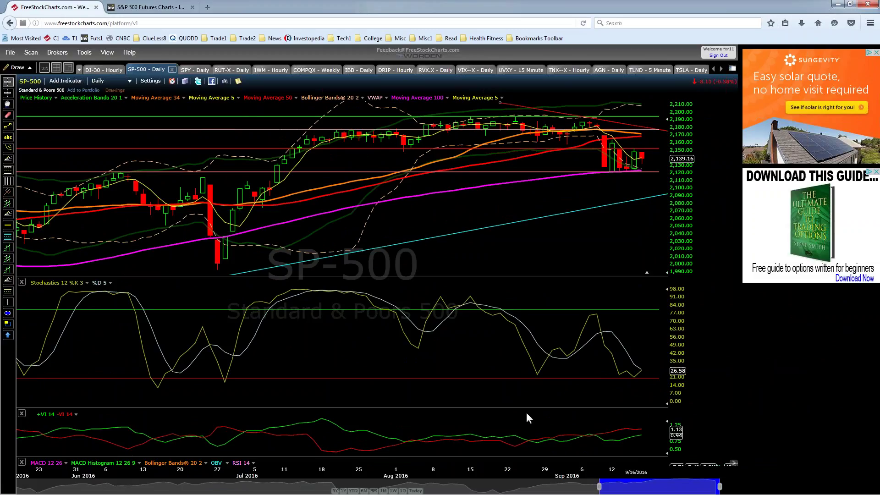
# Enlarge the Stochastics and price panes and move the cyan trendline up to the recent lows.
pyautogui.moveTo(527, 411); pyautogui.dragTo(527, 436)
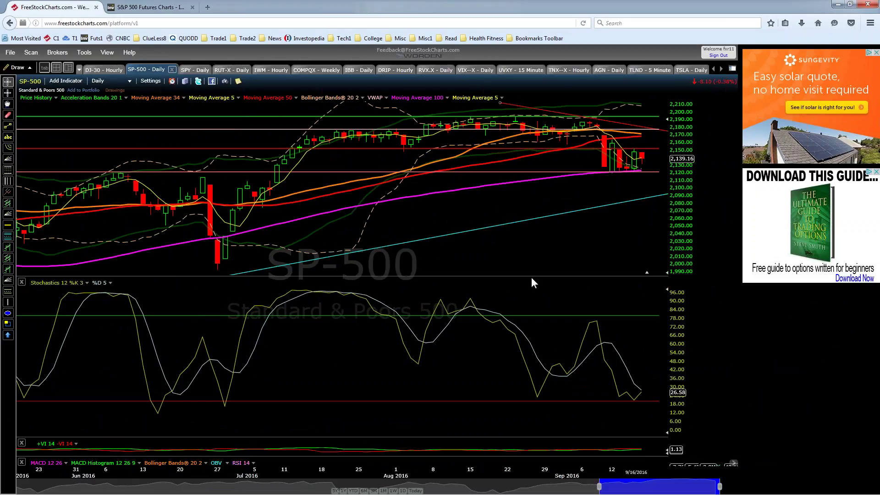
pyautogui.moveTo(533, 276); pyautogui.dragTo(520, 403)
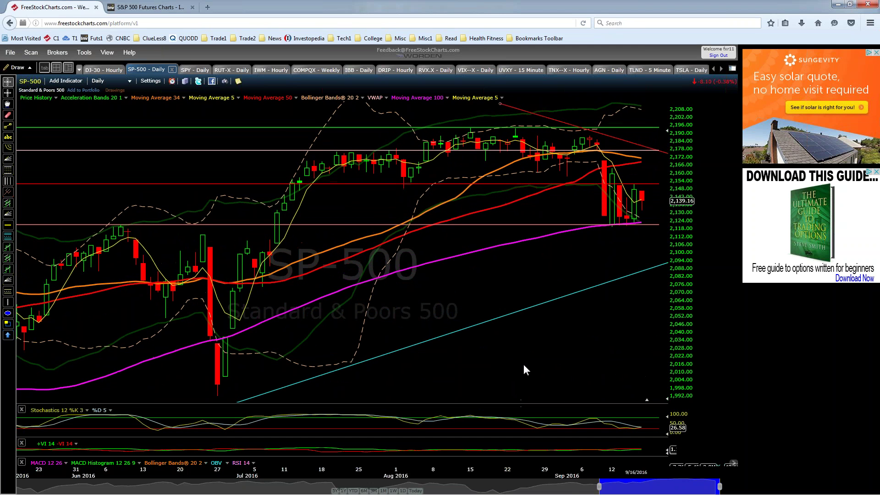
pyautogui.scroll(-2, 524, 364)
pyautogui.moveTo(485, 336); pyautogui.dragTo(475, 284)
# Delete the cyan trendline and nudge the red downward trendline slightly down-left.
pyautogui.rightClick(479, 292)
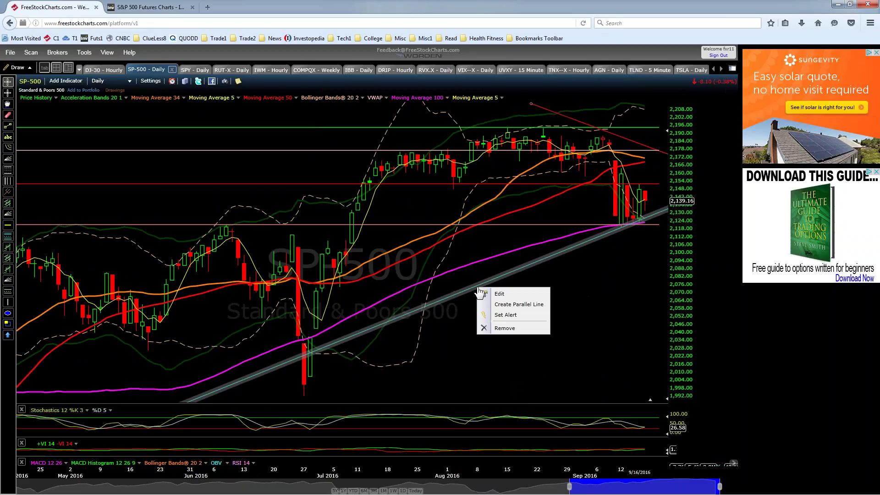
pyautogui.click(491, 328)
pyautogui.scroll(2, 491, 328)
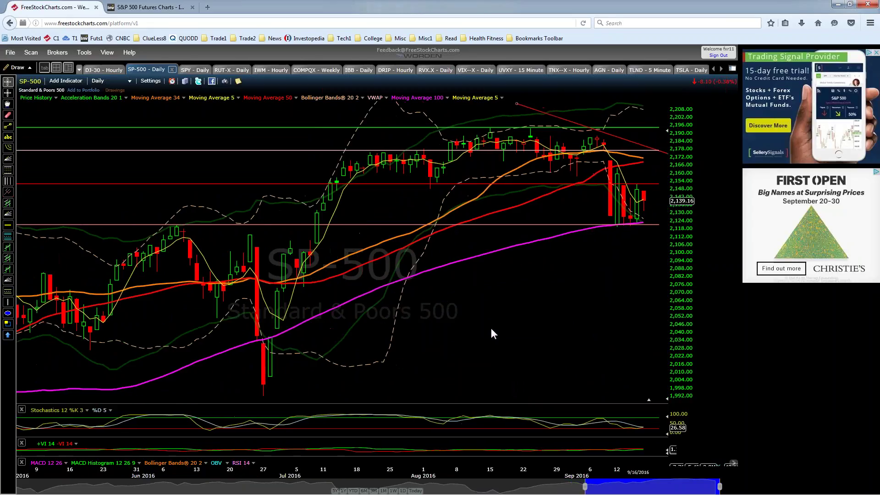
pyautogui.click(616, 138)
pyautogui.moveTo(616, 138); pyautogui.dragTo(606, 158)
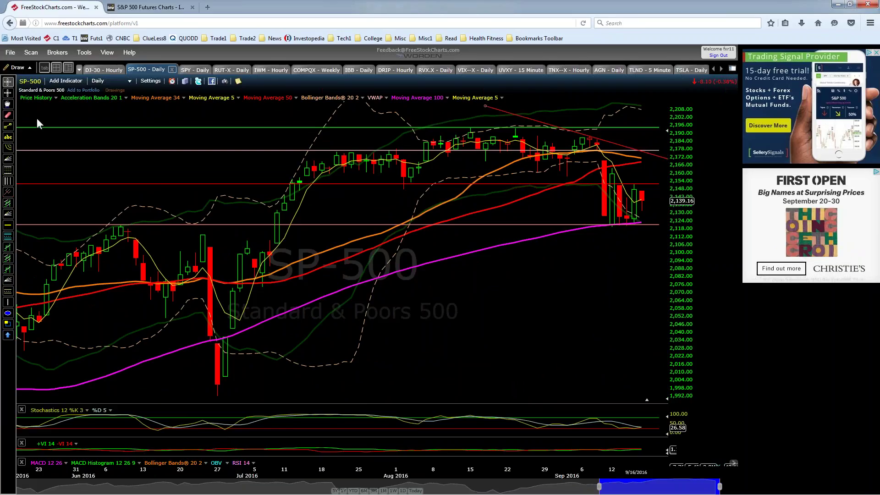
# Draw a new trendline from the June 27 low up through the recent lows.
pyautogui.click(8, 126)
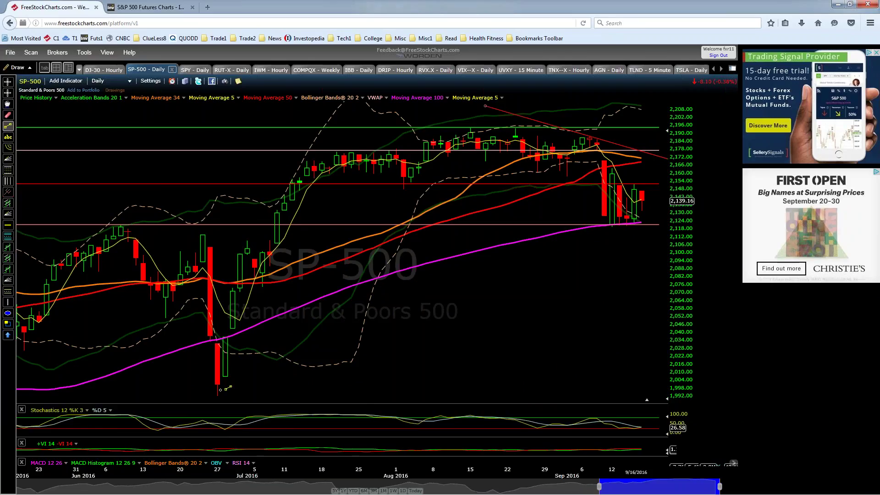
pyautogui.moveTo(218, 393); pyautogui.dragTo(281, 348)
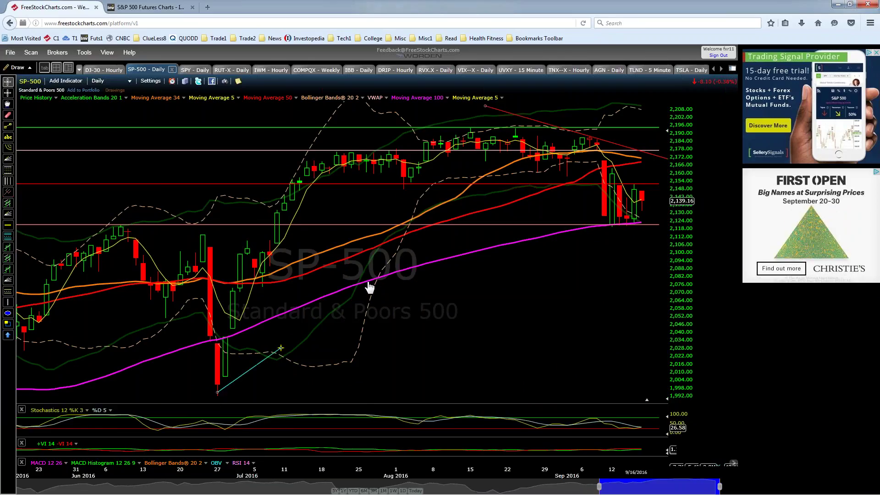
pyautogui.moveTo(369, 287); pyautogui.dragTo(678, 209)
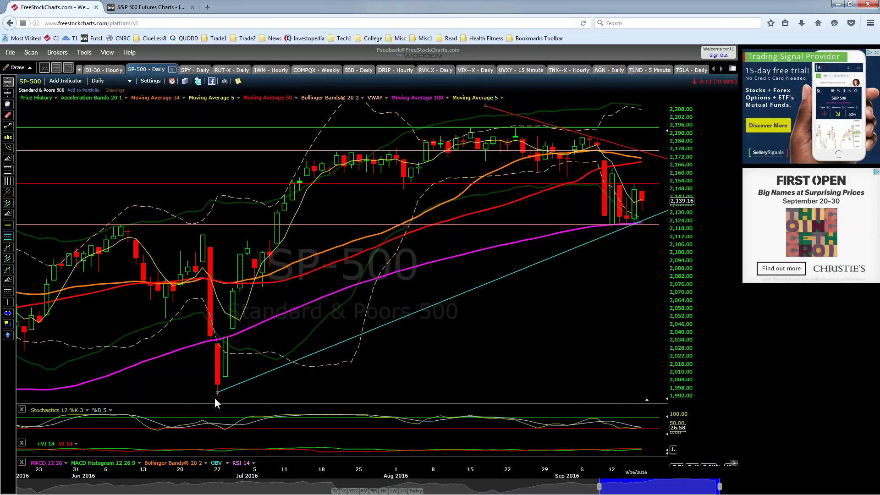
pyautogui.moveTo(216, 392); pyautogui.dragTo(209, 402)
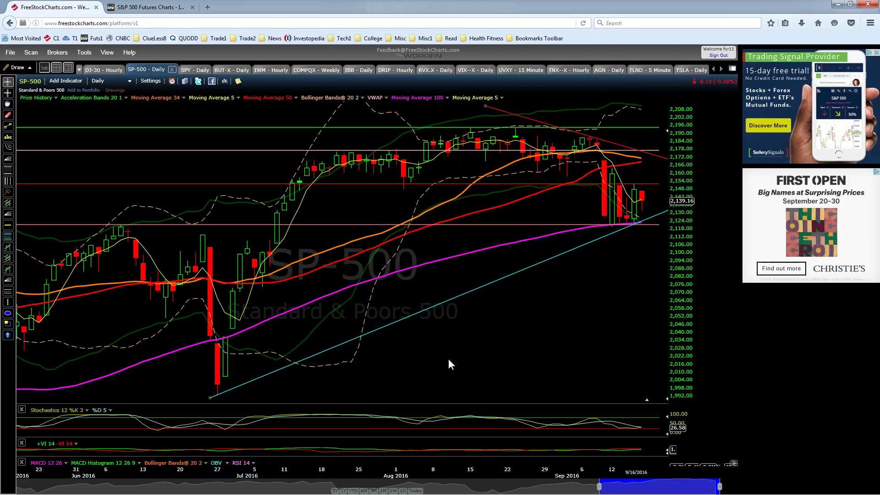
# Lower the horizontal support line to about 2,112, checking the Fri 7/8/16 bar values.
pyautogui.scroll(1, 448, 365)
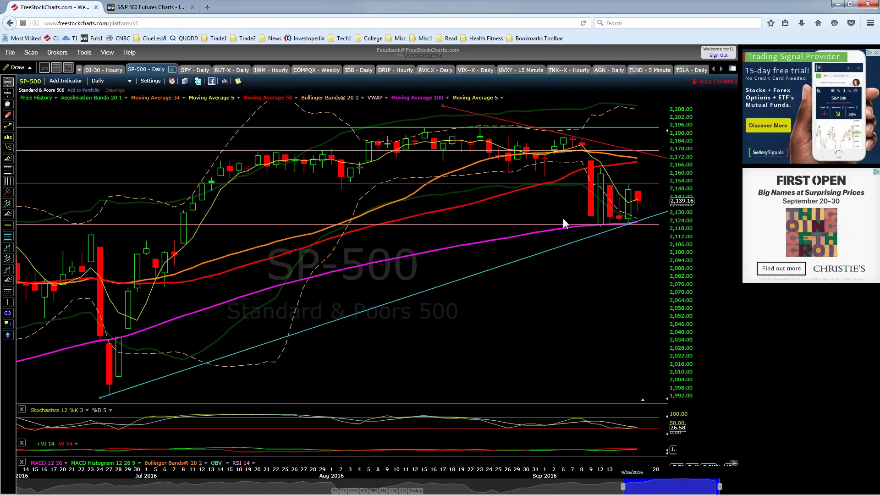
pyautogui.moveTo(563, 224); pyautogui.dragTo(567, 234)
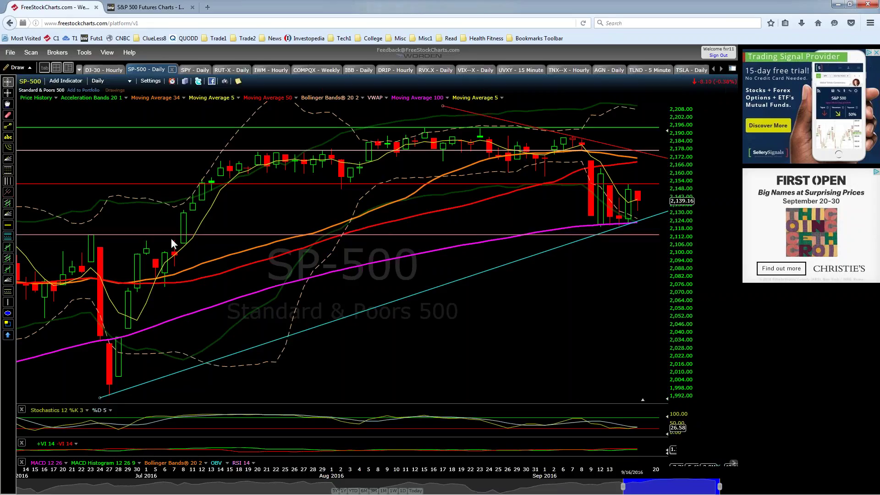
pyautogui.click(184, 246)
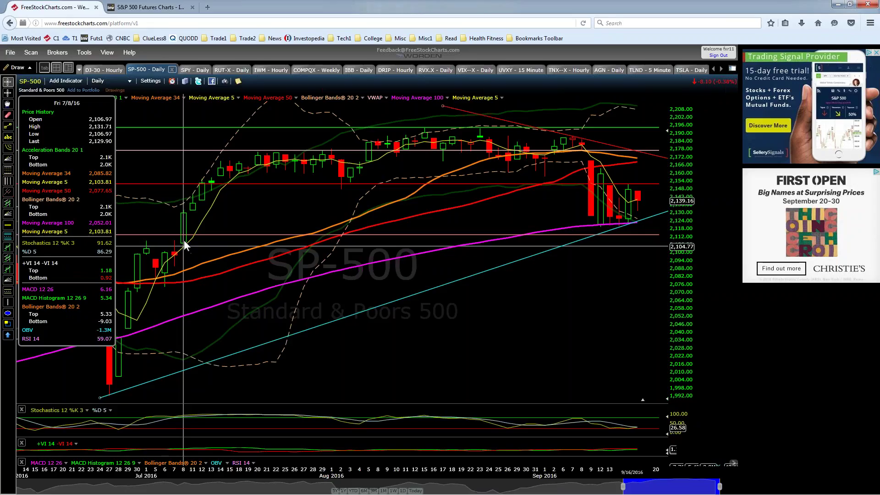
pyautogui.click(183, 240)
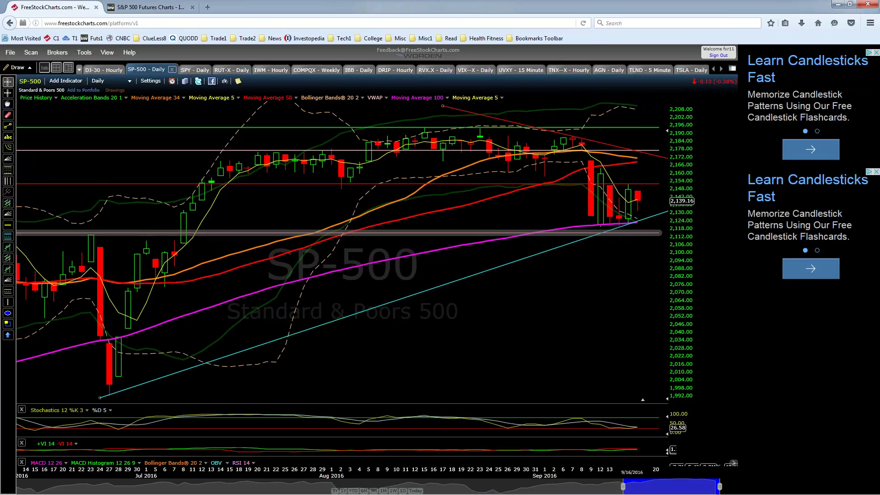
pyautogui.click(641, 245)
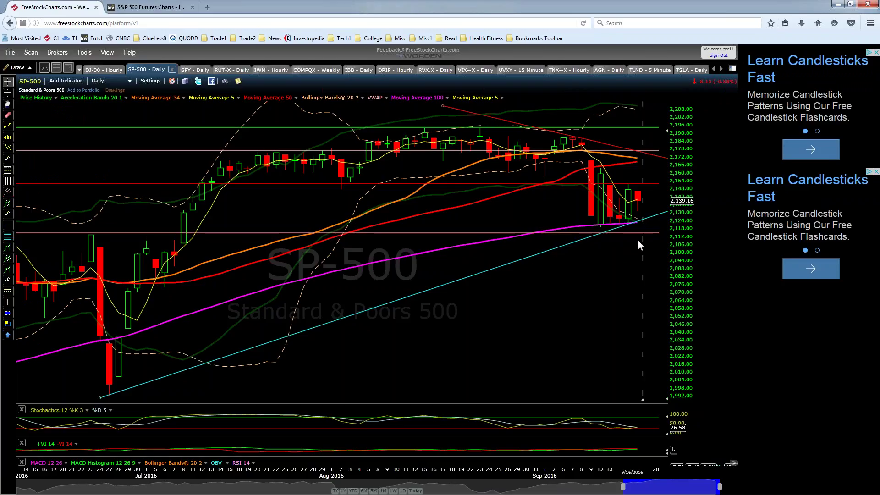
# Pan to future dates and re-angle the cyan trendline from the June low through recent lows.
pyautogui.scroll(-1, 620, 285)
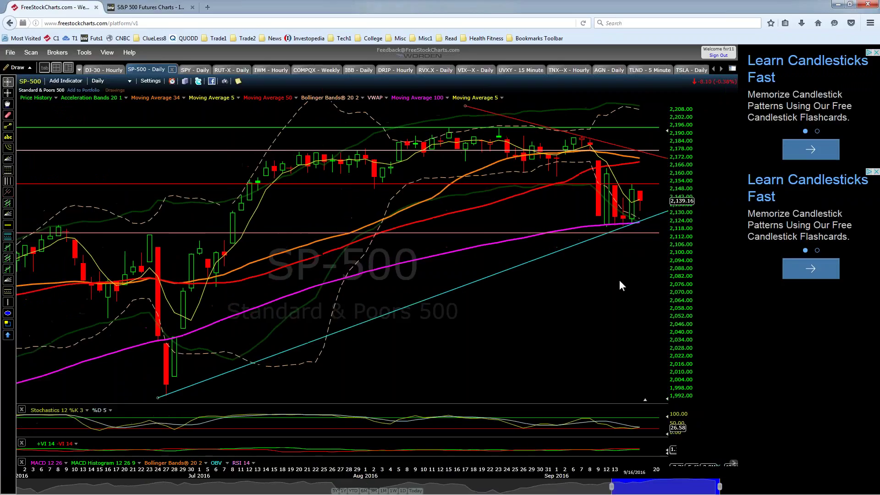
pyautogui.moveTo(641, 307); pyautogui.dragTo(589, 306)
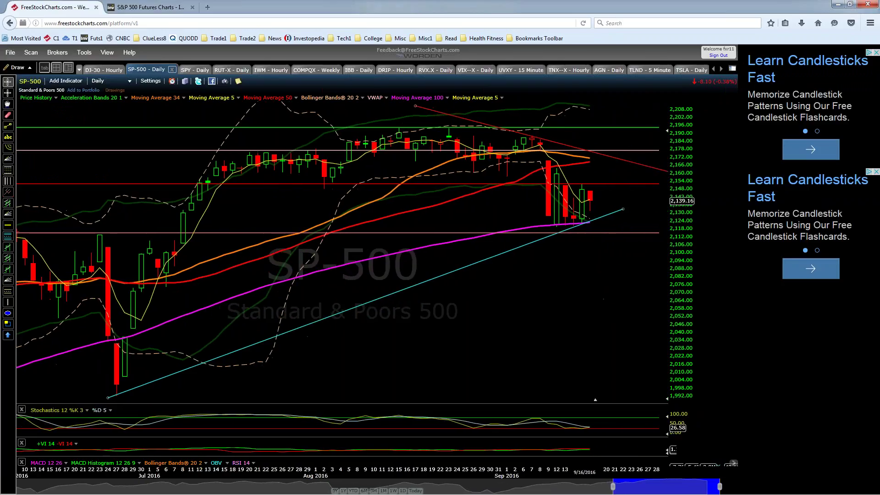
pyautogui.moveTo(625, 209); pyautogui.dragTo(666, 191)
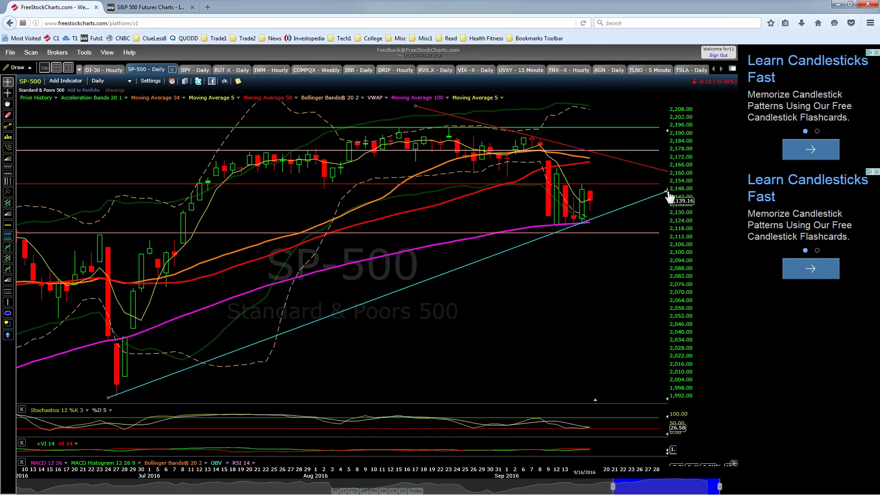
pyautogui.click(668, 198)
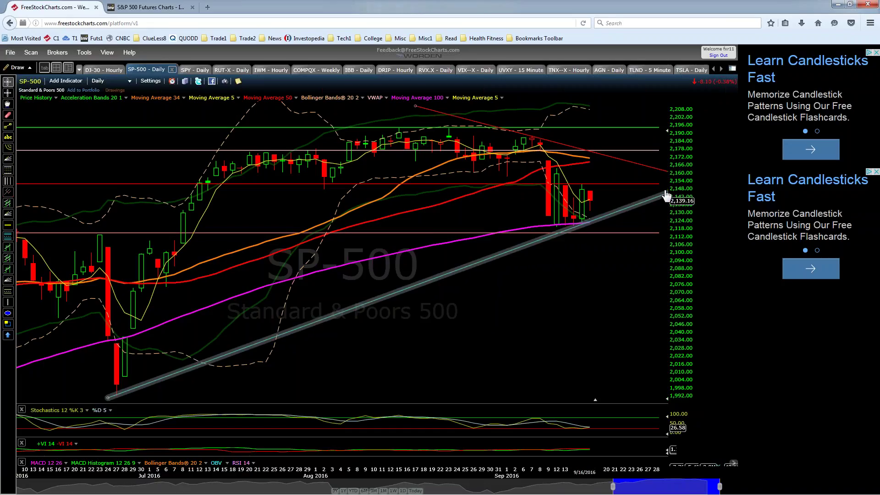
pyautogui.rightClick(666, 196)
pyautogui.click(620, 273)
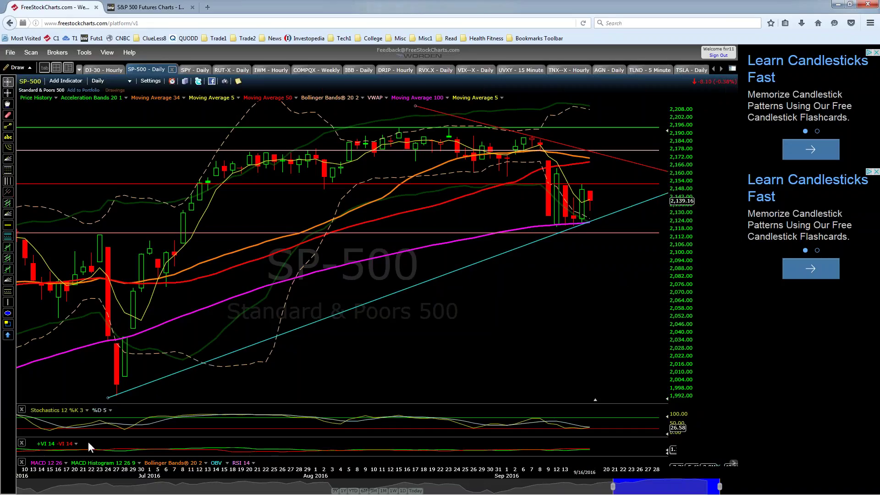
pyautogui.moveTo(108, 398); pyautogui.dragTo(108, 399)
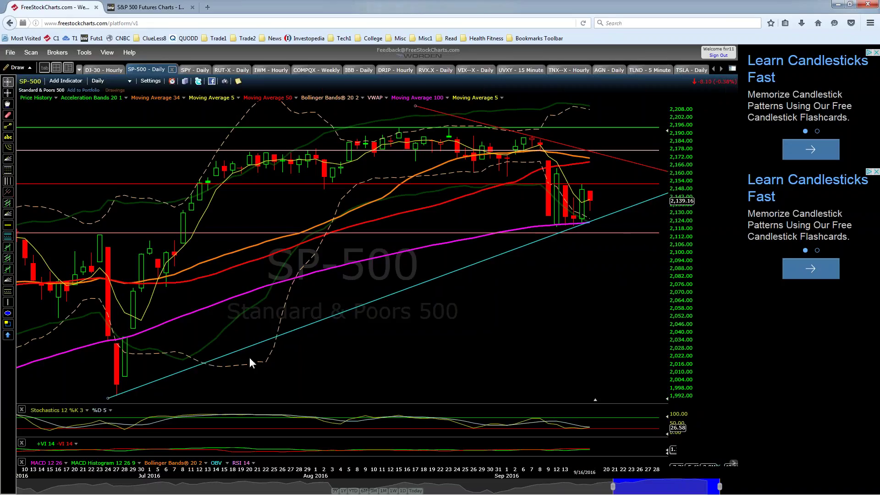
pyautogui.scroll(1, 414, 336)
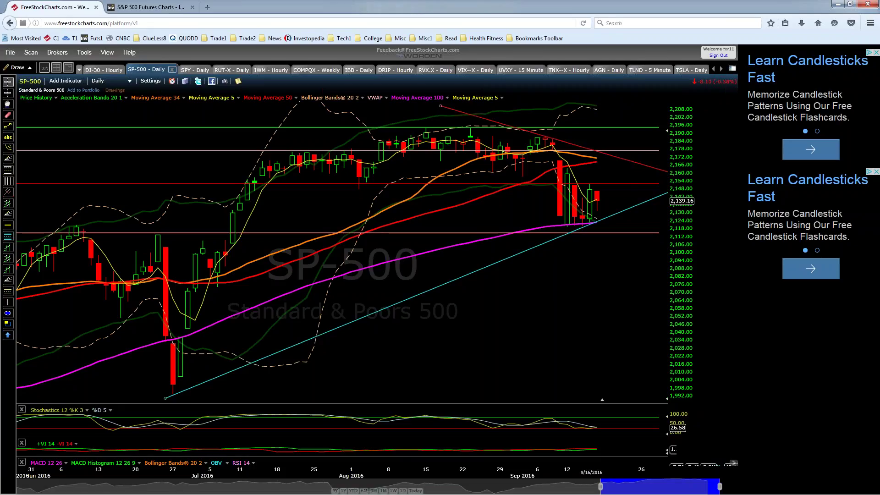
# Move the red horizontal resistance line down from about 2,151 to about 2,146.
pyautogui.click(582, 195)
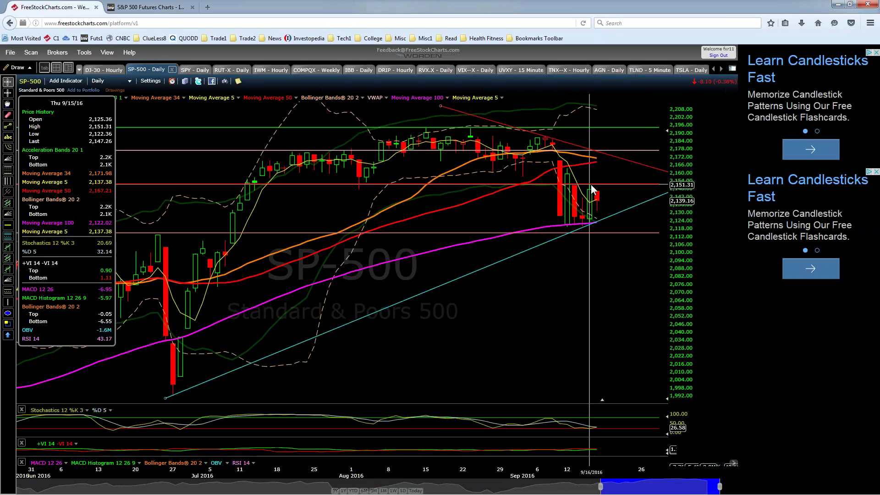
pyautogui.click(592, 185)
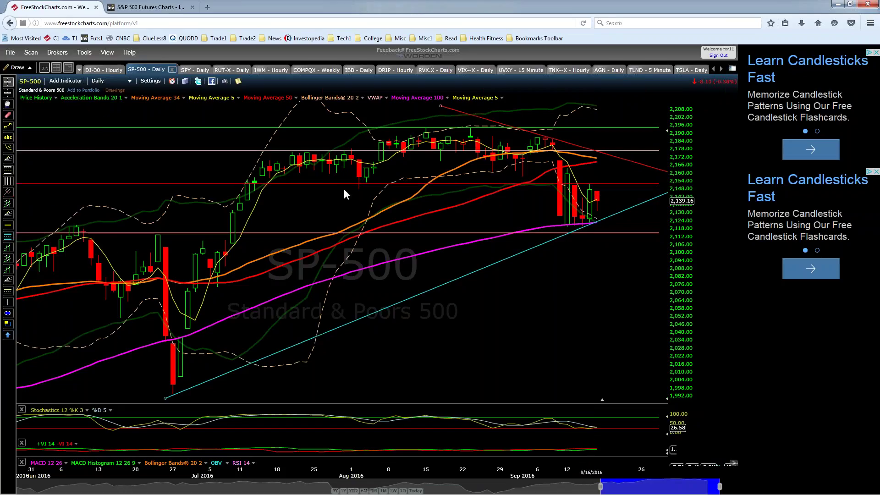
pyautogui.moveTo(376, 190); pyautogui.dragTo(389, 196)
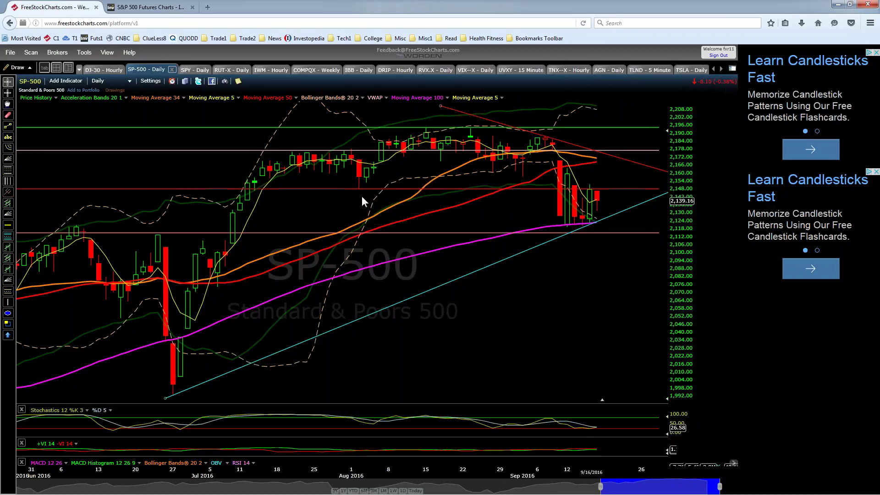
pyautogui.scroll(1, 362, 196)
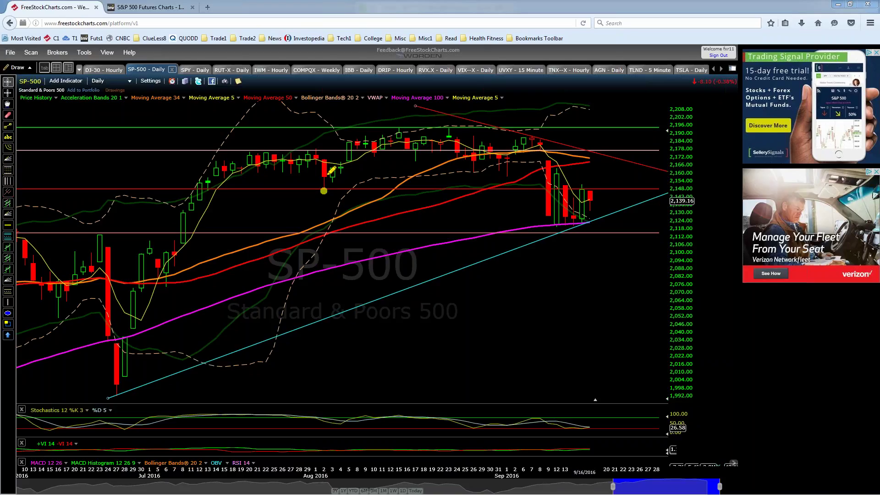
# Place a yellow dot at the latest candle's touch of the red line and check the Fri 9/2/16 bar.
pyautogui.click(595, 188)
pyautogui.moveTo(502, 199); pyautogui.dragTo(515, 190)
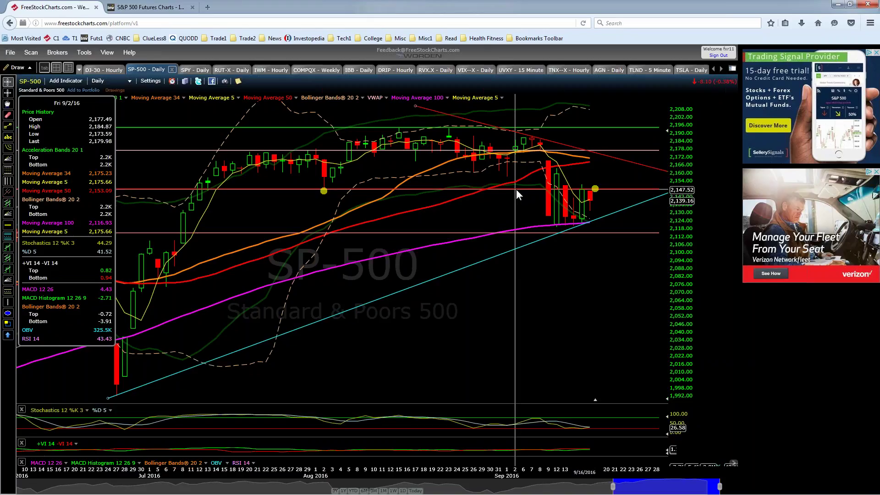
pyautogui.moveTo(516, 191); pyautogui.dragTo(519, 190)
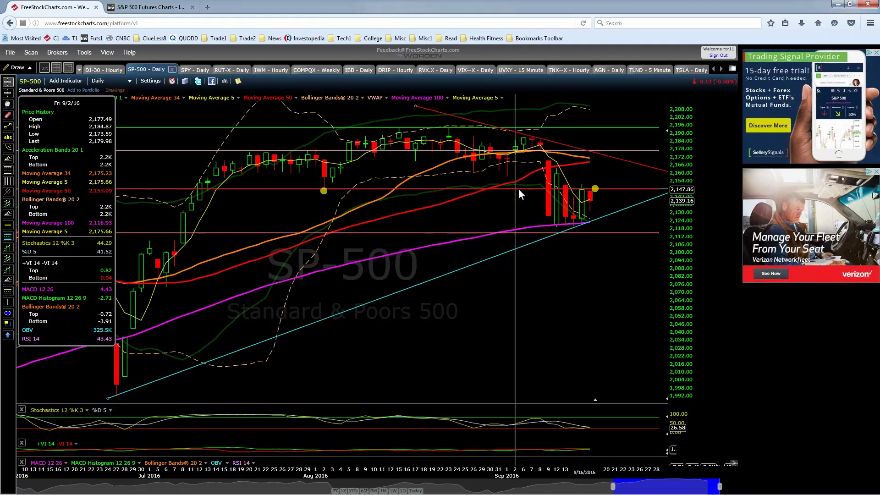
pyautogui.moveTo(519, 189); pyautogui.dragTo(519, 190)
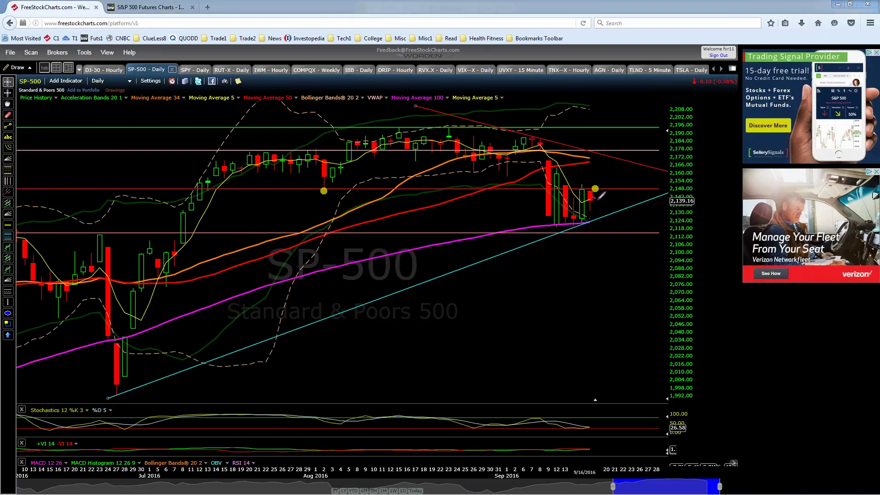
# Draw a magenta zigzag rising toward the red downtrend line then falling, then erase it and the dots.
pyautogui.moveTo(599, 199)
pyautogui.mouseDown()
pyautogui.moveTo(609, 211)
pyautogui.moveTo(611, 189)
pyautogui.moveTo(624, 206)
pyautogui.moveTo(624, 190)
pyautogui.moveTo(641, 199)
pyautogui.moveTo(653, 166)
pyautogui.mouseUp()
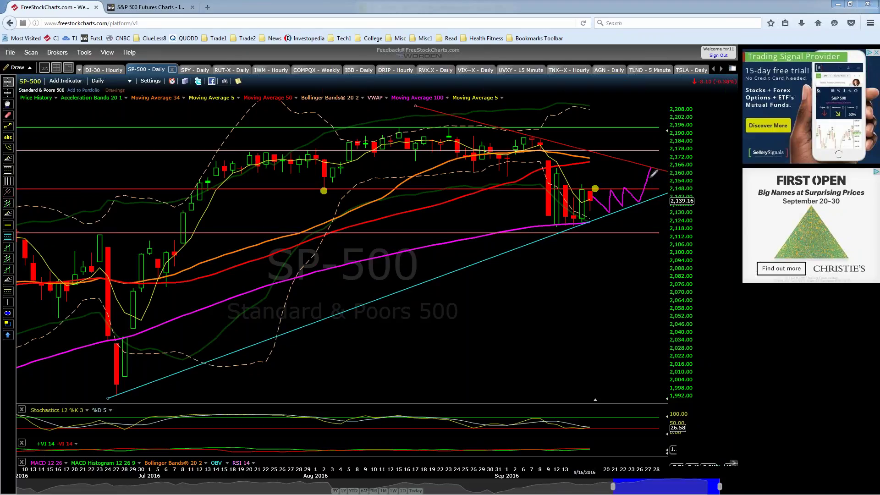
pyautogui.moveTo(650, 169)
pyautogui.mouseDown()
pyautogui.moveTo(663, 193)
pyautogui.moveTo(664, 170)
pyautogui.moveTo(671, 187)
pyautogui.moveTo(678, 183)
pyautogui.moveTo(693, 136)
pyautogui.mouseUp()
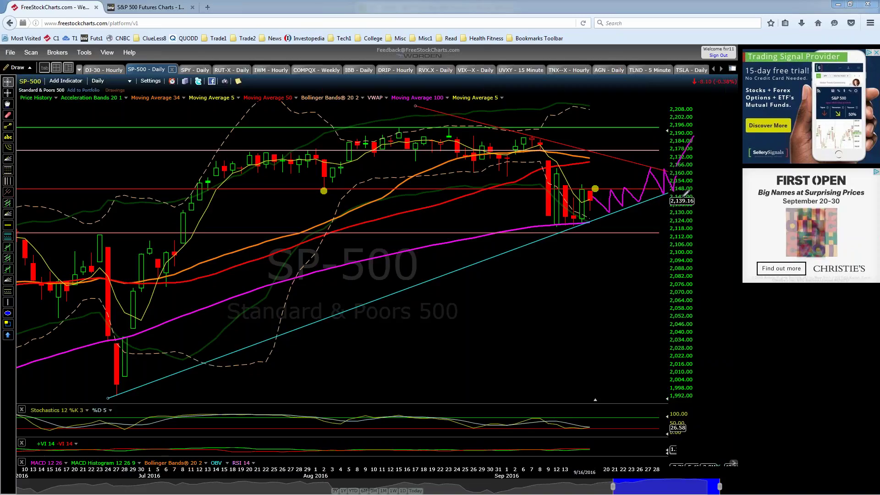
pyautogui.moveTo(678, 194); pyautogui.dragTo(710, 238)
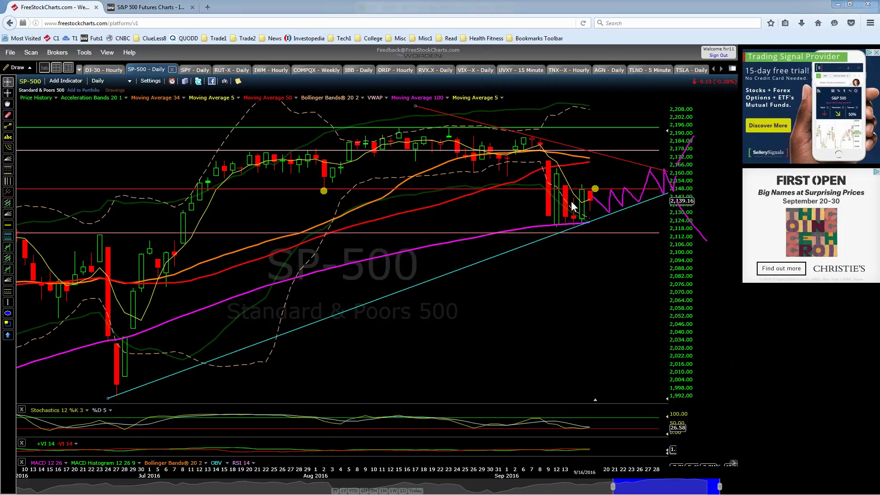
pyautogui.press('Escape')
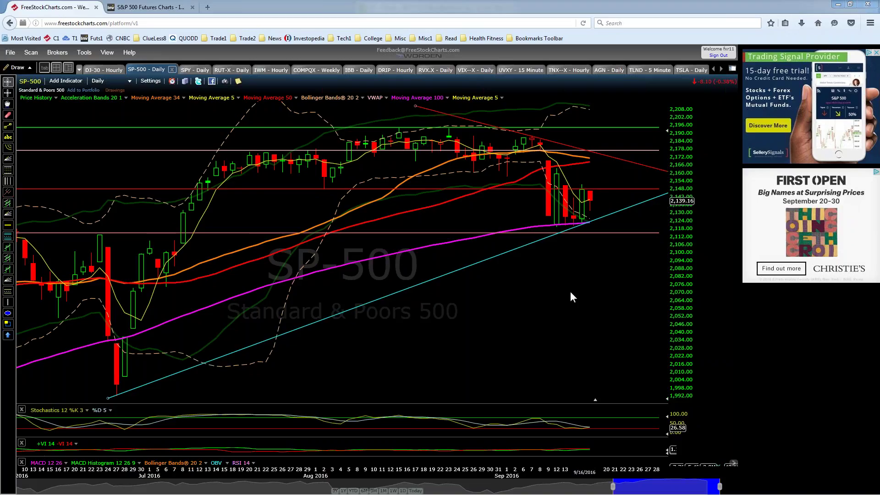
# Extend the cyan trendline up and to the right past the Fri 9/16/16 bar.
pyautogui.scroll(1, 571, 291)
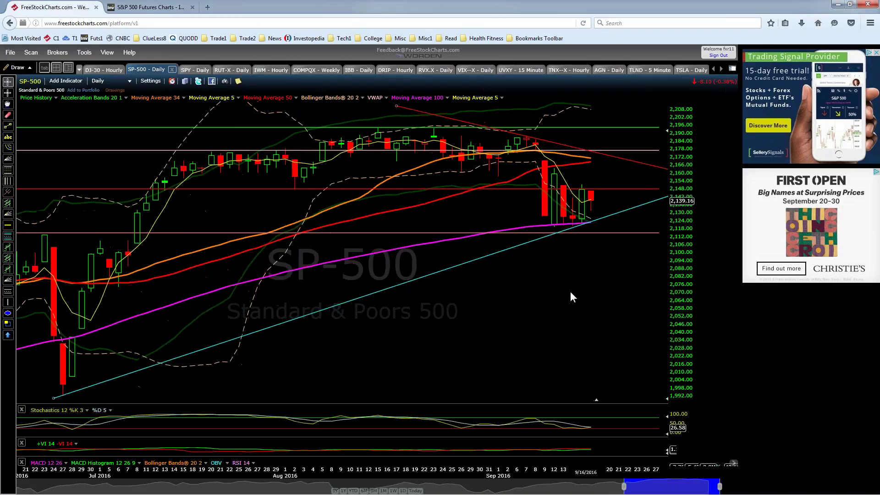
pyautogui.scroll(1, 571, 291)
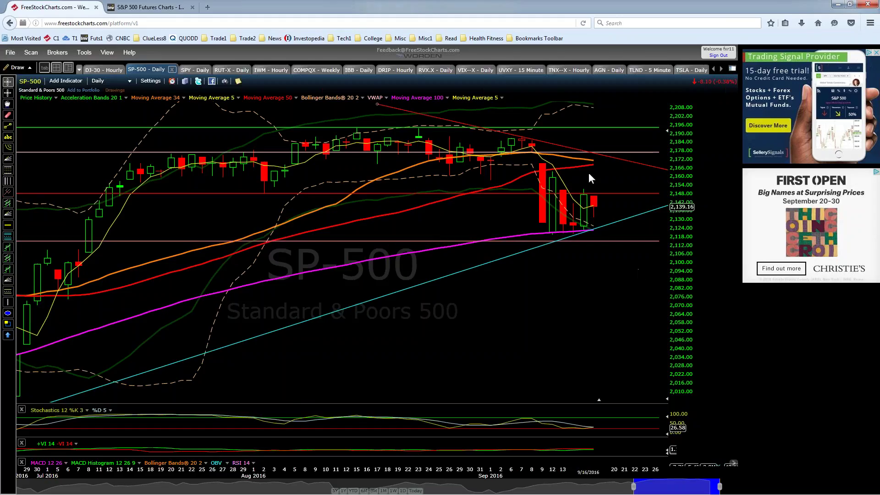
pyautogui.moveTo(588, 172); pyautogui.dragTo(592, 160)
pyautogui.scroll(-2, 595, 183)
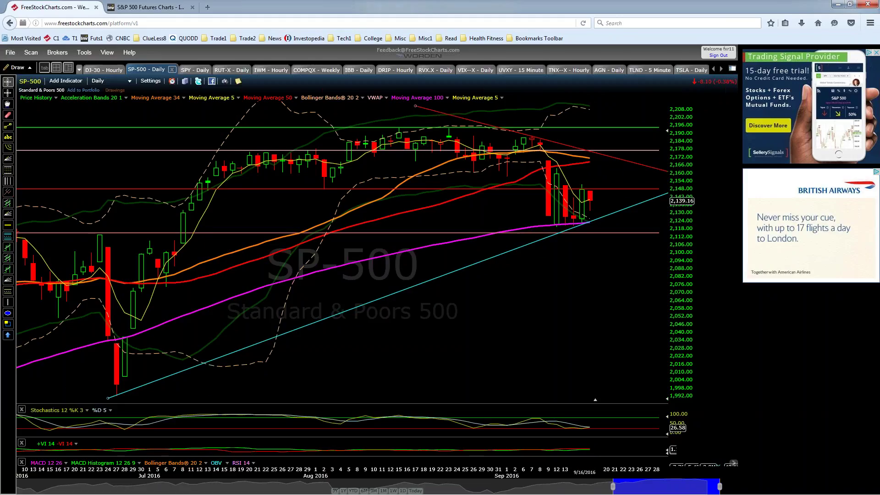
pyautogui.scroll(-2, 342, 252)
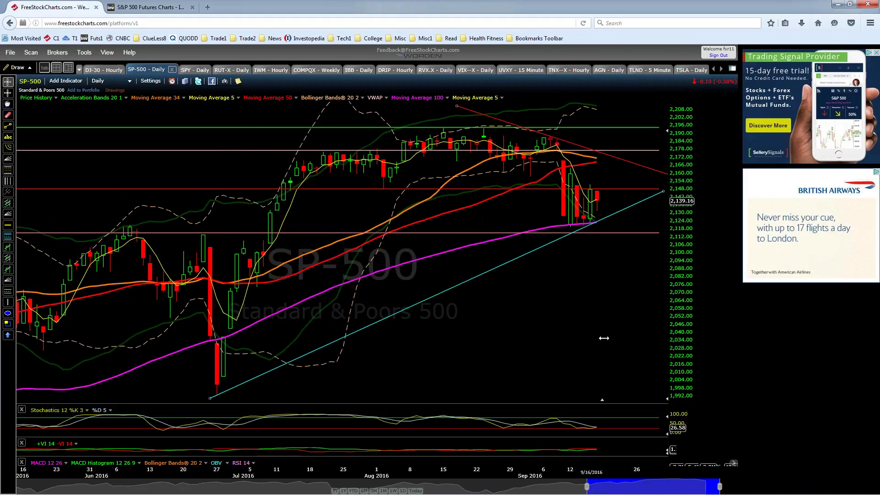
pyautogui.moveTo(600, 339); pyautogui.dragTo(535, 349)
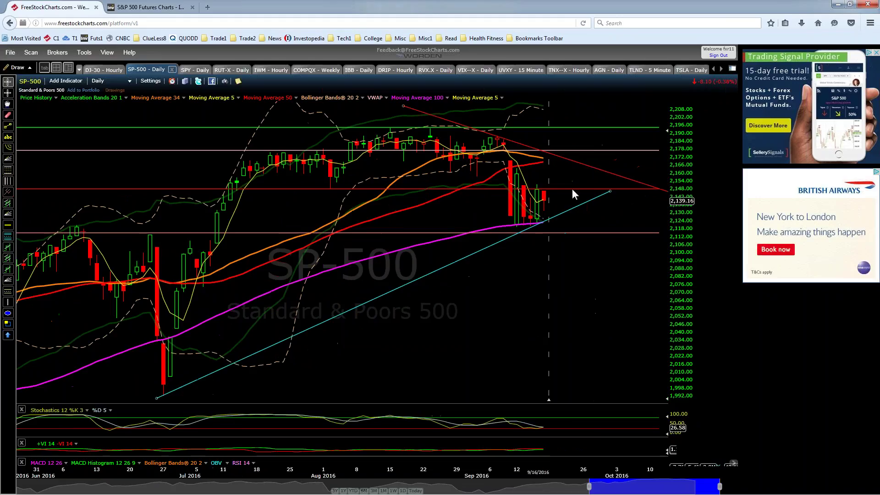
pyautogui.moveTo(585, 195); pyautogui.dragTo(640, 167)
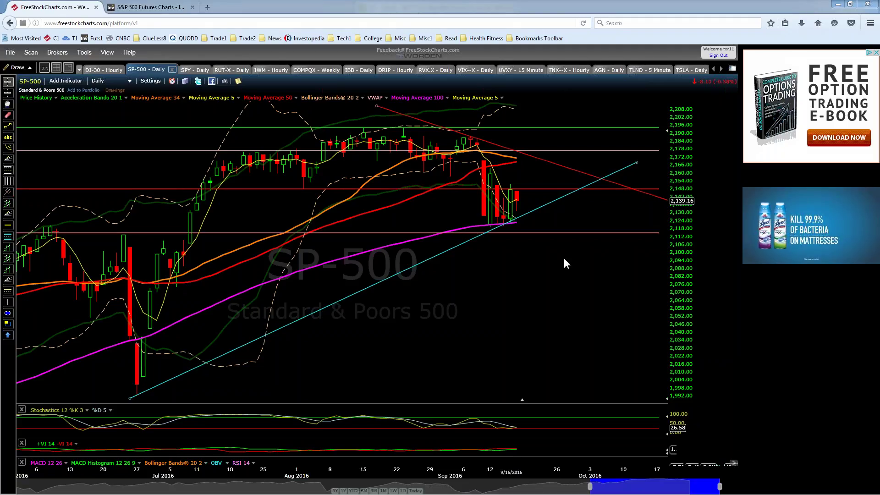
# Rezoom the time axis and compress the price scale so the chart fits.
pyautogui.scroll(-1, 565, 259)
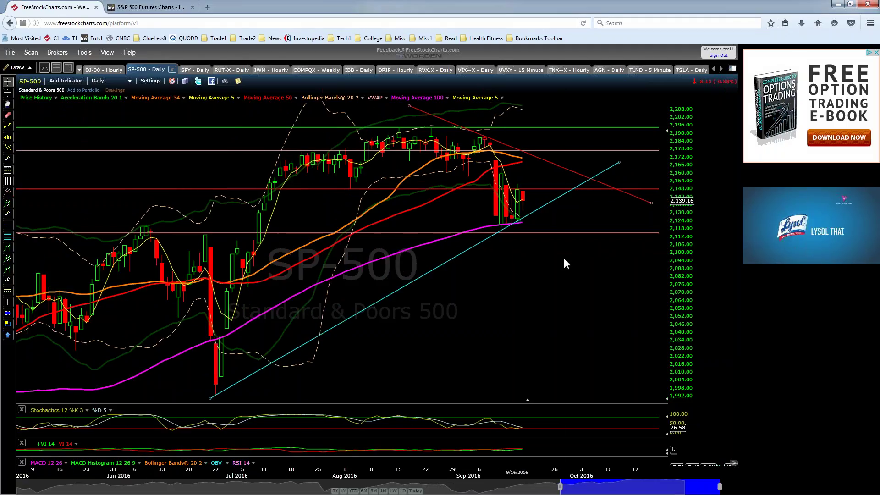
pyautogui.scroll(-1, 564, 259)
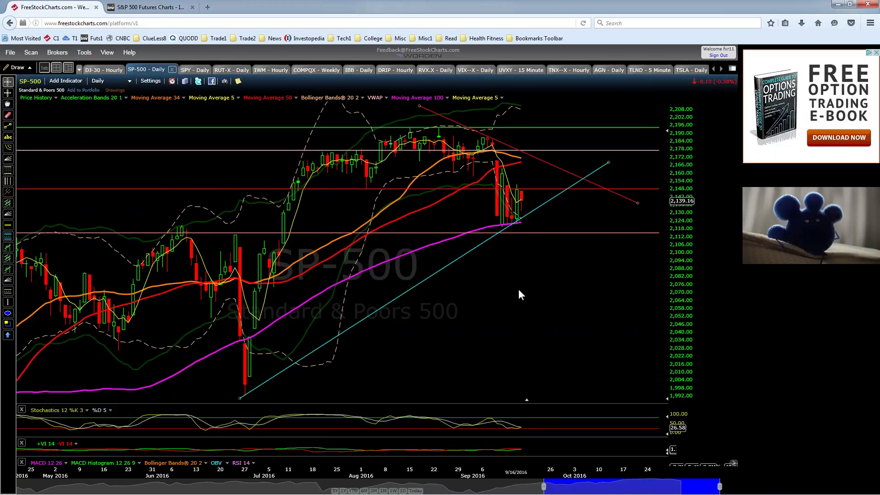
pyautogui.scroll(-2, 519, 290)
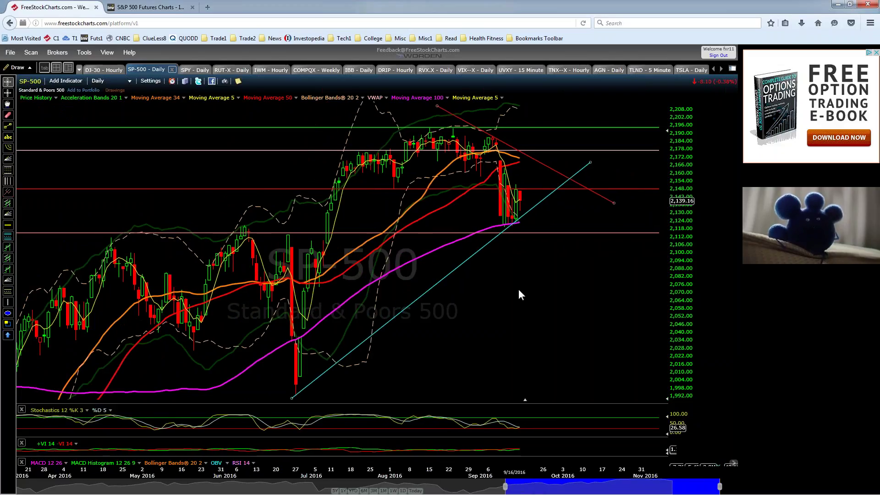
pyautogui.scroll(1, 519, 291)
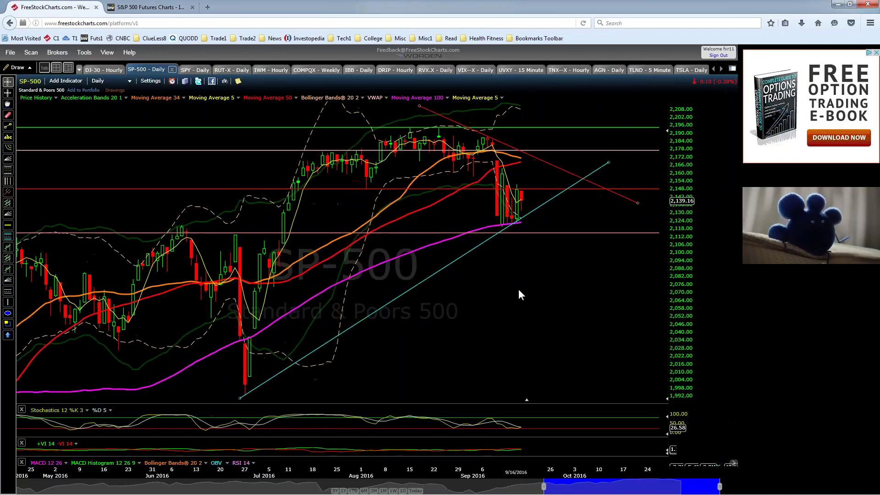
pyautogui.scroll(2, 518, 288)
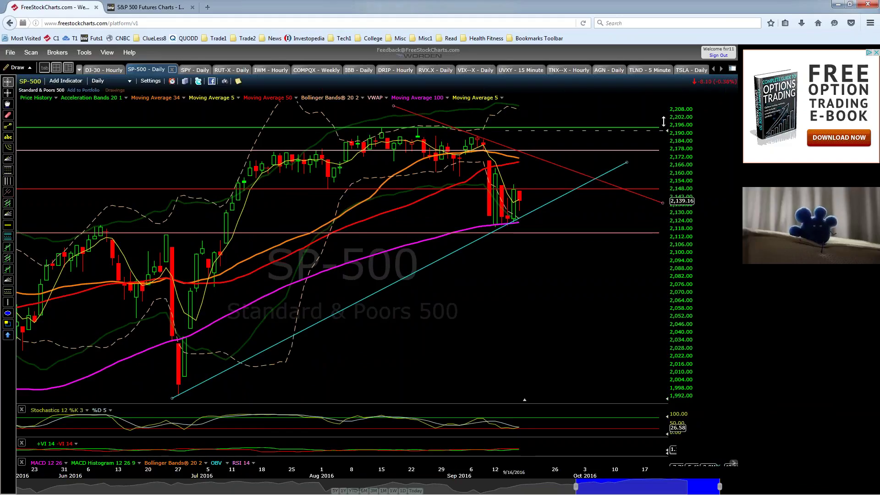
pyautogui.moveTo(664, 130); pyautogui.dragTo(665, 122)
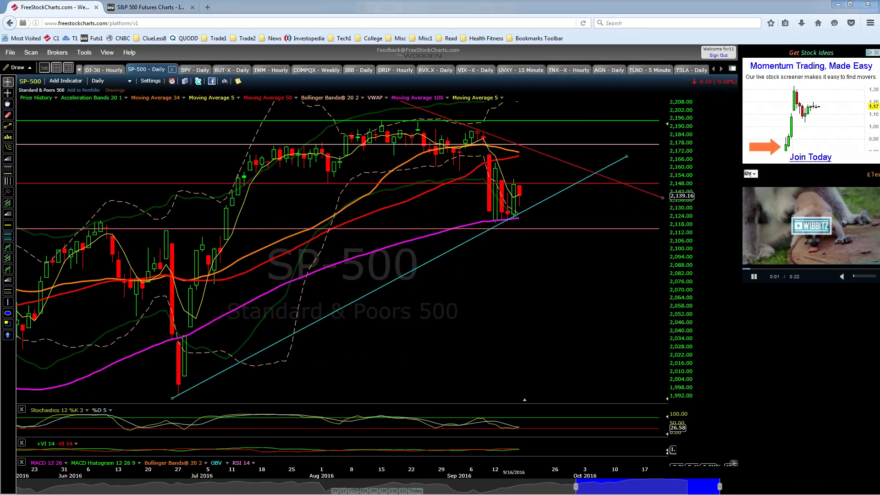
# Sketch a purple projection curve by the moving averages and a magenta arc around the late-June low.
pyautogui.moveTo(522, 148); pyautogui.dragTo(533, 161)
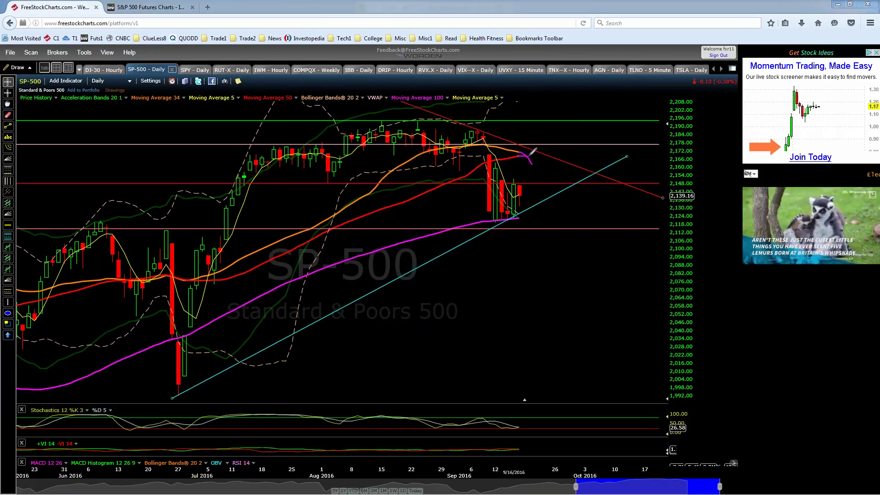
pyautogui.moveTo(531, 151); pyautogui.dragTo(541, 154)
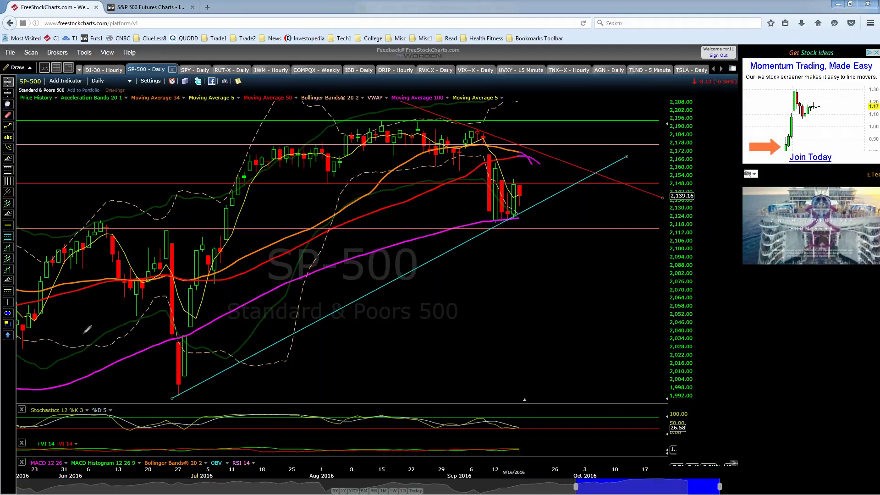
pyautogui.moveTo(160, 296)
pyautogui.mouseDown()
pyautogui.moveTo(165, 356)
pyautogui.moveTo(181, 396)
pyautogui.moveTo(197, 379)
pyautogui.mouseUp()
pyautogui.moveTo(209, 348); pyautogui.dragTo(209, 338)
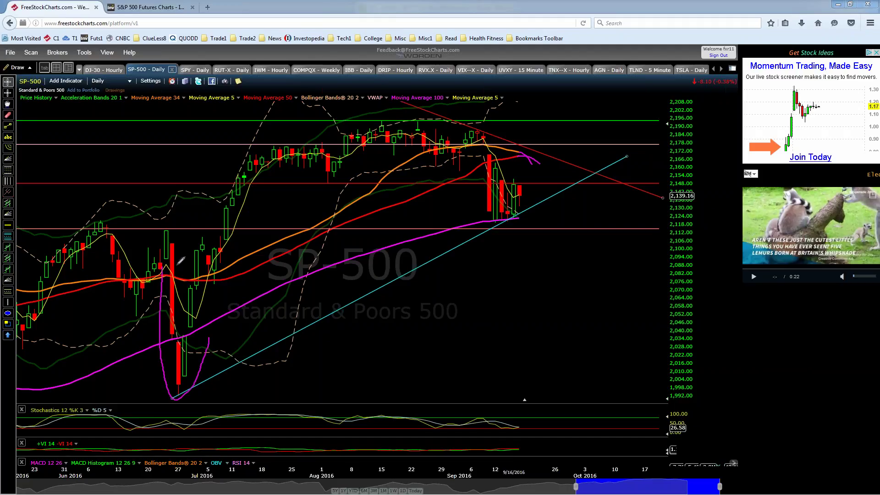
pyautogui.moveTo(177, 265)
pyautogui.mouseDown()
pyautogui.moveTo(161, 278)
pyautogui.moveTo(164, 293)
pyautogui.moveTo(198, 279)
pyautogui.moveTo(174, 264)
pyautogui.mouseUp()
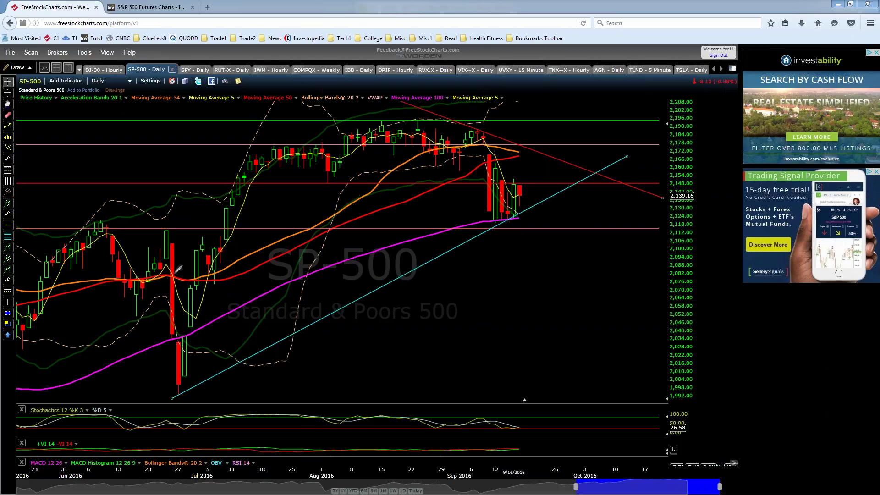
# Draw magenta strokes through the late-June low and a small circle at the moving-average crossover.
pyautogui.moveTo(175, 272); pyautogui.dragTo(193, 287)
pyautogui.moveTo(168, 360)
pyautogui.mouseDown()
pyautogui.moveTo(180, 392)
pyautogui.moveTo(198, 316)
pyautogui.mouseUp()
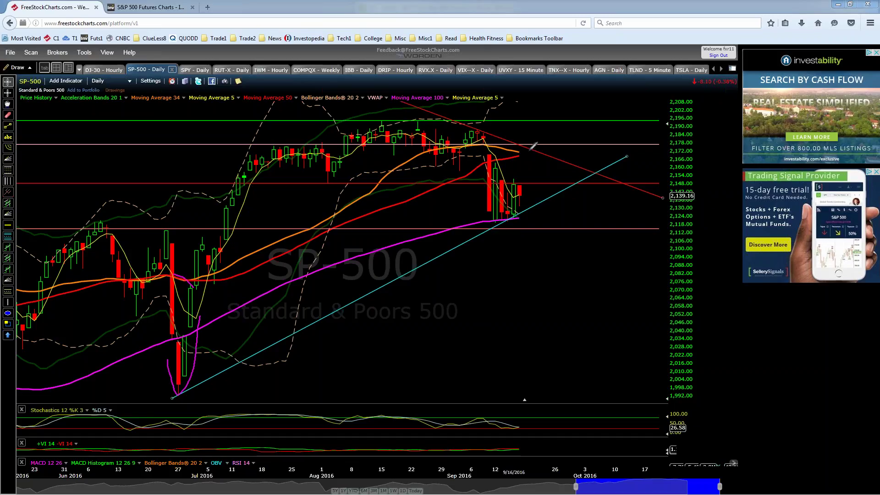
pyautogui.moveTo(523, 152)
pyautogui.mouseDown()
pyautogui.moveTo(527, 162)
pyautogui.moveTo(523, 152)
pyautogui.mouseUp()
# Enlarge the Stochastics pane, sketch arcs under the September and June lows, then clear them.
pyautogui.moveTo(630, 402); pyautogui.dragTo(629, 320)
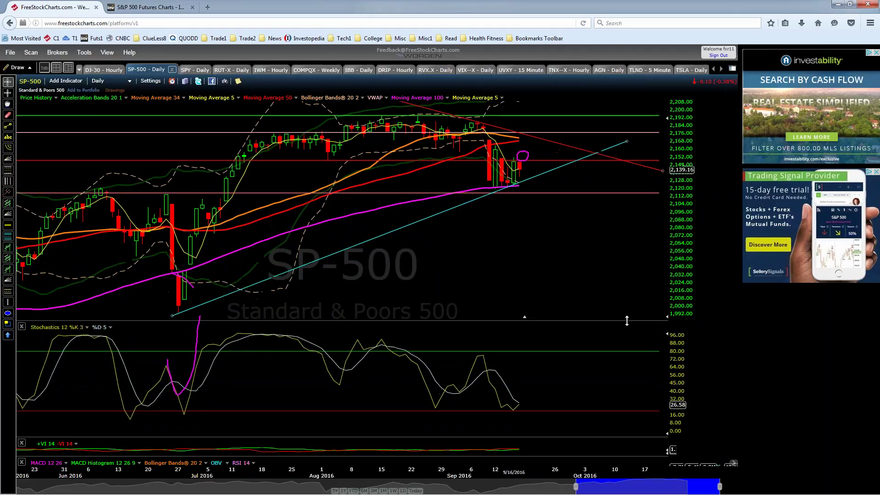
pyautogui.scroll(-2, 630, 320)
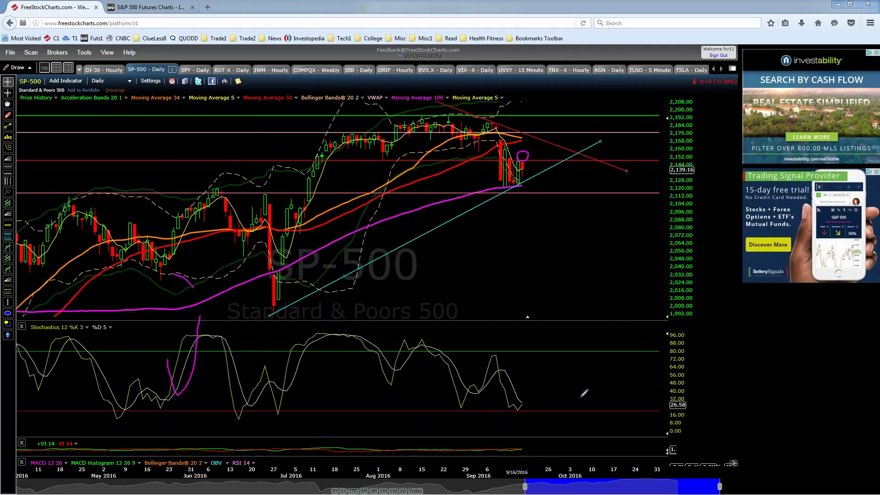
pyautogui.moveTo(439, 408)
pyautogui.mouseDown()
pyautogui.moveTo(480, 426)
pyautogui.moveTo(537, 403)
pyautogui.mouseUp()
pyautogui.moveTo(231, 415); pyautogui.dragTo(289, 412)
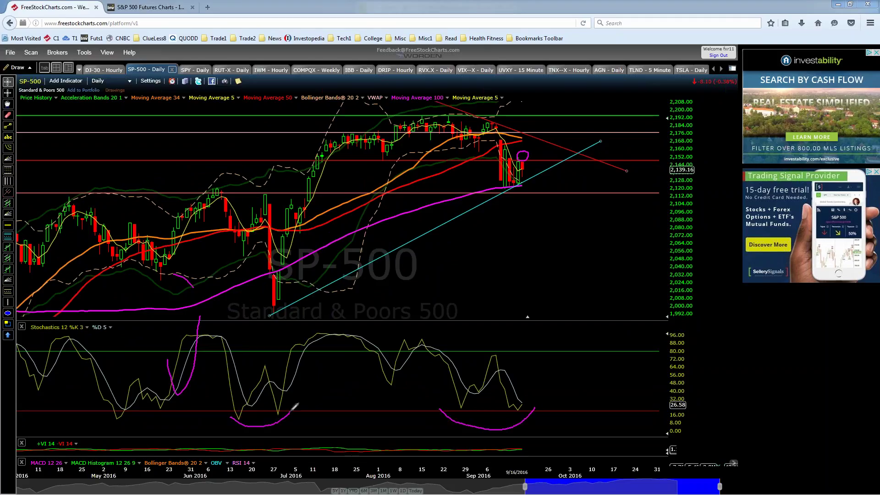
pyautogui.press('Escape')
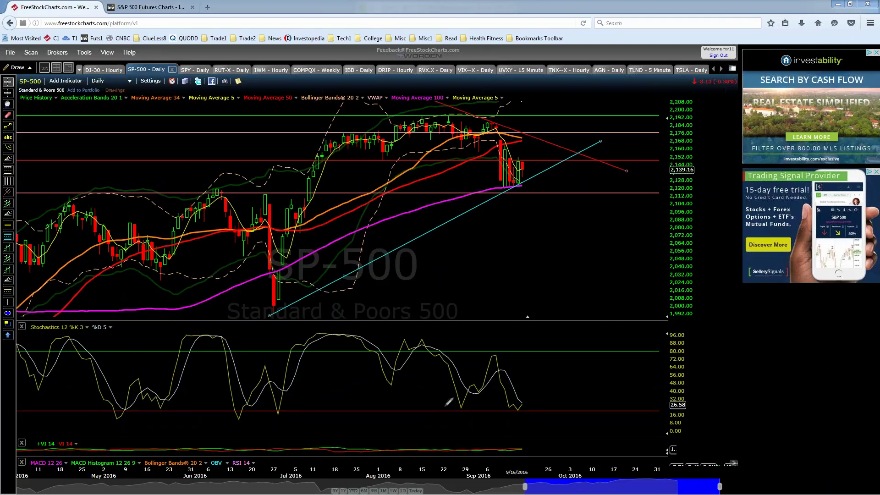
# Redraw arcs under the September, June and May lows, circle the crossover, and enlarge the VI pane.
pyautogui.moveTo(459, 415); pyautogui.dragTo(518, 405)
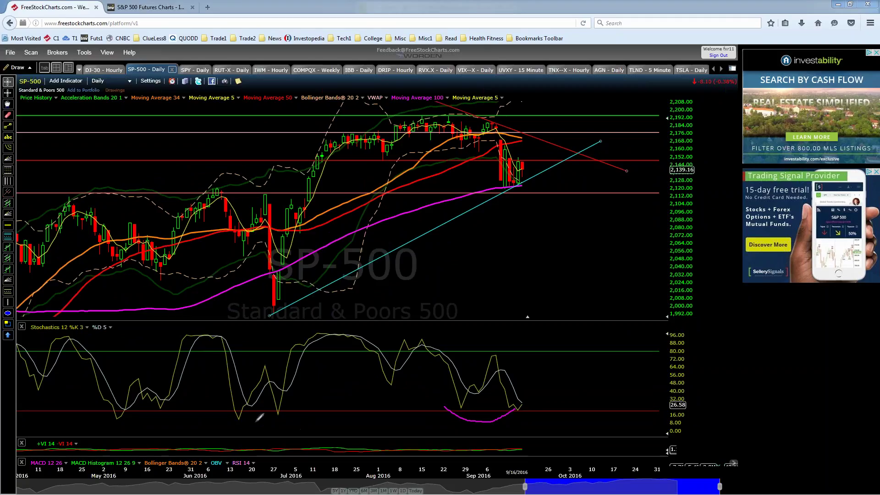
pyautogui.moveTo(233, 415); pyautogui.dragTo(280, 414)
pyautogui.moveTo(105, 415); pyautogui.dragTo(170, 408)
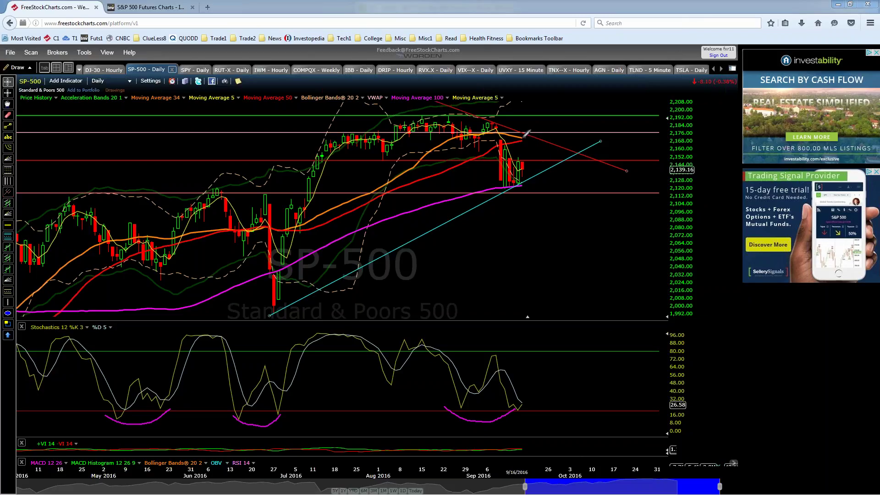
pyautogui.moveTo(531, 138)
pyautogui.mouseDown()
pyautogui.moveTo(523, 142)
pyautogui.moveTo(532, 139)
pyautogui.mouseUp()
pyautogui.moveTo(642, 440); pyautogui.dragTo(642, 376)
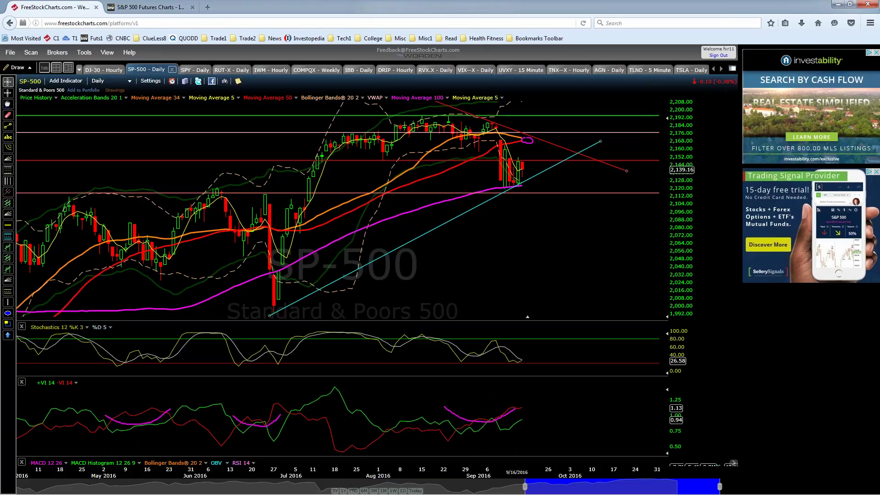
# Erase the magenta freehand marks and raise the divider to give the VI pane more height.
pyautogui.press('Escape')
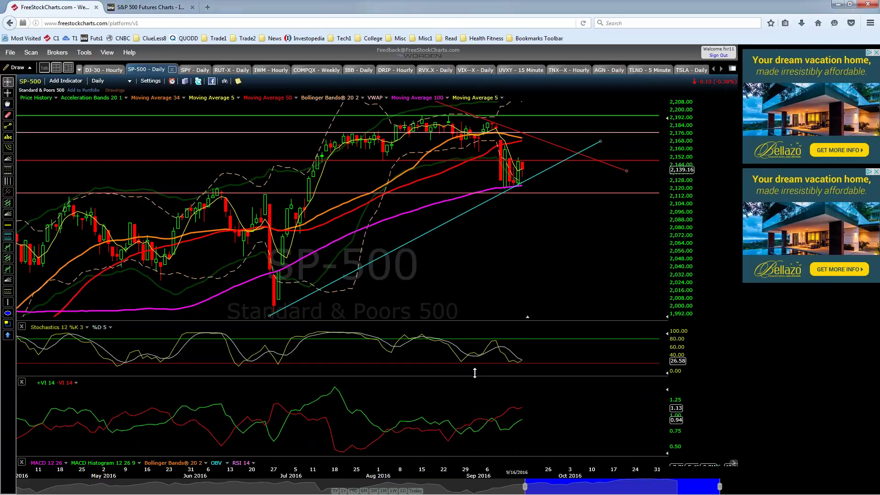
pyautogui.moveTo(475, 375); pyautogui.dragTo(474, 348)
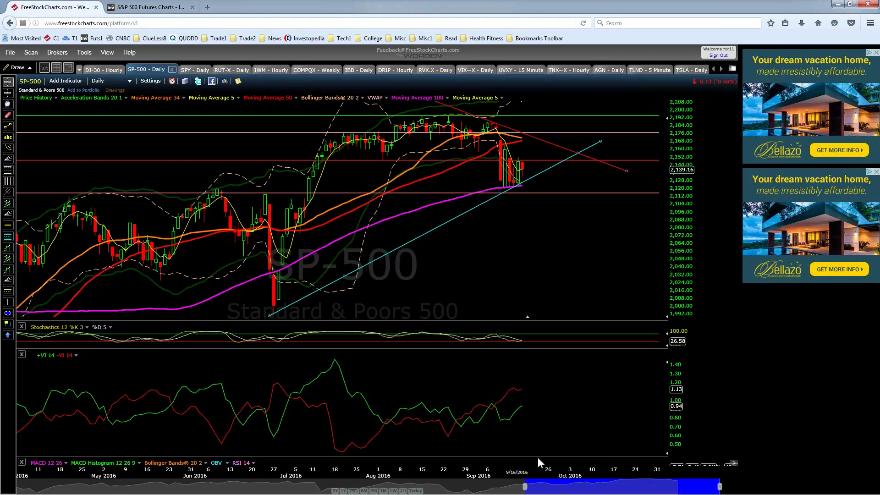
pyautogui.moveTo(537, 458); pyautogui.dragTo(564, 260)
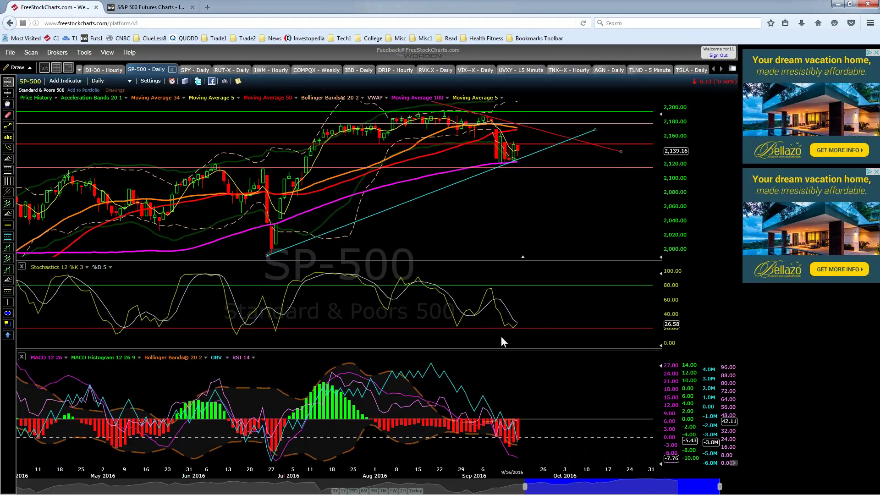
pyautogui.moveTo(502, 349); pyautogui.dragTo(534, 263)
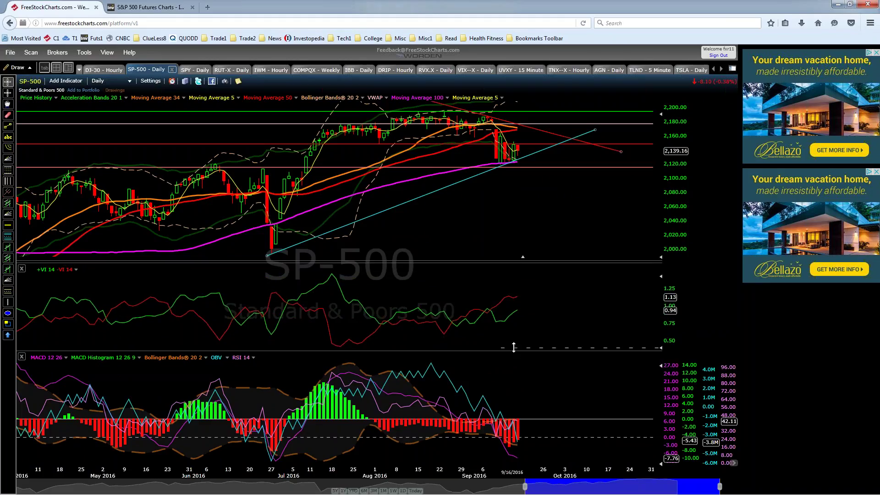
pyautogui.moveTo(515, 350); pyautogui.dragTo(516, 255)
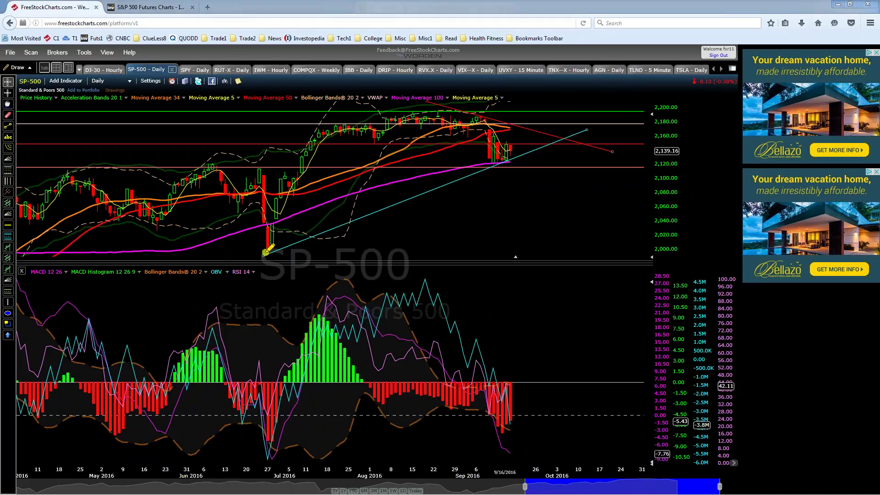
pyautogui.click(268, 442)
pyautogui.click(501, 437)
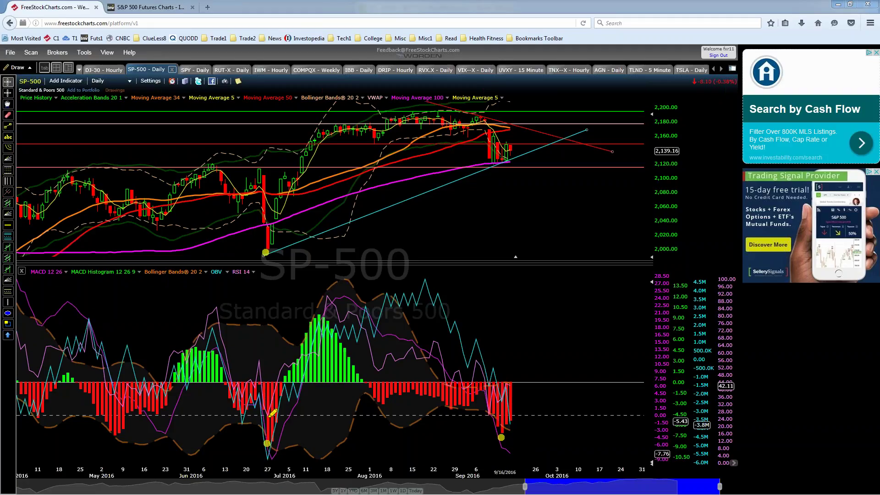
pyautogui.moveTo(269, 417)
pyautogui.mouseDown()
pyautogui.moveTo(579, 423)
pyautogui.moveTo(635, 414)
pyautogui.mouseUp()
pyautogui.click(492, 417)
pyautogui.click(511, 383)
pyautogui.moveTo(458, 284)
pyautogui.mouseDown()
pyautogui.moveTo(500, 329)
pyautogui.moveTo(528, 419)
pyautogui.mouseUp()
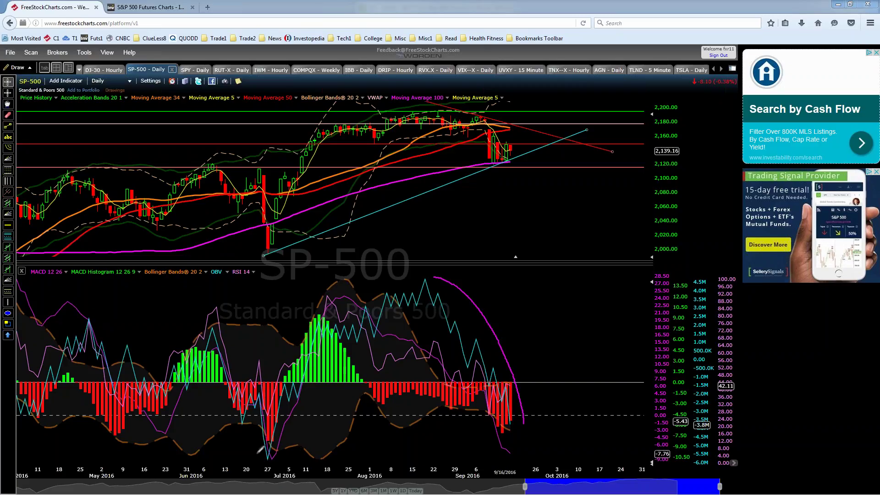
pyautogui.moveTo(257, 454)
pyautogui.mouseDown()
pyautogui.moveTo(270, 465)
pyautogui.moveTo(277, 455)
pyautogui.mouseUp()
pyautogui.moveTo(262, 249); pyautogui.dragTo(275, 249)
pyautogui.moveTo(513, 424); pyautogui.dragTo(525, 406)
pyautogui.moveTo(513, 424); pyautogui.dragTo(537, 364)
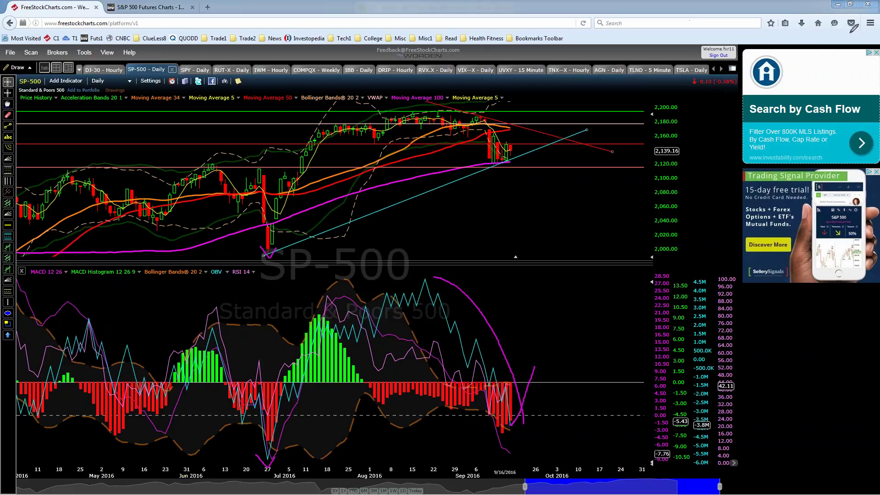
pyautogui.press('Delete')
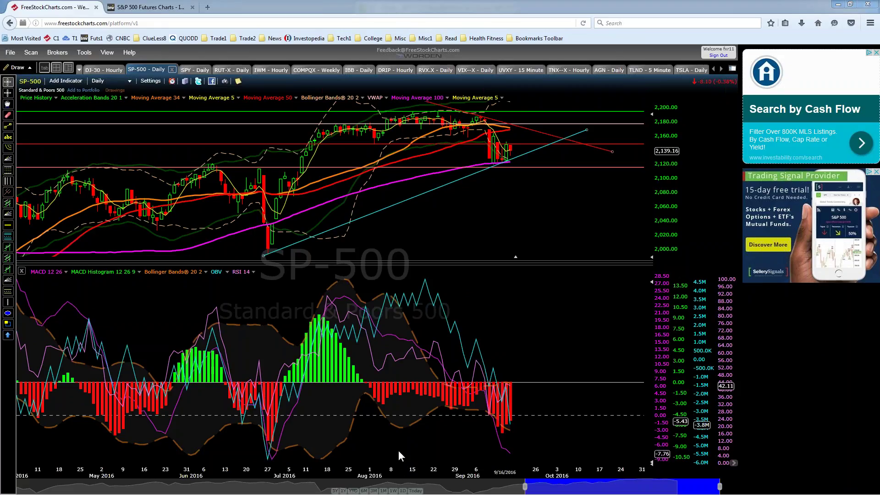
# Resize the panes so the S&P 500 price pane sits over thin Stochastics and Vortex strips.
pyautogui.moveTo(503, 268); pyautogui.dragTo(502, 372)
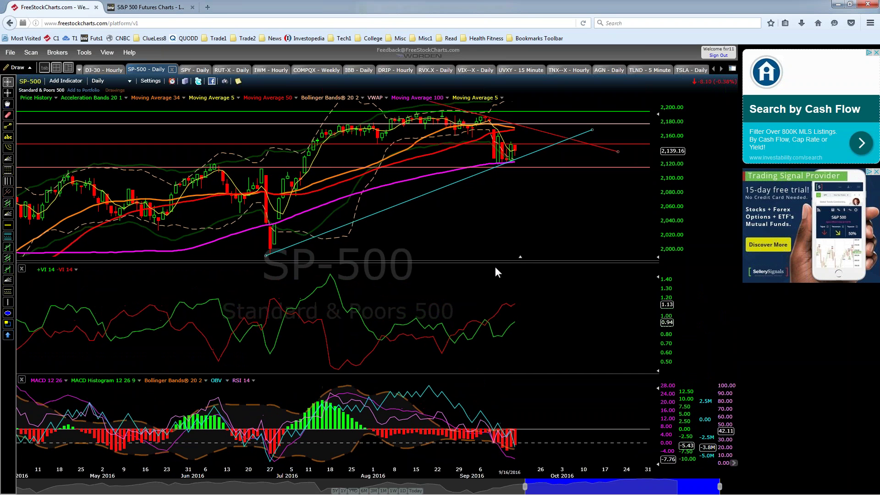
pyautogui.moveTo(495, 267); pyautogui.dragTo(494, 366)
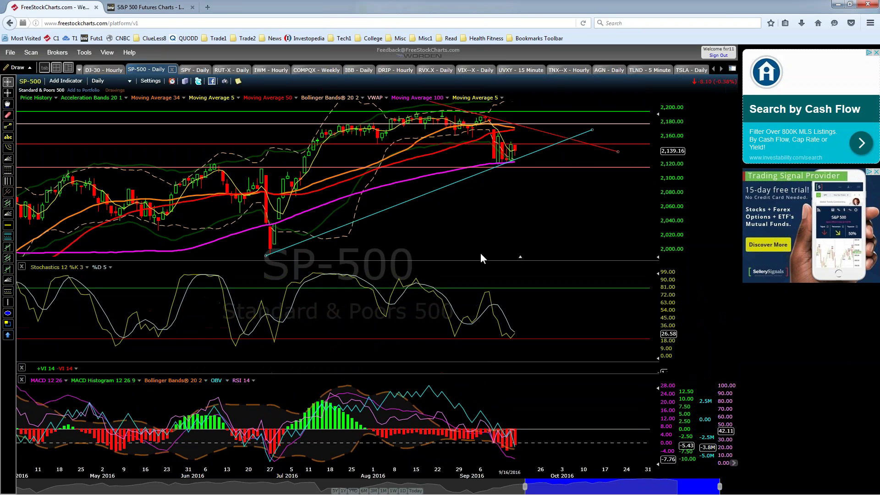
pyautogui.moveTo(480, 260); pyautogui.dragTo(477, 347)
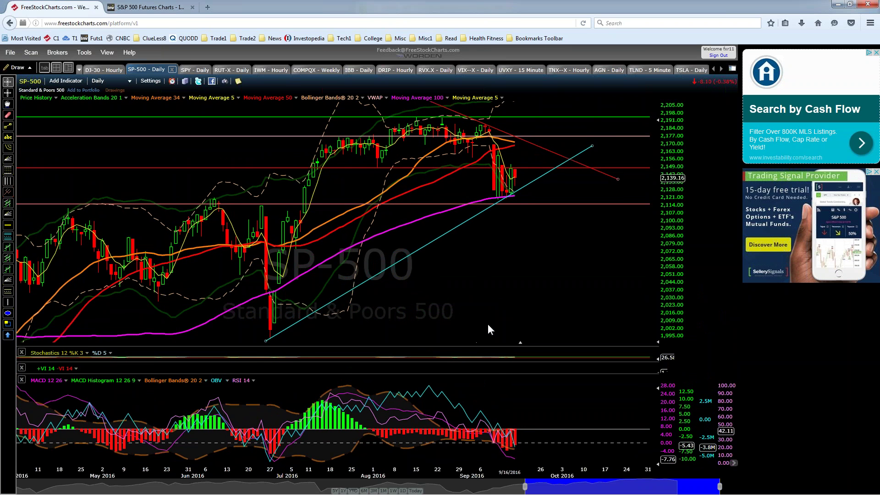
# Extend the cyan trendline further down-left, then minimize the browser to reach thinkorswim.
pyautogui.scroll(-2, 487, 324)
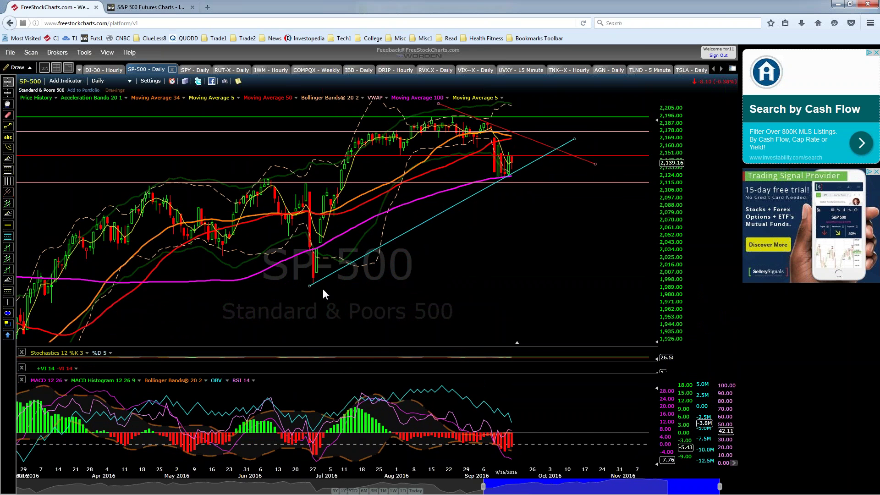
pyautogui.moveTo(310, 285); pyautogui.dragTo(264, 314)
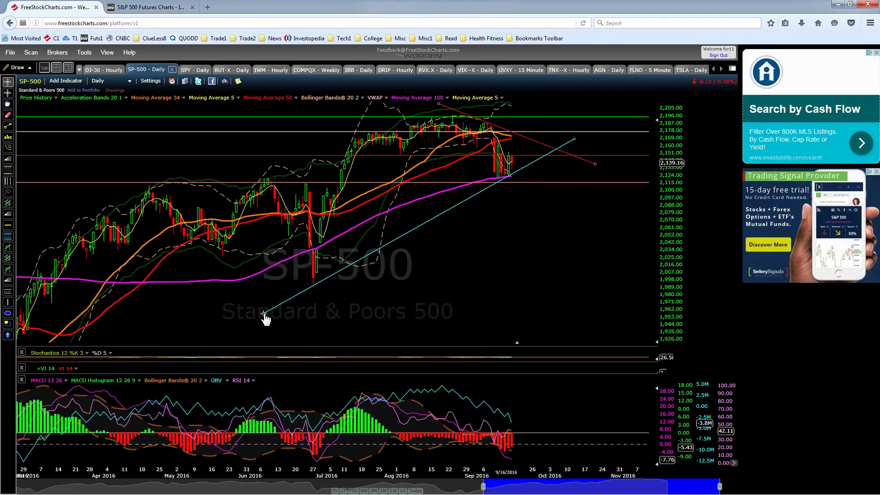
pyautogui.scroll(1, 471, 307)
pyautogui.scroll(1, 471, 313)
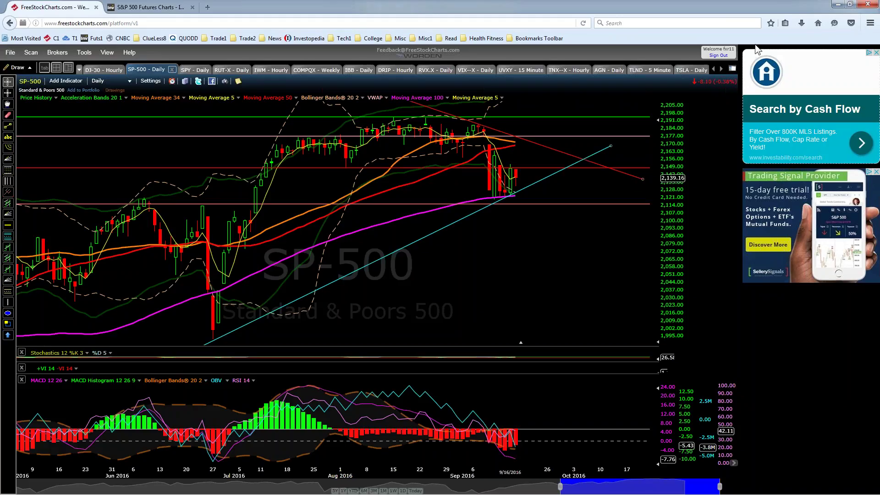
pyautogui.click(853, 5)
# Bring thinkorswim to full screen and make the /ES price pane taller.
pyautogui.click(755, 14)
pyautogui.doubleClick(744, 7)
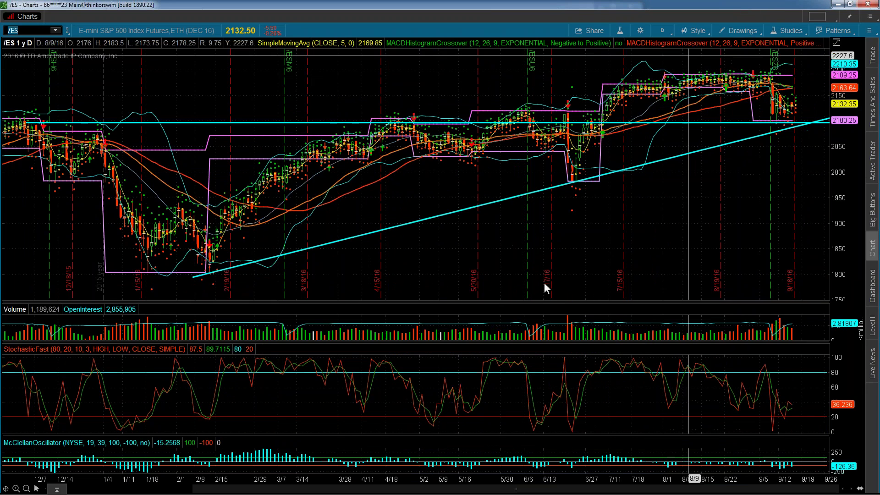
pyautogui.moveTo(549, 303); pyautogui.dragTo(546, 330)
pyautogui.moveTo(546, 446); pyautogui.dragTo(546, 447)
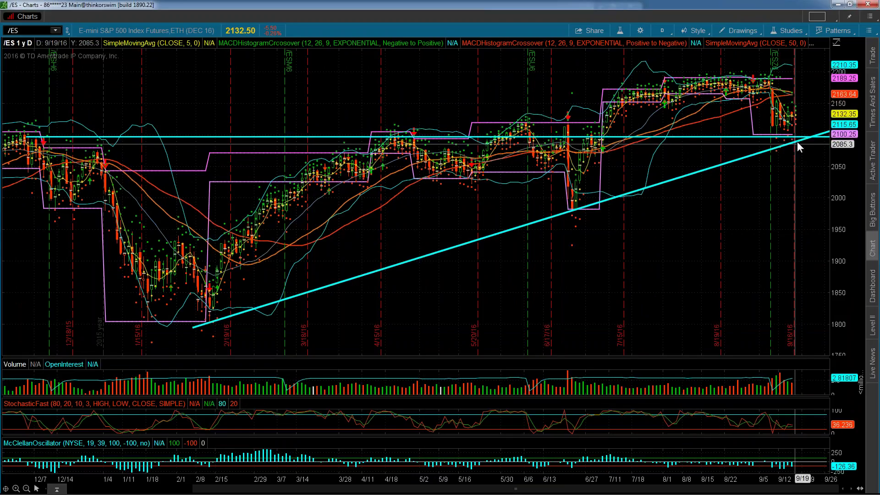
# Zoom the chart to 5/5/16 through 9/29/16 and stretch the price scale to about 1940–2200.
pyautogui.moveTo(798, 141)
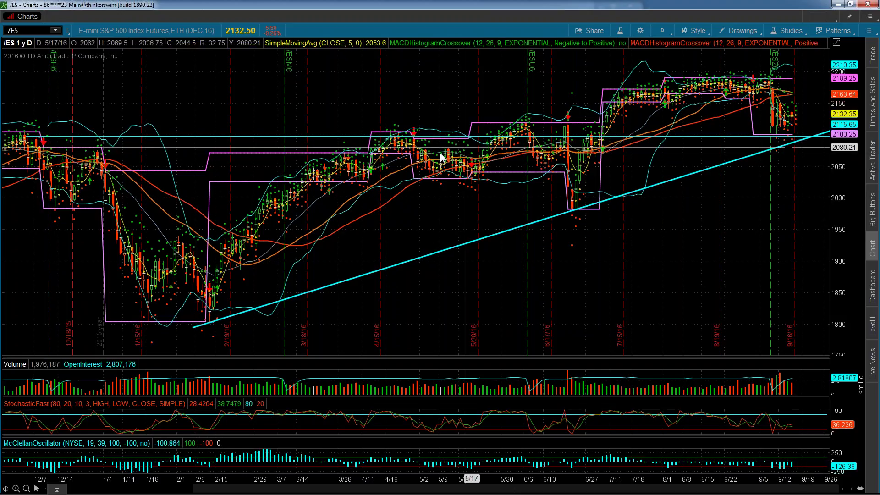
pyautogui.moveTo(434, 156); pyautogui.dragTo(839, 155)
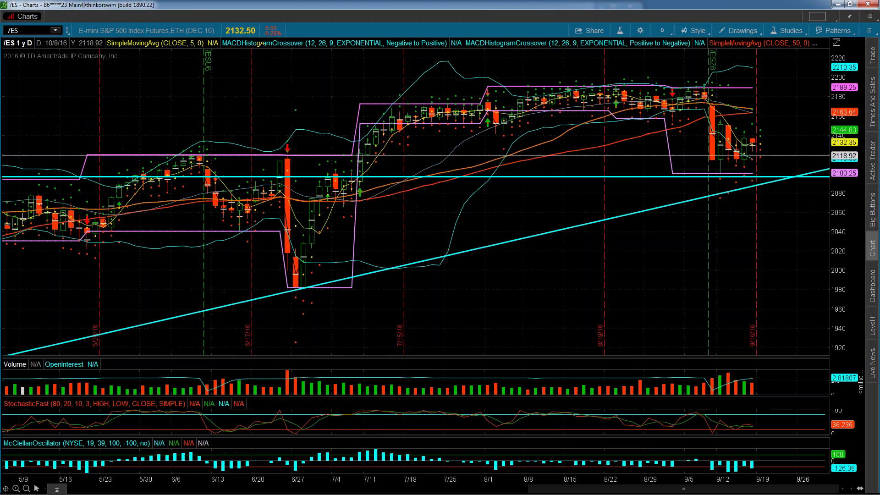
pyautogui.moveTo(859, 121); pyautogui.dragTo(859, 111)
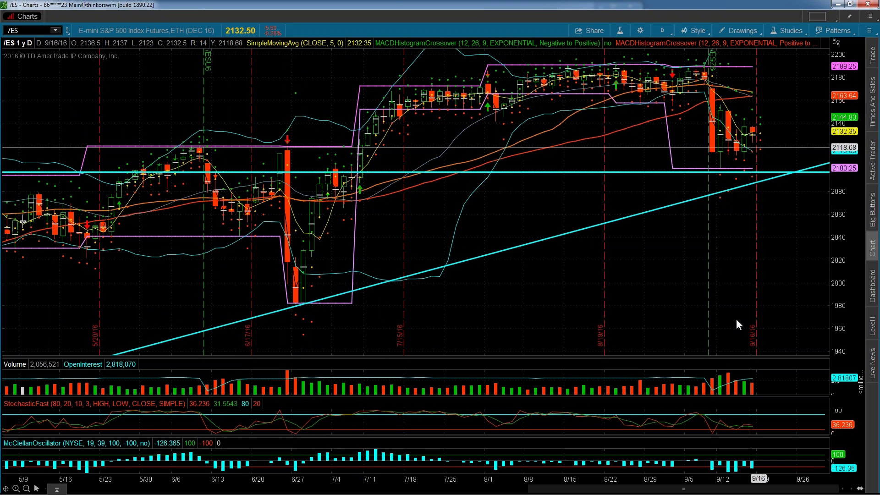
# Enlarge the volume pane and then the StochasticFast pane.
pyautogui.moveTo(740, 358); pyautogui.dragTo(739, 316)
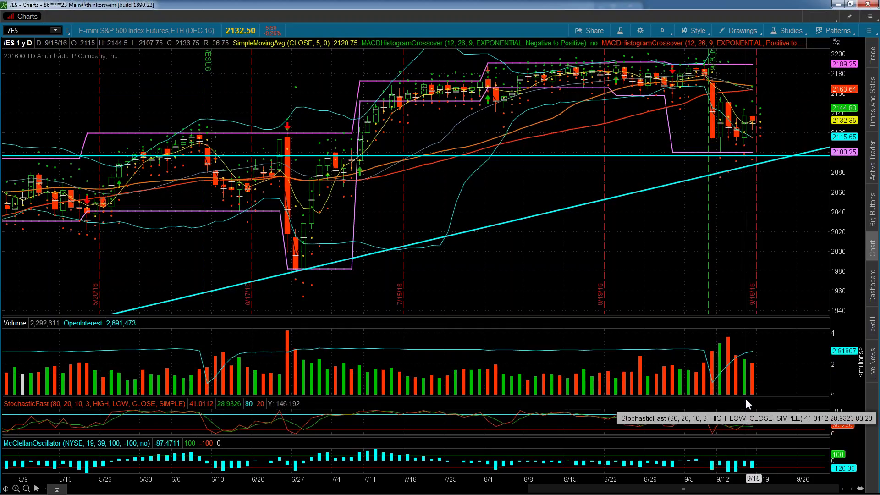
pyautogui.moveTo(747, 397); pyautogui.dragTo(743, 340)
pyautogui.moveTo(743, 303); pyautogui.dragTo(743, 284)
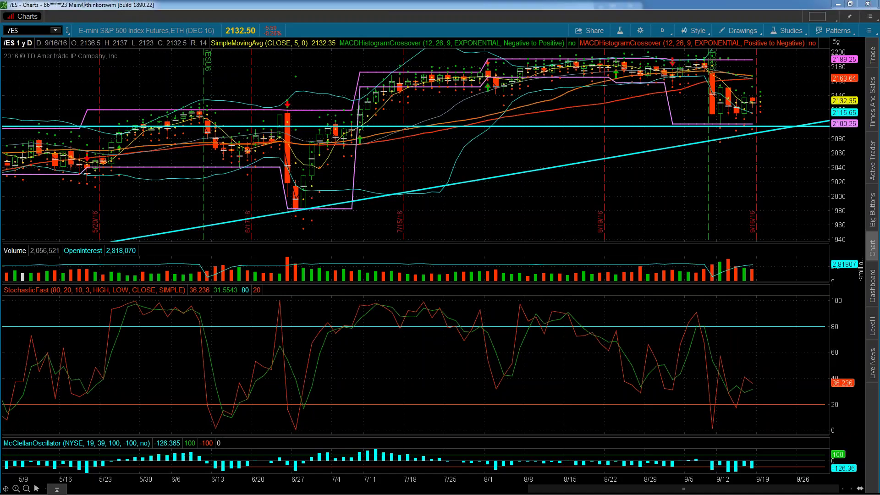
# Mark the 6/27 and 9/12 StochasticFast lows with yellow dots, sketch a magenta zig-zag, and enlarge volume.
pyautogui.click(296, 431)
pyautogui.click(713, 431)
pyautogui.moveTo(756, 389)
pyautogui.mouseDown()
pyautogui.moveTo(764, 403)
pyautogui.moveTo(783, 393)
pyautogui.mouseUp()
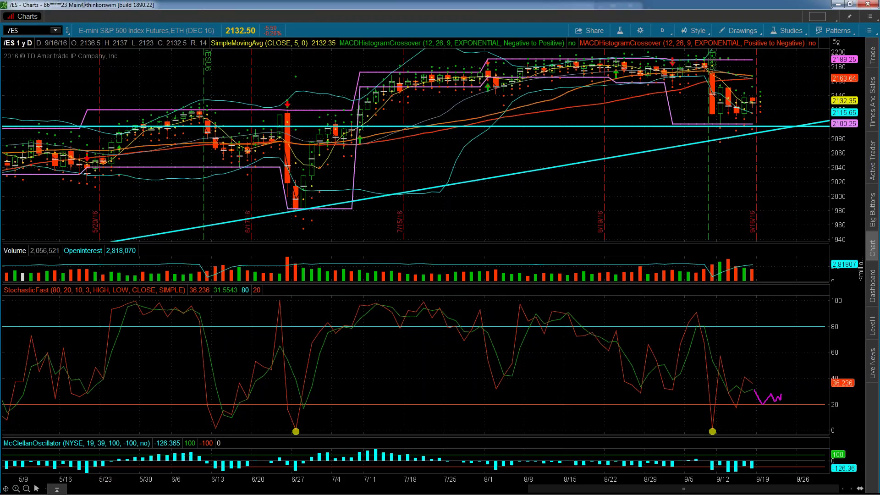
pyautogui.moveTo(690, 295); pyautogui.dragTo(696, 410)
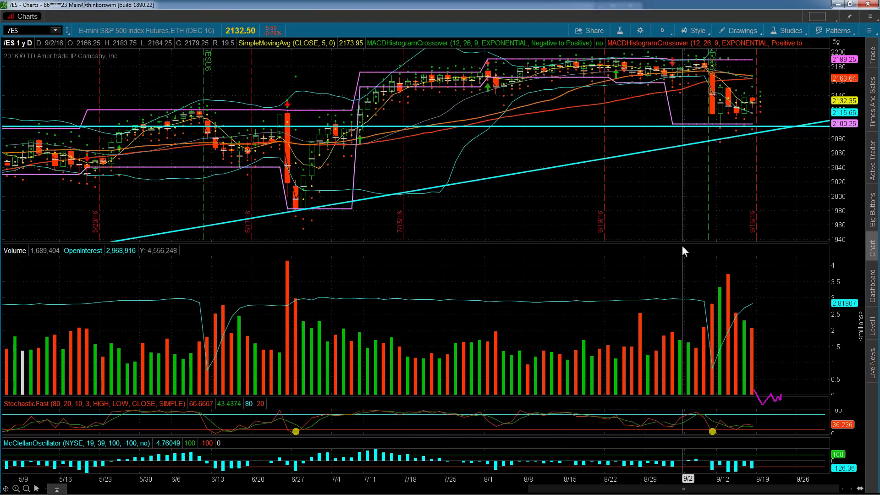
# Shrink the volume pane back to a strip and maximize the StochasticFast panel.
pyautogui.moveTo(684, 244); pyautogui.dragTo(691, 378)
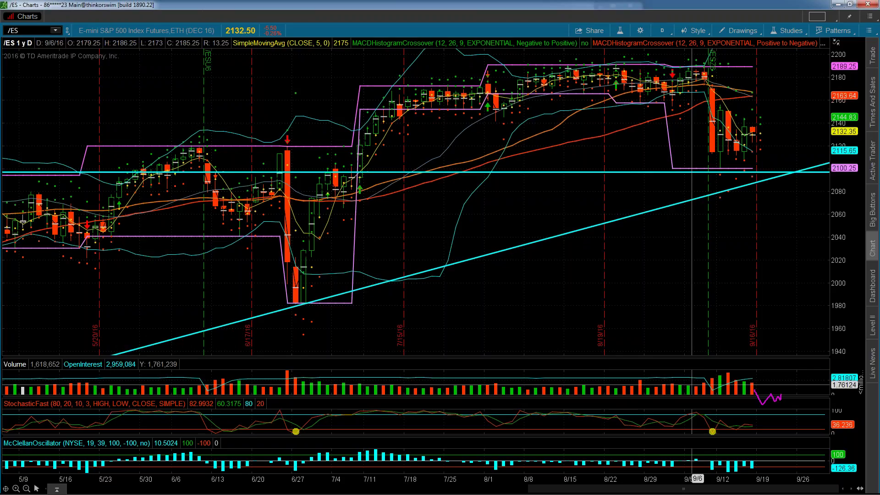
pyautogui.doubleClick(673, 398)
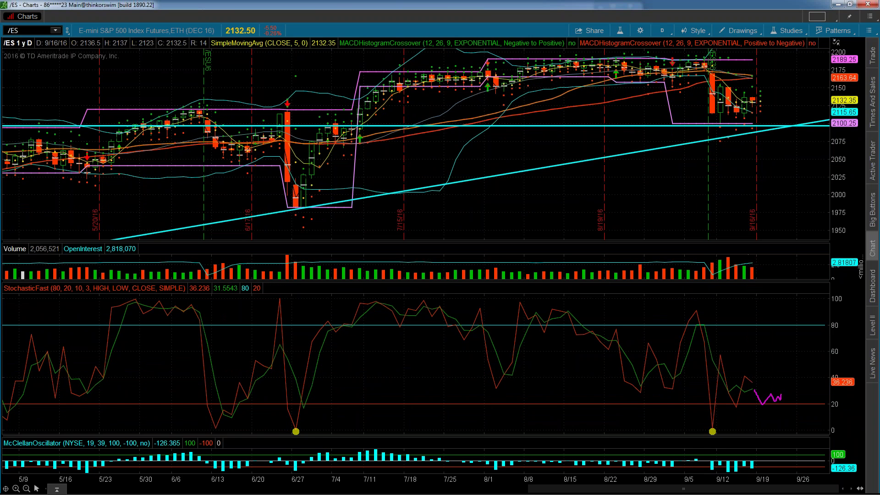
# Raise the Stochastic/McClellan divider so the McClellan Oscillator fills most of the lower area.
pyautogui.moveTo(748, 433); pyautogui.dragTo(748, 287)
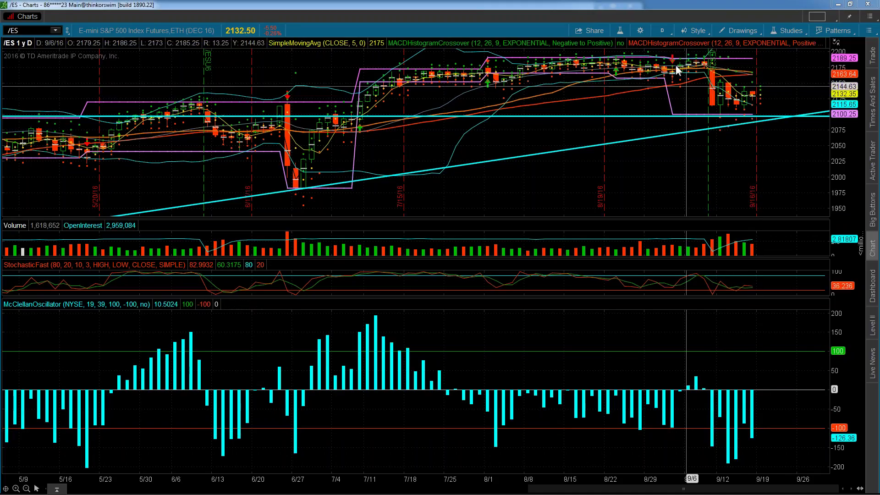
# Switch the /ES chart to the 20 D : 1h timeframe and enlarge the McClellan pane.
pyautogui.click(662, 29)
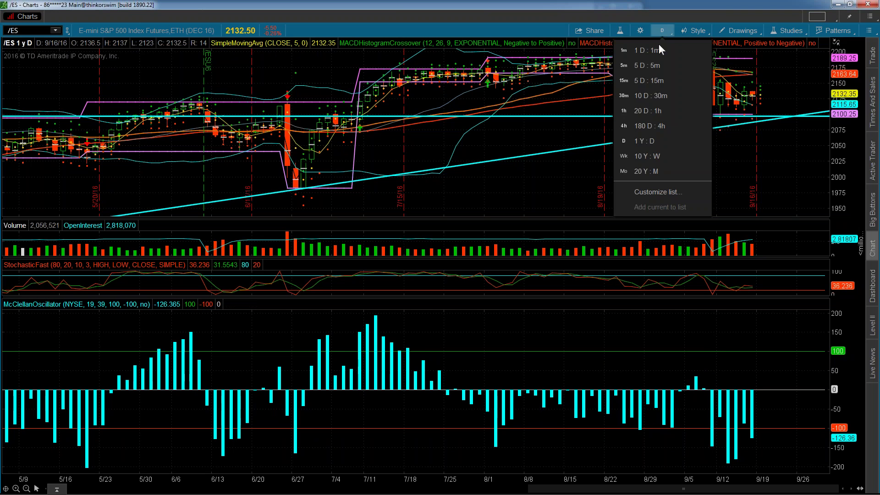
pyautogui.click(654, 111)
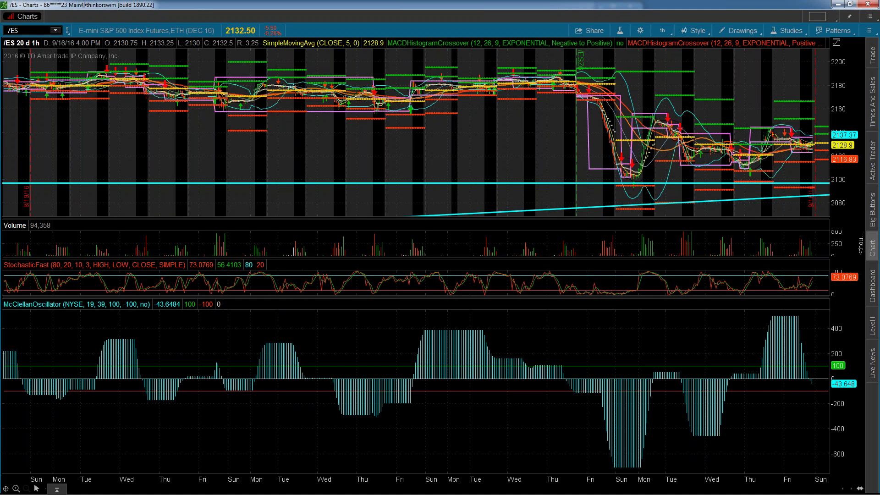
pyautogui.moveTo(662, 298); pyautogui.dragTo(665, 269)
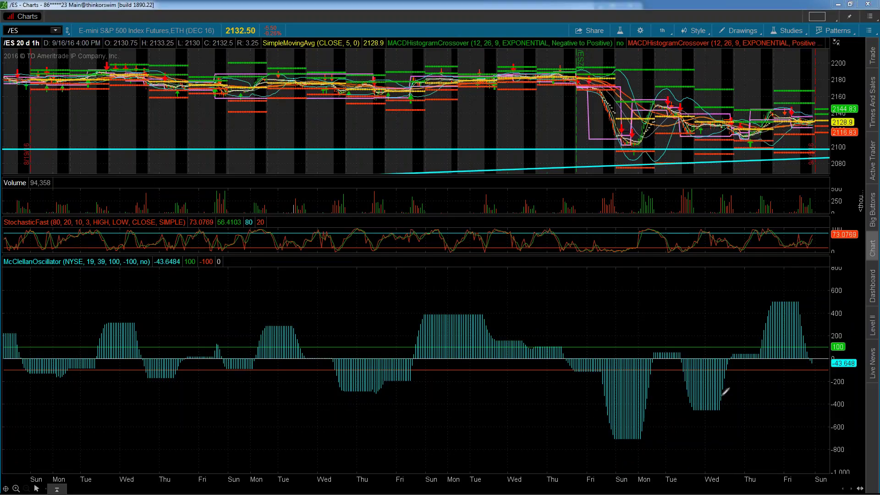
# Sketch magenta projection lines on StochasticFast, enlarge that pane over McClellan, then delete the lines.
pyautogui.moveTo(715, 414); pyautogui.dragTo(743, 350)
pyautogui.moveTo(759, 321); pyautogui.dragTo(766, 298)
pyautogui.moveTo(811, 371); pyautogui.dragTo(824, 418)
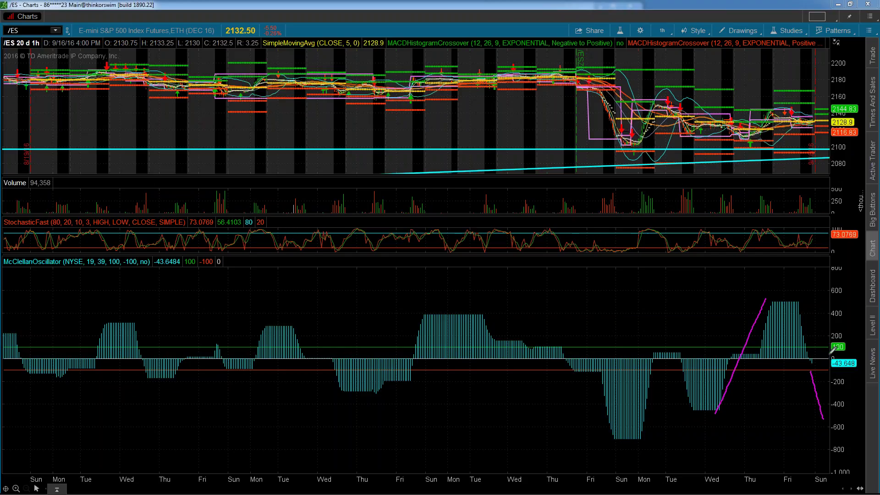
pyautogui.moveTo(828, 352); pyautogui.dragTo(828, 369)
pyautogui.moveTo(727, 255); pyautogui.dragTo(729, 492)
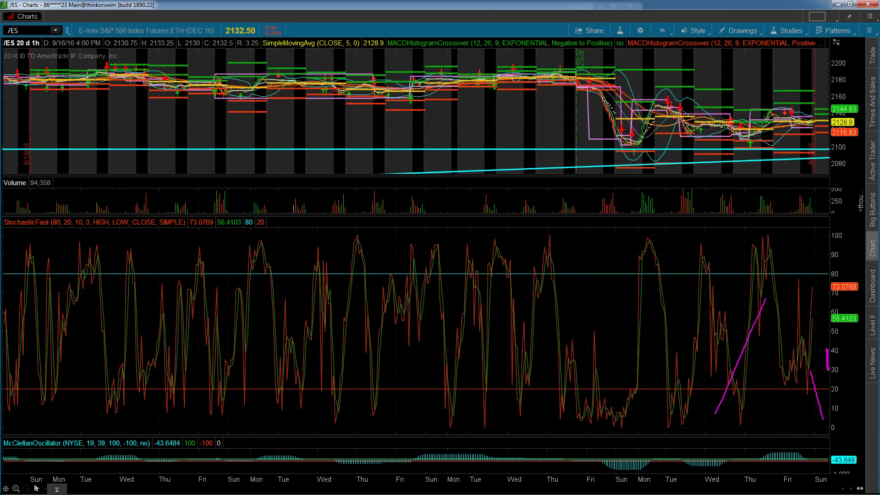
pyautogui.press('Delete')
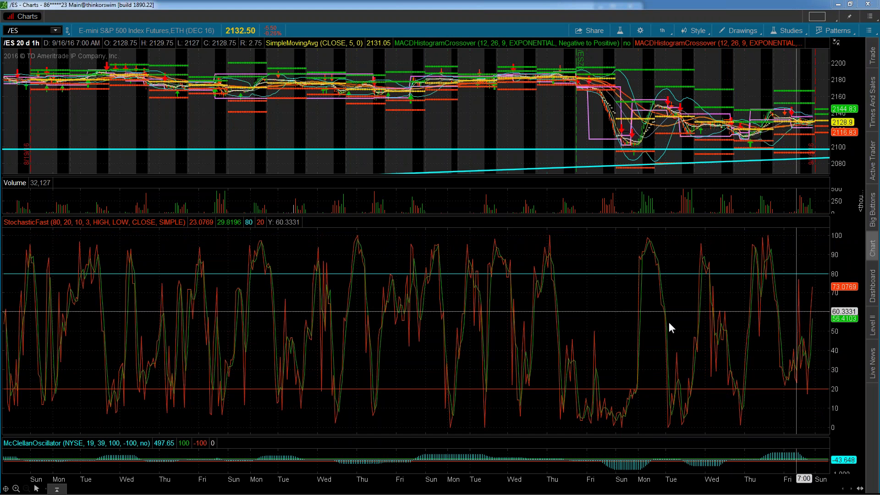
# Zoom the hourly /ES chart to last week's range, prior Friday through this Friday.
pyautogui.moveTo(669, 322); pyautogui.dragTo(560, 336)
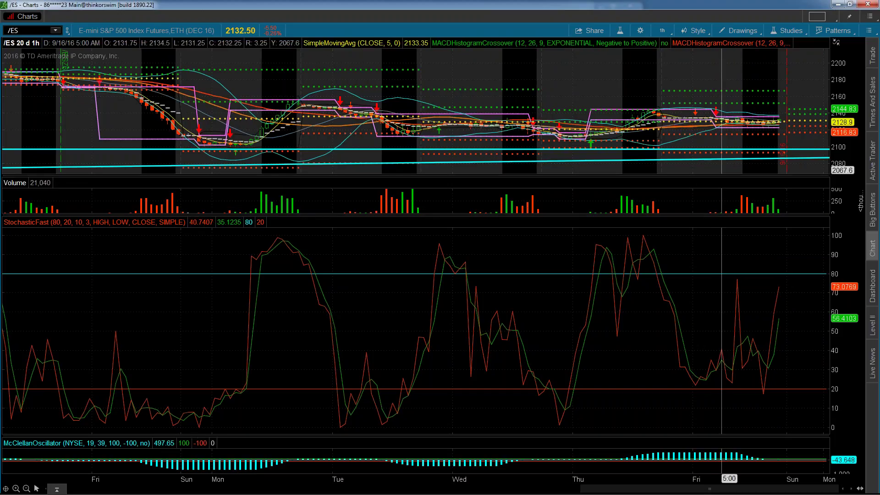
# Make the price pane taller and stretch its price scale to roughly 2100–2185.
pyautogui.moveTo(719, 176); pyautogui.dragTo(737, 449)
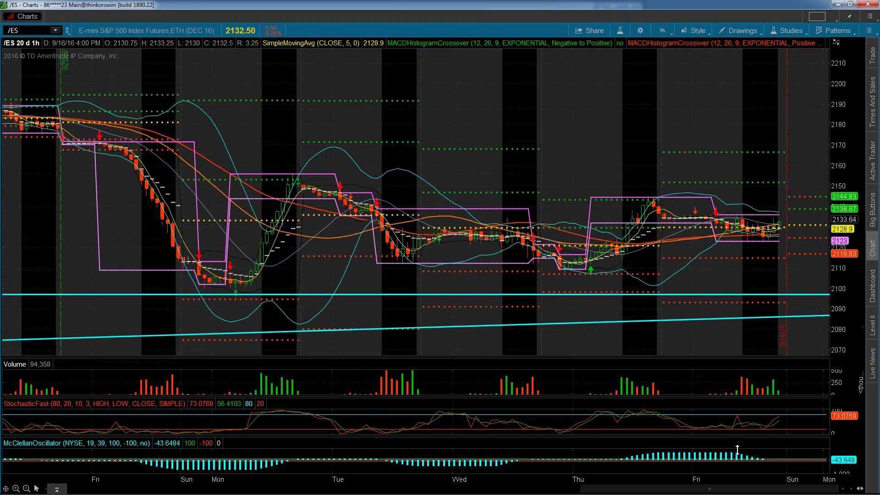
pyautogui.moveTo(855, 176); pyautogui.dragTo(852, 140)
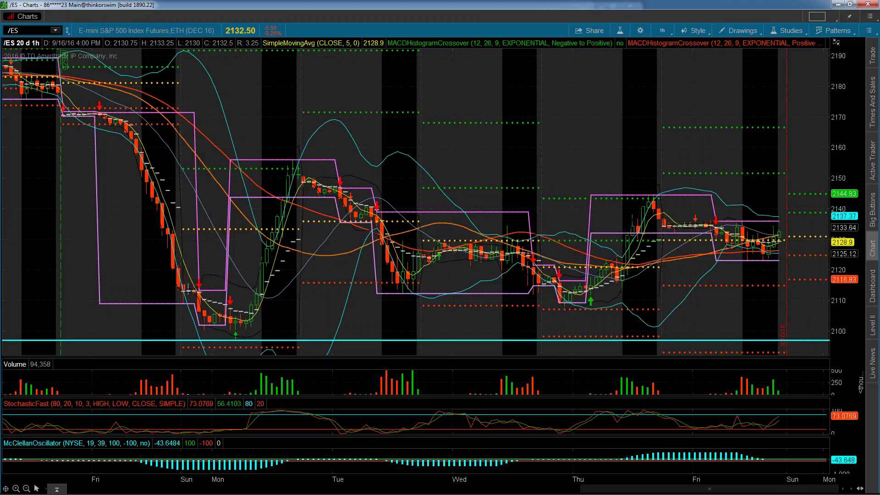
pyautogui.moveTo(851, 115); pyautogui.dragTo(851, 102)
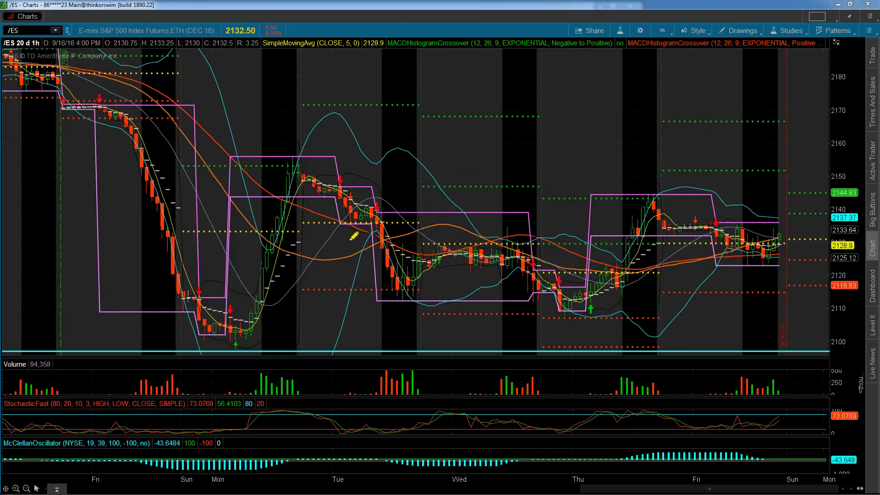
# Sketch a yellow projection curve across the week, dotting the Monday-Tuesday top and hooking its end.
pyautogui.moveTo(300, 197)
pyautogui.mouseDown()
pyautogui.moveTo(378, 301)
pyautogui.moveTo(457, 273)
pyautogui.moveTo(564, 316)
pyautogui.moveTo(605, 312)
pyautogui.moveTo(681, 251)
pyautogui.moveTo(731, 262)
pyautogui.moveTo(793, 259)
pyautogui.moveTo(822, 209)
pyautogui.moveTo(827, 167)
pyautogui.mouseUp()
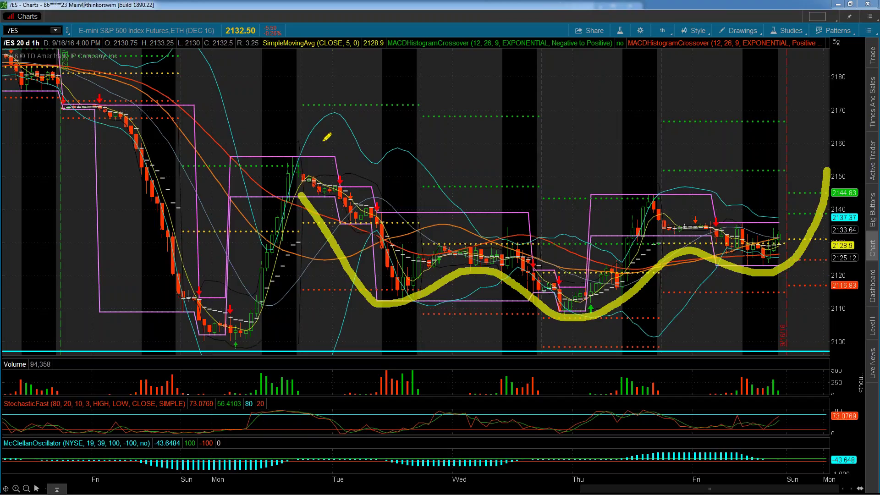
pyautogui.click(300, 162)
pyautogui.moveTo(828, 173); pyautogui.dragTo(820, 175)
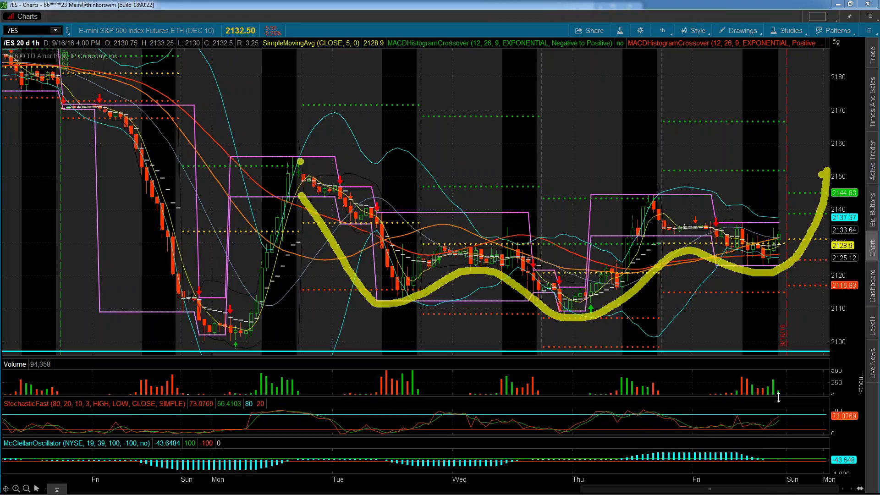
# Enlarge the stochastic pane, dot the latest stochastic reading, and mark the 2150 price level.
pyautogui.moveTo(779, 397); pyautogui.dragTo(781, 340)
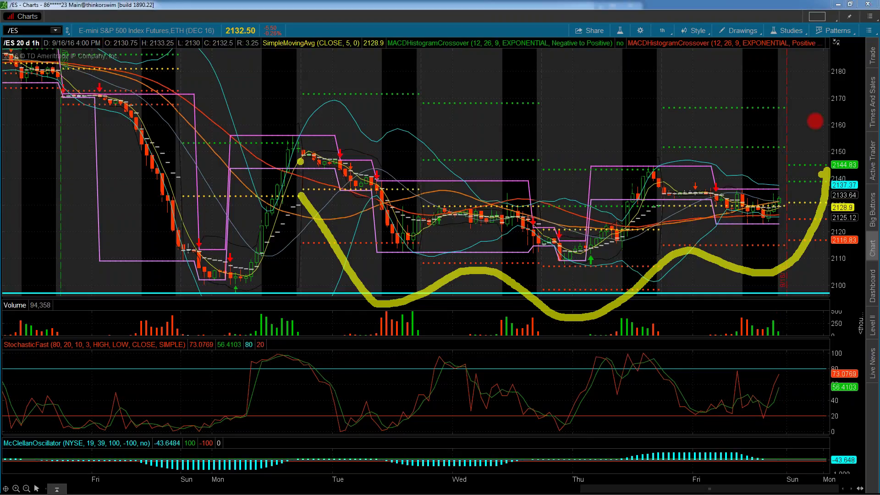
pyautogui.click(784, 356)
pyautogui.click(794, 360)
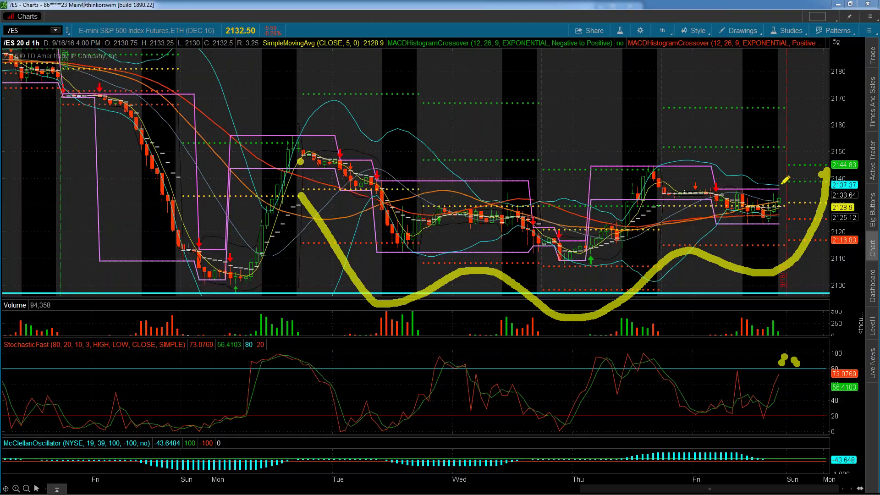
pyautogui.click(826, 155)
# Highlight Thursday stochastic peaks, the week's highs and early Friday levels, then erase all yellow annotations.
pyautogui.moveTo(580, 364); pyautogui.dragTo(641, 355)
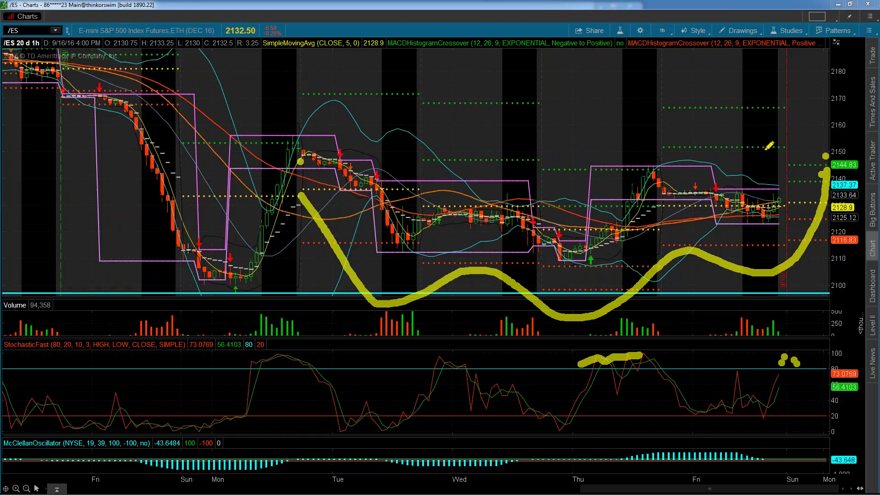
pyautogui.moveTo(264, 137); pyautogui.dragTo(838, 133)
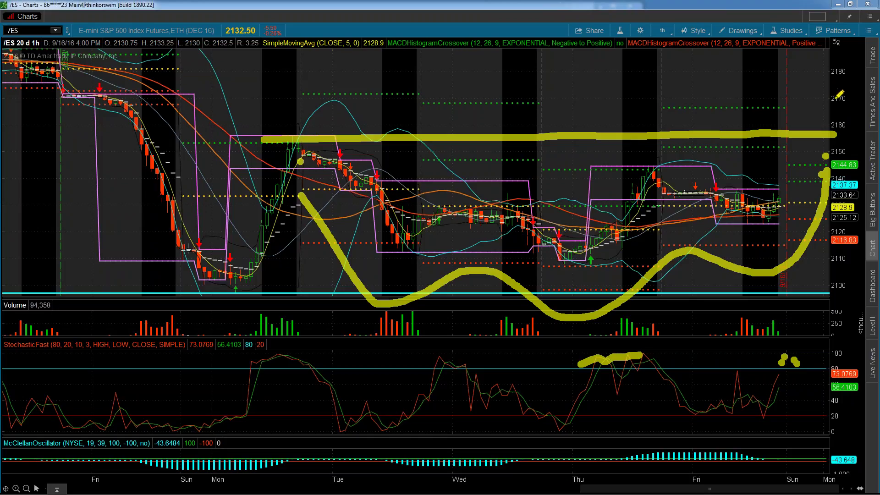
pyautogui.moveTo(809, 78)
pyautogui.mouseDown()
pyautogui.moveTo(824, 34)
pyautogui.moveTo(844, 26)
pyautogui.moveTo(838, 48)
pyautogui.mouseUp()
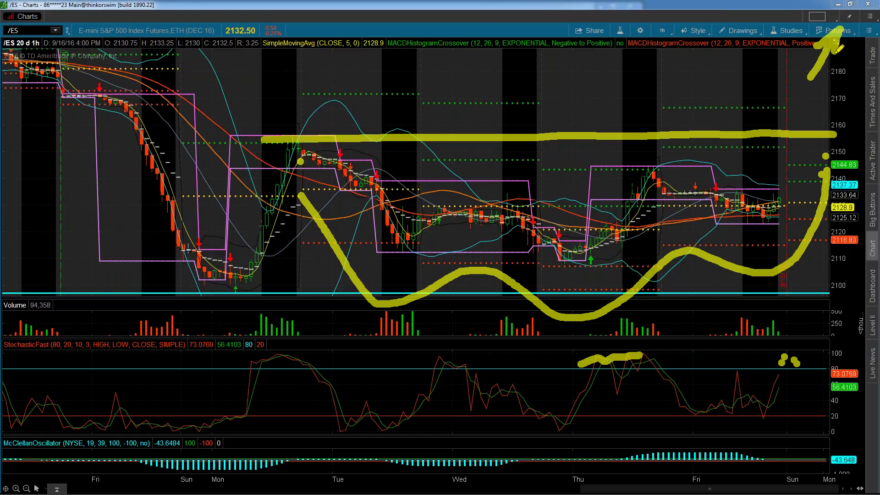
pyautogui.moveTo(50, 79); pyautogui.dragTo(87, 87)
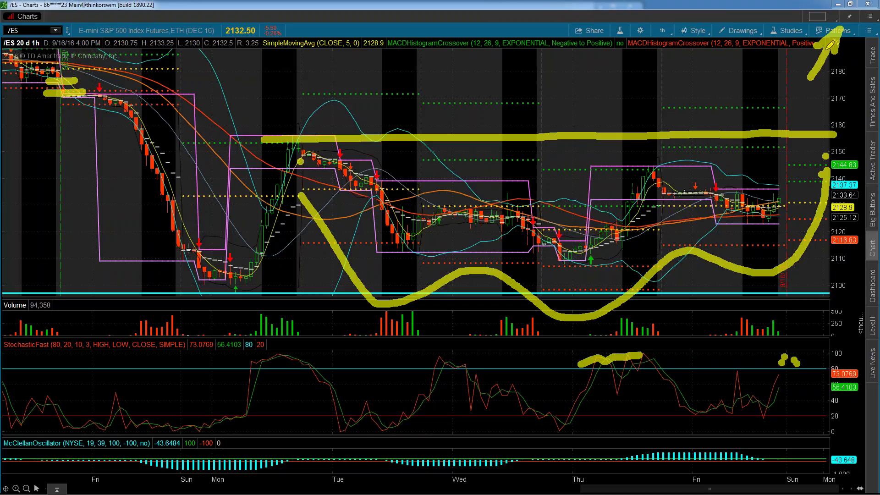
pyautogui.press('e')
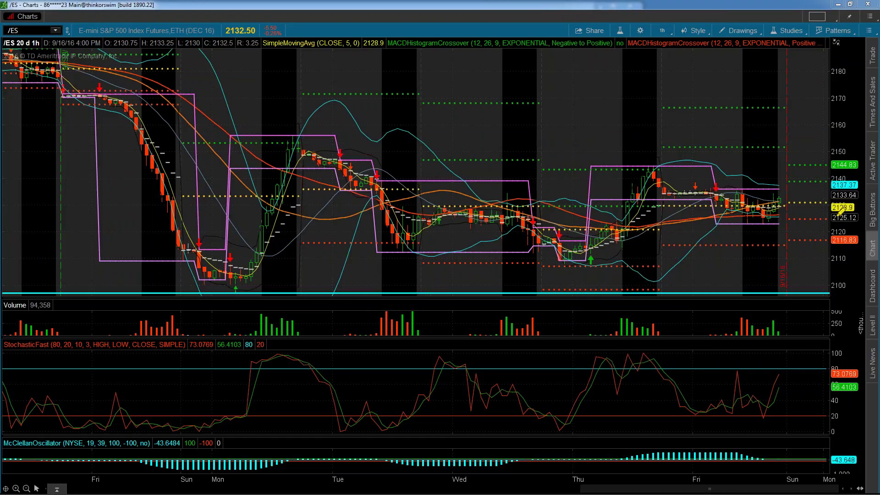
# Dot the Monday peak and 2150 level in yellow, then bring the Twitter window over the chart.
pyautogui.click(292, 138)
pyautogui.click(826, 148)
pyautogui.moveTo(877, 46); pyautogui.dragTo(244, 45)
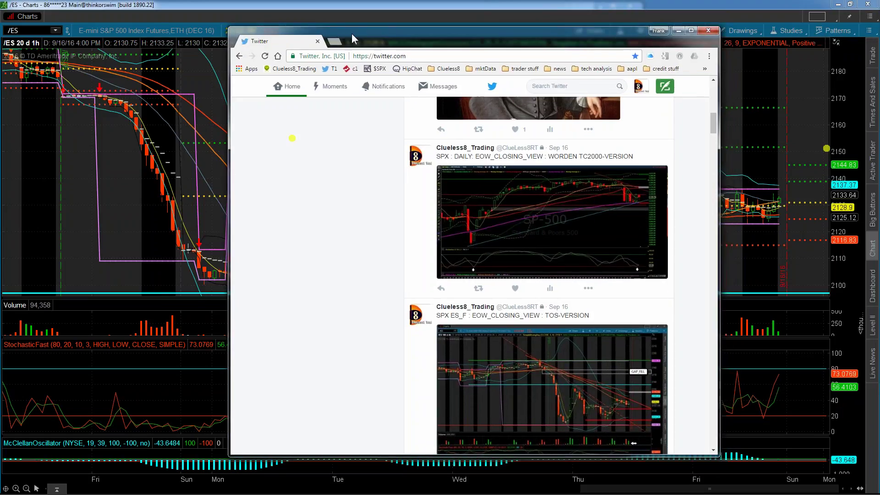
pyautogui.moveTo(351, 34); pyautogui.dragTo(879, 34)
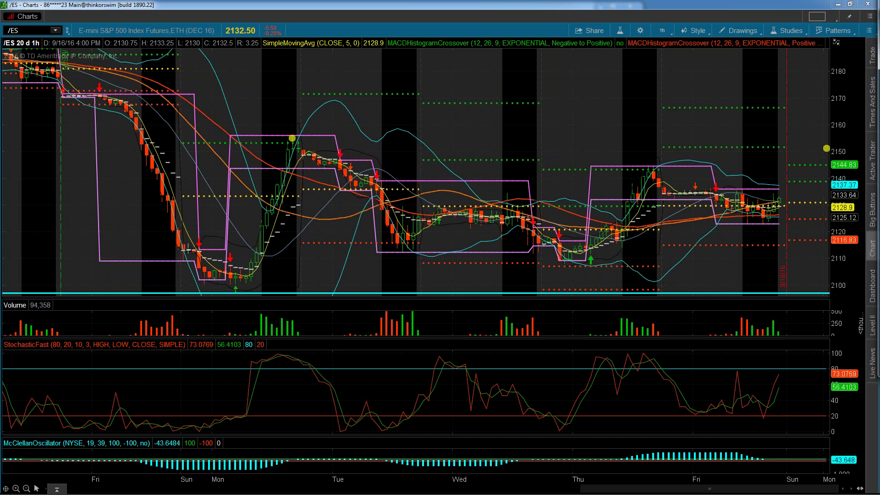
pyautogui.hotkey('alt', 'Tab')
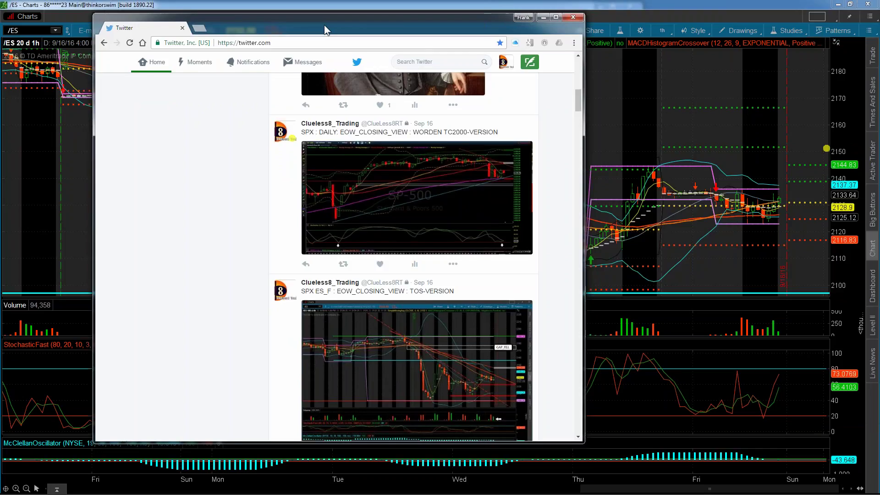
# Maximize Chrome and view the Worden TC2000 SPX daily chart image full size, then close it.
pyautogui.doubleClick(324, 25)
pyautogui.scroll(3, 742, 214)
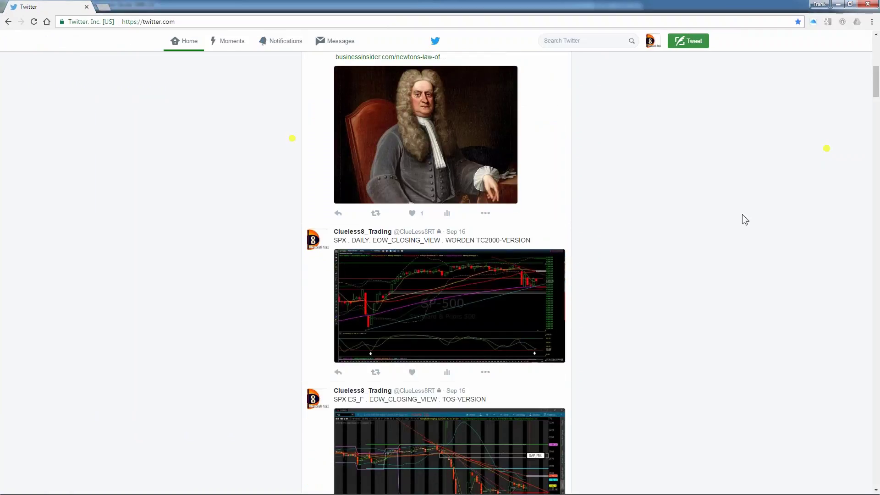
pyautogui.scroll(-4, 742, 213)
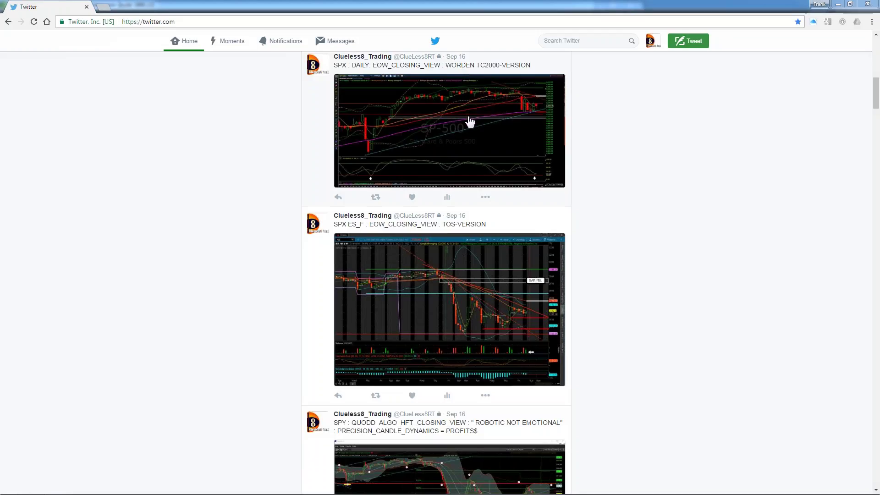
pyautogui.click(469, 136)
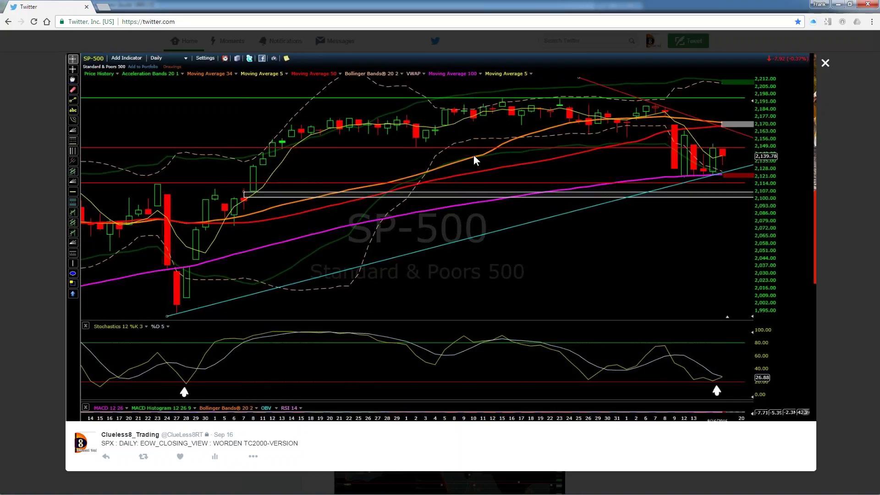
pyautogui.click(825, 62)
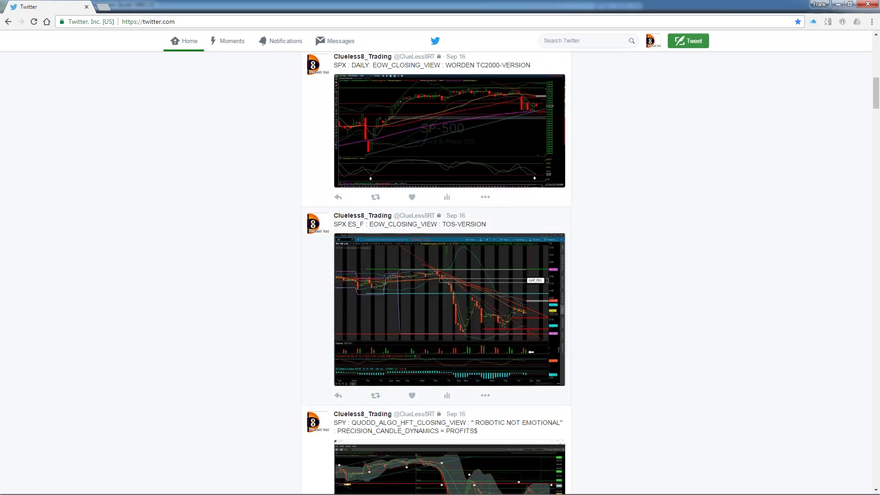
# Scroll down and open the SPX ES_F TOS-VERSION chart image full size.
pyautogui.scroll(-1, 654, 212)
pyautogui.scroll(-3, 448, 230)
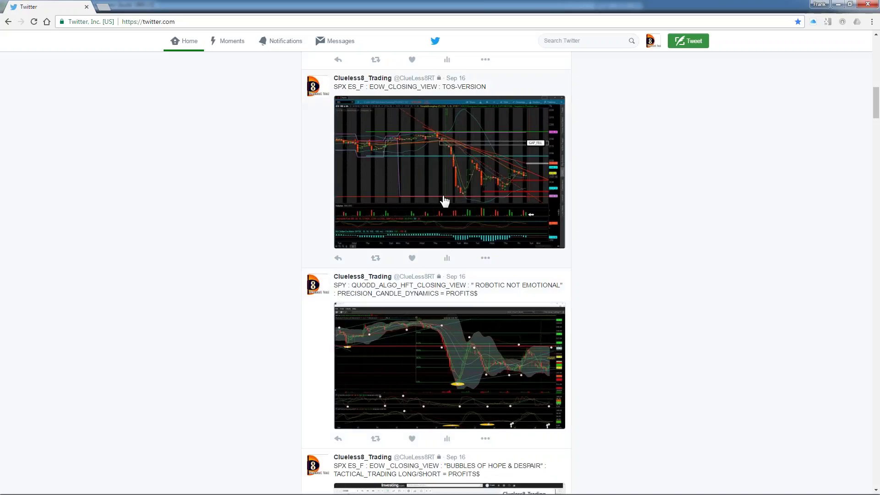
pyautogui.click(446, 173)
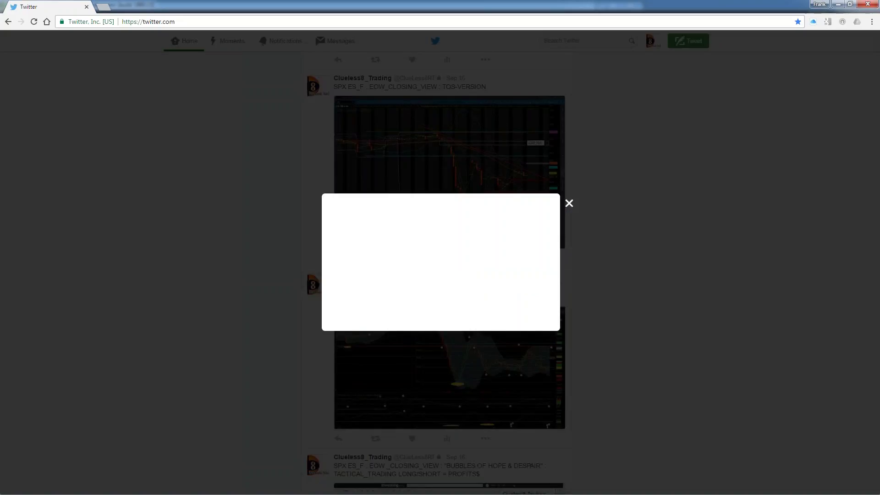
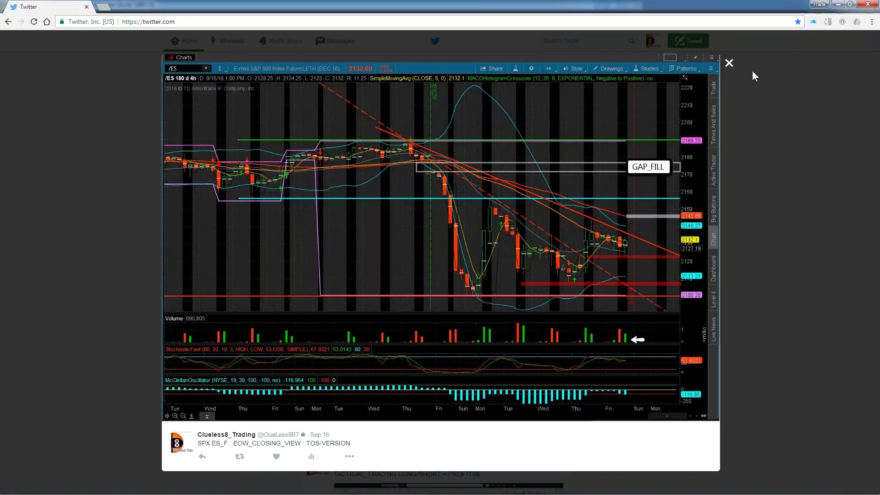
# Close the /ES chart image and enlarge the next tweet's SPY closing-view hourly chart.
pyautogui.click(728, 64)
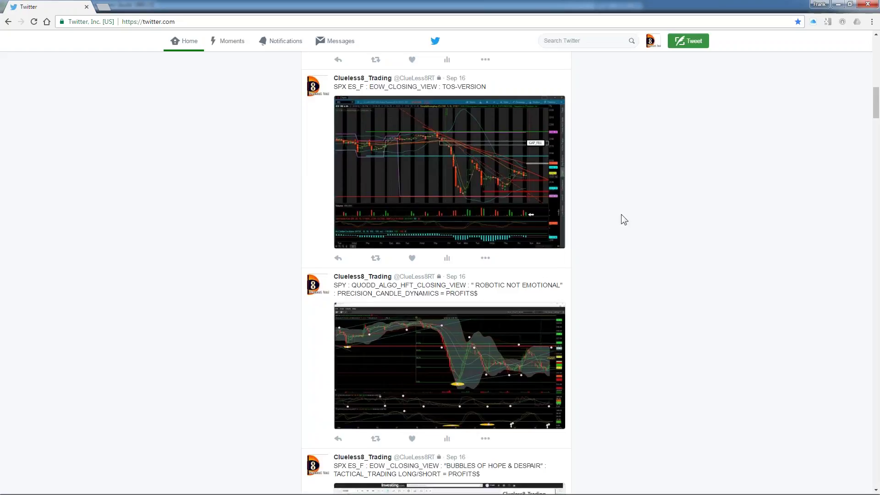
pyautogui.scroll(-3, 621, 215)
pyautogui.click(468, 237)
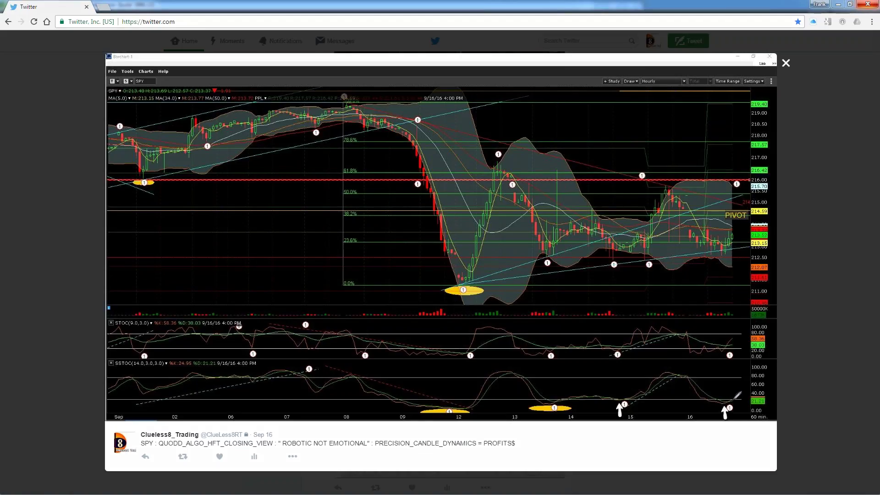
# Draw magenta arcs over the SPY price and stochastic peaks near the 13th, 15th and right end.
pyautogui.moveTo(734, 399); pyautogui.dragTo(742, 388)
pyautogui.moveTo(734, 375); pyautogui.dragTo(749, 377)
pyautogui.moveTo(649, 378)
pyautogui.mouseDown()
pyautogui.moveTo(668, 367)
pyautogui.moveTo(690, 374)
pyautogui.mouseUp()
pyautogui.moveTo(652, 189)
pyautogui.mouseDown()
pyautogui.moveTo(663, 179)
pyautogui.moveTo(683, 187)
pyautogui.mouseUp()
pyautogui.moveTo(478, 185)
pyautogui.mouseDown()
pyautogui.moveTo(497, 163)
pyautogui.moveTo(518, 179)
pyautogui.mouseUp()
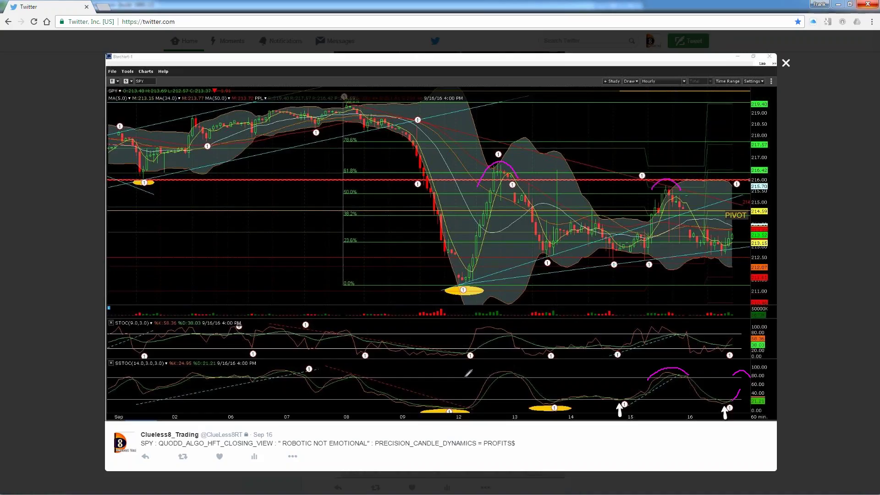
pyautogui.moveTo(473, 372)
pyautogui.mouseDown()
pyautogui.moveTo(503, 363)
pyautogui.moveTo(533, 376)
pyautogui.mouseUp()
pyautogui.moveTo(470, 332)
pyautogui.mouseDown()
pyautogui.moveTo(487, 323)
pyautogui.moveTo(519, 327)
pyautogui.mouseUp()
# Arc the price and stochastic peaks near the 7th–8th, then erase all the annotations.
pyautogui.moveTo(321, 376); pyautogui.dragTo(360, 373)
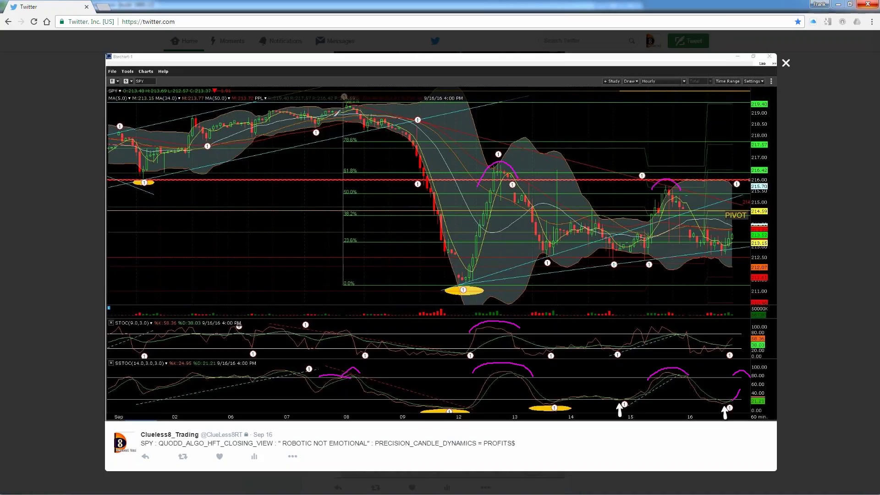
pyautogui.moveTo(333, 118); pyautogui.dragTo(365, 113)
pyautogui.moveTo(262, 374)
pyautogui.mouseDown()
pyautogui.moveTo(292, 365)
pyautogui.moveTo(303, 372)
pyautogui.mouseUp()
pyautogui.moveTo(267, 115)
pyautogui.mouseDown()
pyautogui.moveTo(289, 105)
pyautogui.moveTo(306, 116)
pyautogui.mouseUp()
pyautogui.moveTo(727, 377); pyautogui.dragTo(743, 369)
pyautogui.press('Escape')
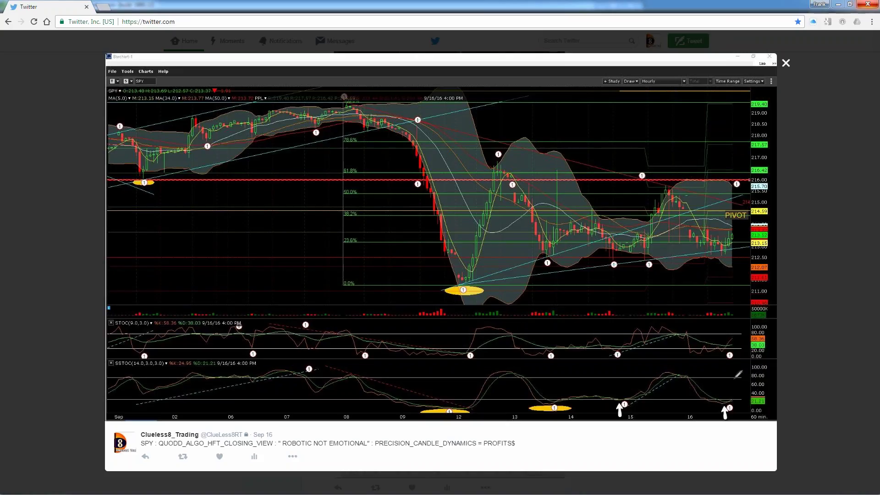
# Draw a magenta arc over the rising right end of the SSTOC stochastic panel.
pyautogui.moveTo(729, 379)
pyautogui.mouseDown()
pyautogui.moveTo(743, 372)
pyautogui.moveTo(752, 382)
pyautogui.mouseUp()
# Loop small SPY price bumps near PIVOT and draw a magenta line up from PIVOT to 216.
pyautogui.moveTo(585, 211); pyautogui.dragTo(596, 207)
pyautogui.moveTo(546, 213)
pyautogui.mouseDown()
pyautogui.moveTo(541, 221)
pyautogui.moveTo(549, 213)
pyautogui.mouseUp()
pyautogui.moveTo(705, 217); pyautogui.dragTo(700, 221)
pyautogui.moveTo(736, 220); pyautogui.dragTo(739, 178)
# Trace the early rally, the numbered marker and the falling candles below the red line.
pyautogui.moveTo(192, 175)
pyautogui.mouseDown()
pyautogui.moveTo(202, 131)
pyautogui.moveTo(237, 177)
pyautogui.moveTo(252, 144)
pyautogui.moveTo(269, 176)
pyautogui.moveTo(285, 135)
pyautogui.moveTo(310, 172)
pyautogui.moveTo(323, 148)
pyautogui.moveTo(360, 176)
pyautogui.moveTo(372, 159)
pyautogui.moveTo(409, 160)
pyautogui.moveTo(418, 171)
pyautogui.moveTo(442, 143)
pyautogui.mouseUp()
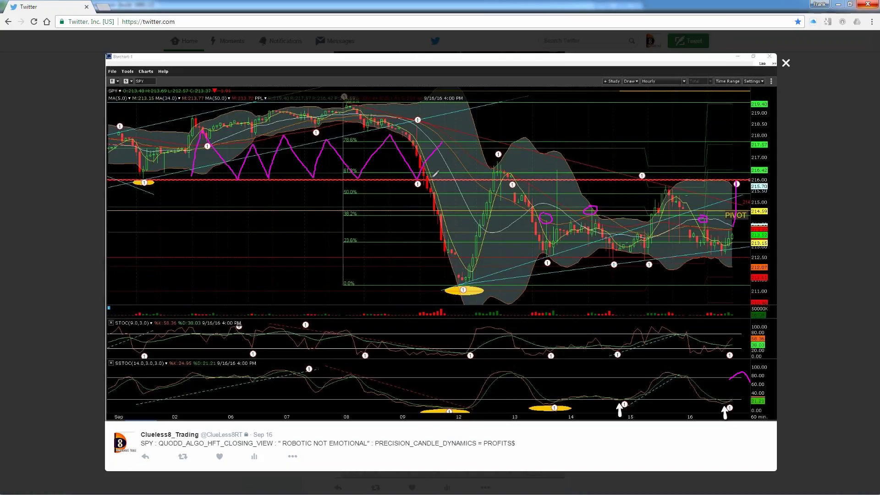
pyautogui.moveTo(423, 178); pyautogui.dragTo(430, 182)
pyautogui.moveTo(419, 195); pyautogui.dragTo(447, 268)
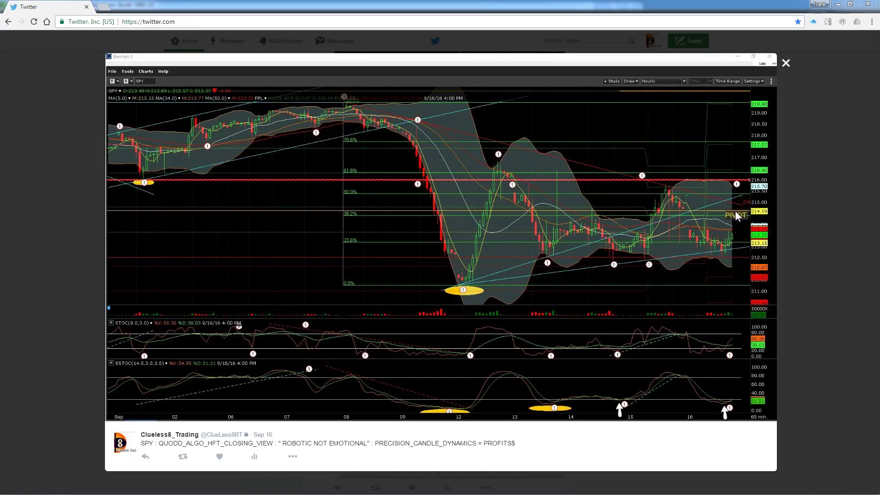
# Close the SPY image and enlarge the SPX ES_F Bubbles of Hope & Despair chart.
pyautogui.click(785, 63)
pyautogui.scroll(-3, 697, 197)
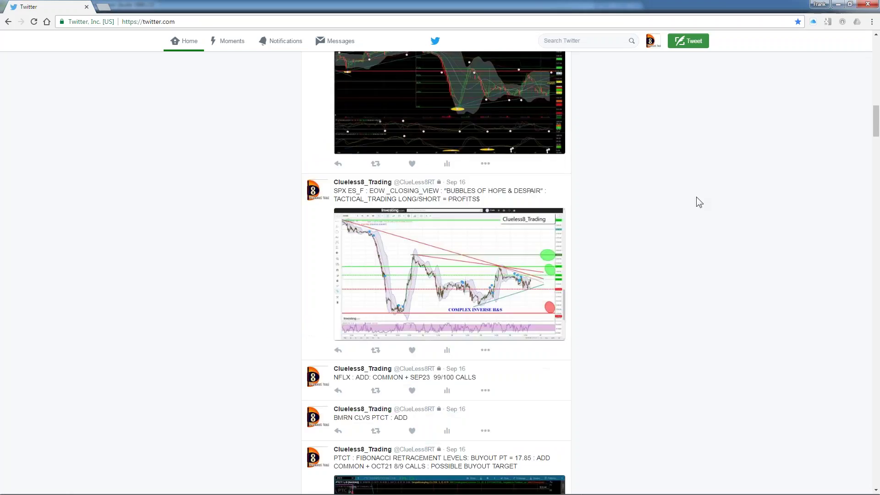
pyautogui.scroll(-2, 696, 198)
pyautogui.click(424, 189)
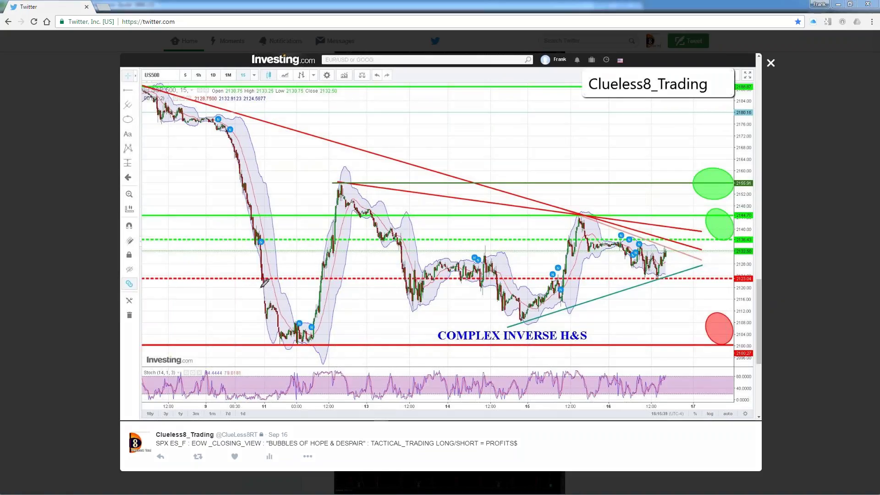
# Trace the SPX price path in magenta, circle the post-rebound peak, and sketch a drop toward the red circle.
pyautogui.moveTo(160, 102)
pyautogui.mouseDown()
pyautogui.moveTo(224, 126)
pyautogui.moveTo(235, 162)
pyautogui.mouseUp()
pyautogui.moveTo(261, 228)
pyautogui.mouseDown()
pyautogui.moveTo(265, 297)
pyautogui.moveTo(318, 304)
pyautogui.moveTo(353, 182)
pyautogui.moveTo(397, 249)
pyautogui.moveTo(409, 295)
pyautogui.moveTo(433, 291)
pyautogui.moveTo(448, 270)
pyautogui.moveTo(499, 279)
pyautogui.moveTo(515, 312)
pyautogui.moveTo(549, 296)
pyautogui.moveTo(591, 214)
pyautogui.moveTo(646, 268)
pyautogui.moveTo(670, 274)
pyautogui.moveTo(717, 220)
pyautogui.moveTo(730, 185)
pyautogui.mouseUp()
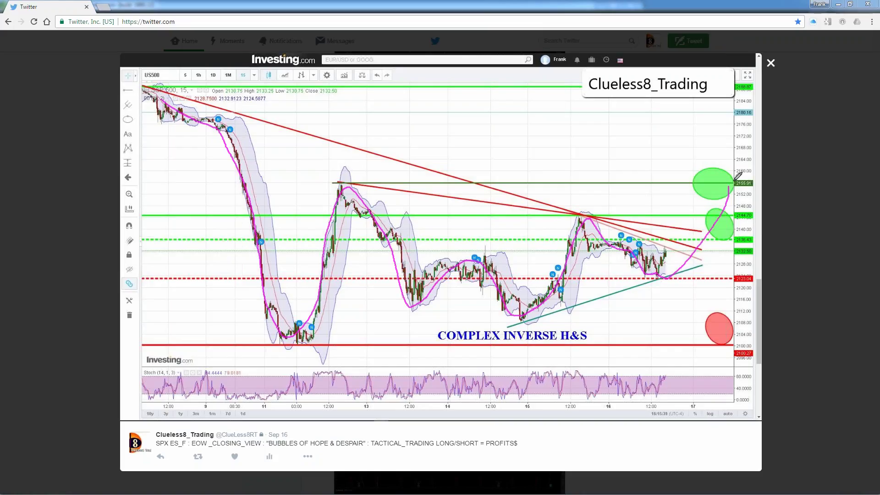
pyautogui.moveTo(352, 166)
pyautogui.mouseDown()
pyautogui.moveTo(341, 173)
pyautogui.moveTo(368, 173)
pyautogui.moveTo(350, 166)
pyautogui.mouseUp()
pyautogui.moveTo(672, 287)
pyautogui.mouseDown()
pyautogui.moveTo(705, 311)
pyautogui.moveTo(722, 339)
pyautogui.mouseUp()
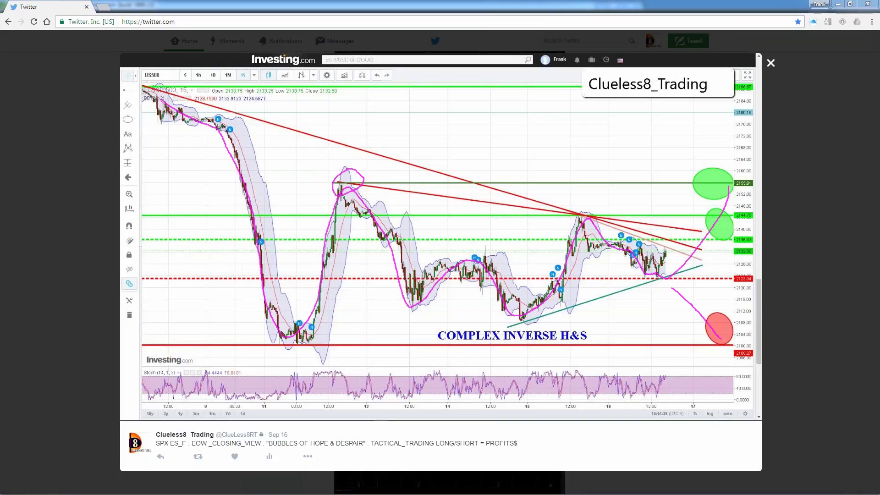
# Minimize the Twitter window to reveal thinkorswim and clear the magenta freehand drawing.
pyautogui.click(849, 6)
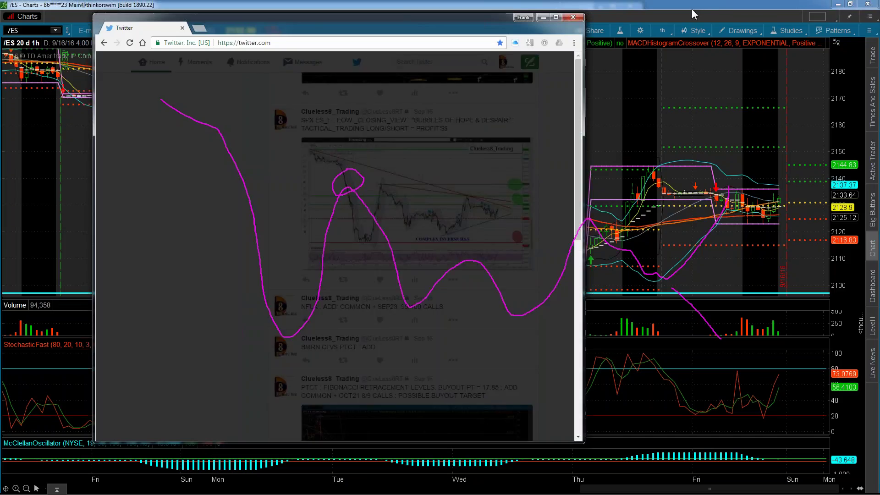
pyautogui.press('Escape')
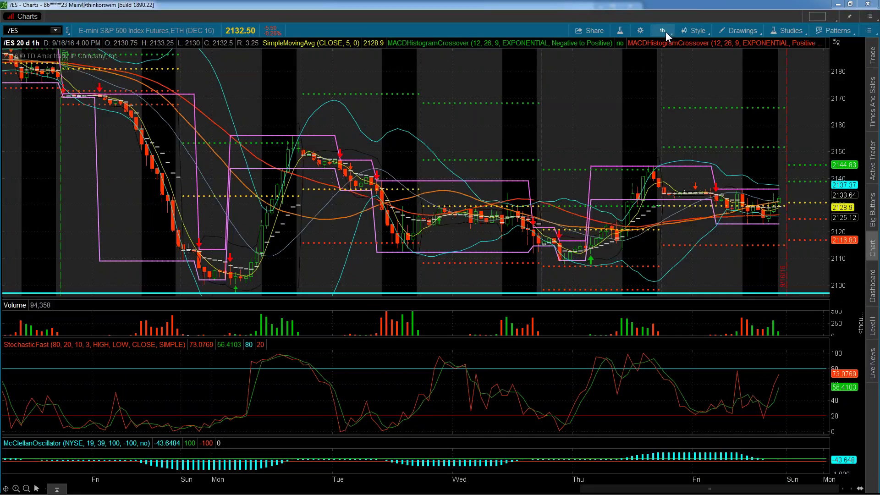
# Drag the /ES 20-day hourly chart's price axis to stretch it vertically.
pyautogui.moveTo(845, 121); pyautogui.dragTo(848, 130)
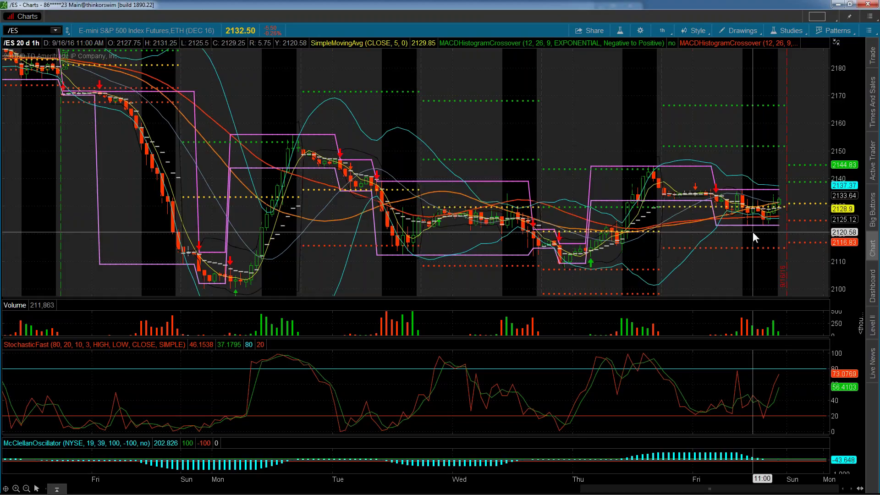
# Readjust the /ES hourly chart's price scale and bring up the timeframe list.
pyautogui.moveTo(845, 192); pyautogui.dragTo(845, 185)
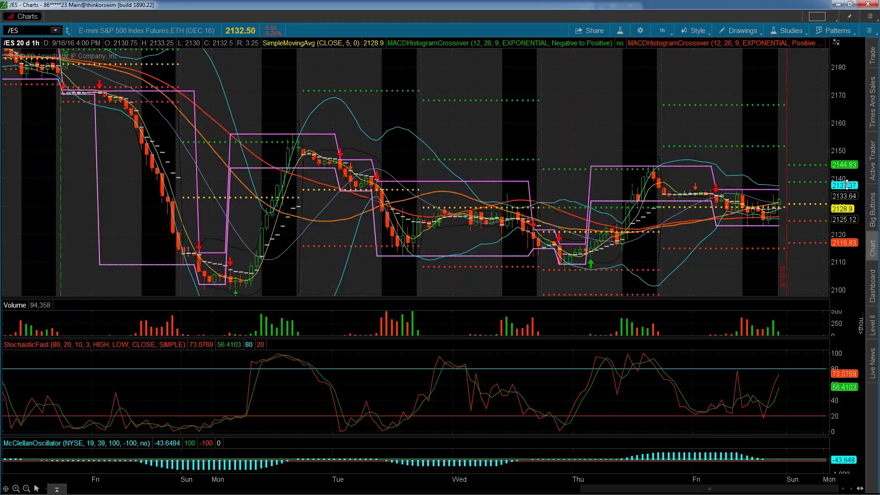
pyautogui.click(662, 30)
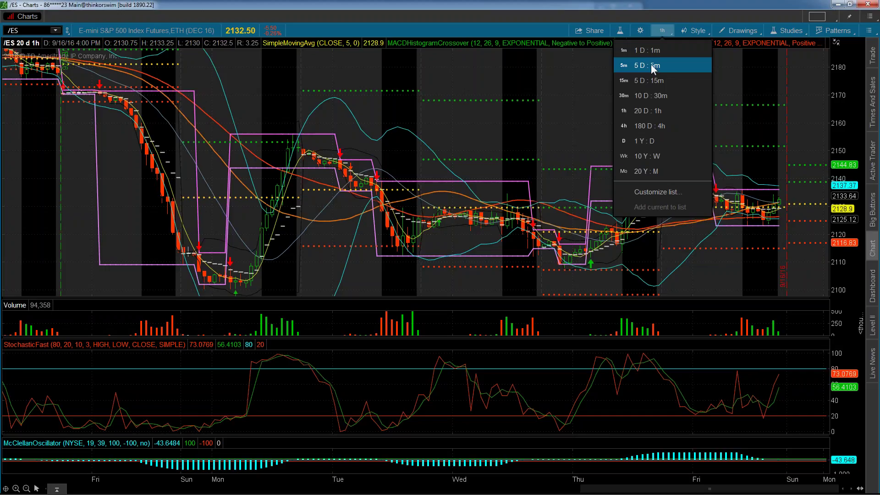
# Switch /ES to 5 days of 5-minute bars, zoom to start at Thursday, and adjust the price scale.
pyautogui.click(651, 66)
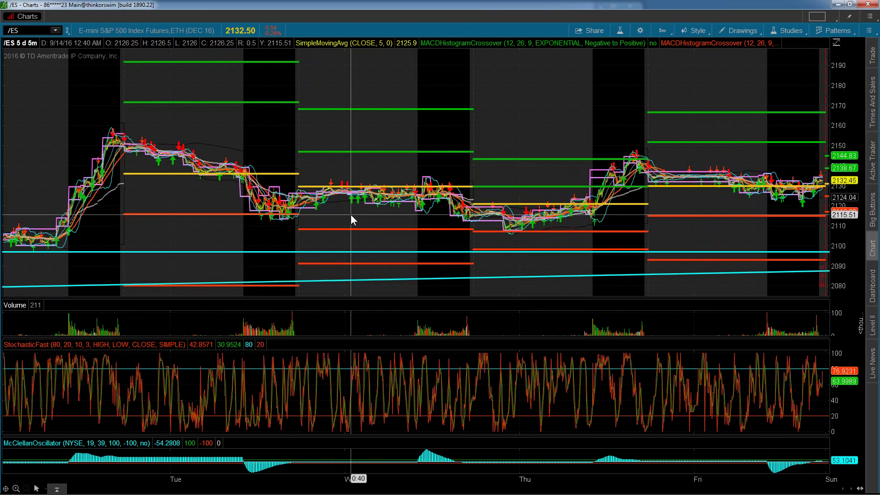
pyautogui.moveTo(351, 214); pyautogui.dragTo(823, 216)
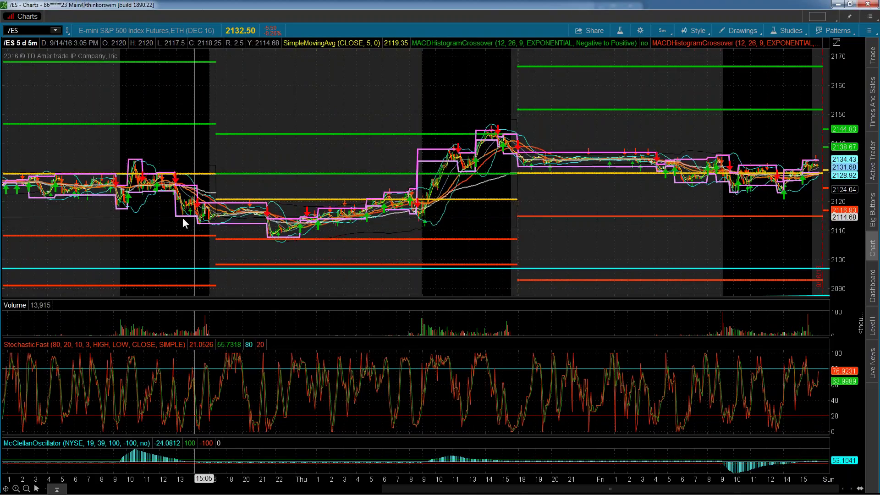
pyautogui.moveTo(183, 218); pyautogui.dragTo(843, 149)
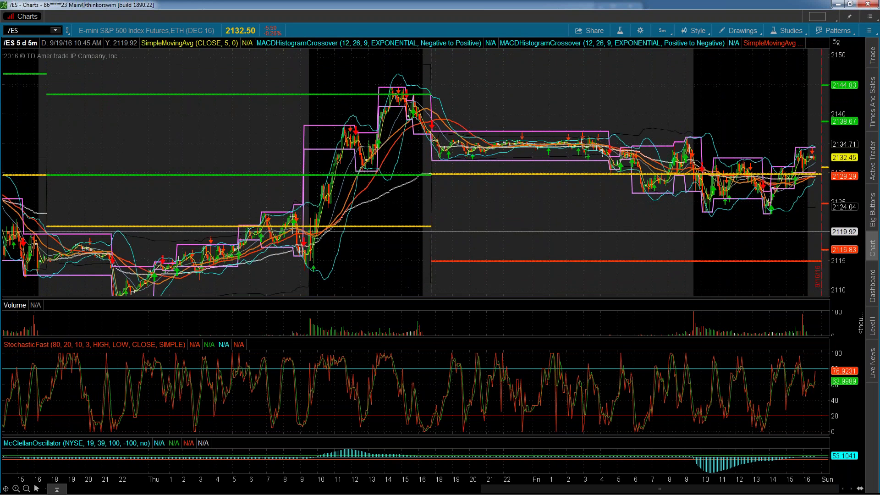
pyautogui.moveTo(153, 257); pyautogui.dragTo(876, 268)
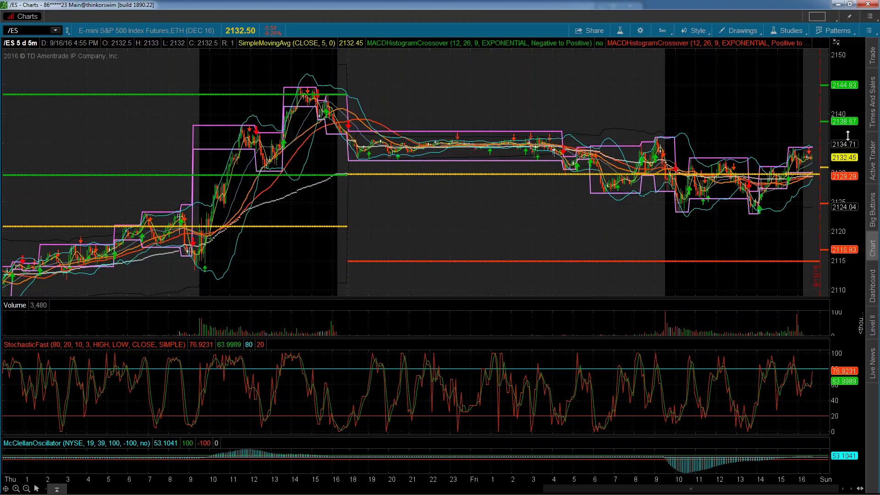
pyautogui.moveTo(848, 136); pyautogui.dragTo(846, 117)
pyautogui.moveTo(846, 125); pyautogui.dragTo(847, 125)
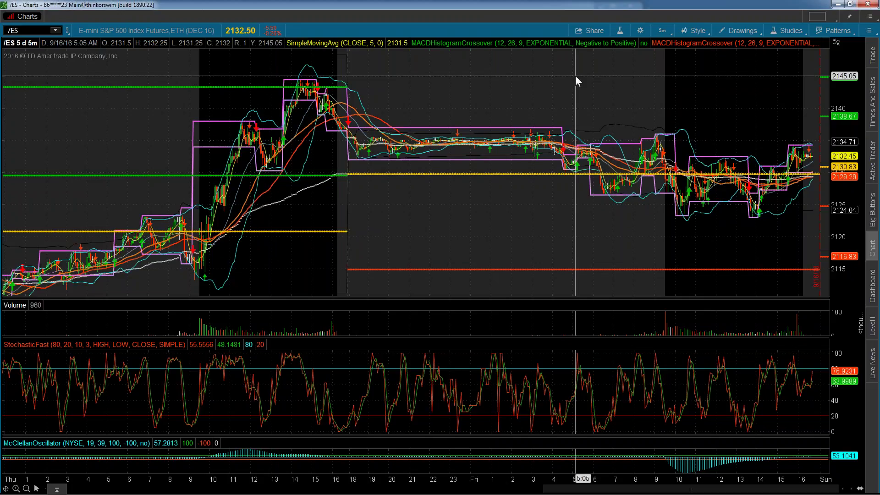
# Switch to 5 days of 15-minute bars and zoom in on Friday's session.
pyautogui.click(665, 30)
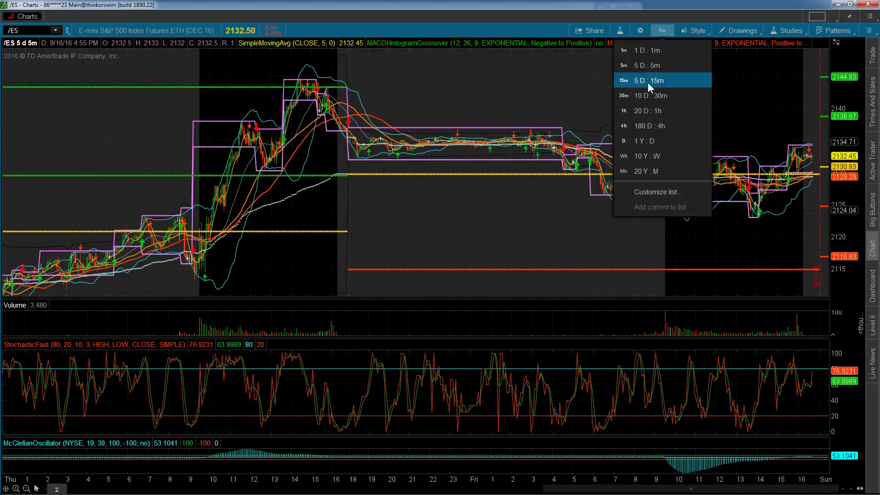
pyautogui.click(648, 82)
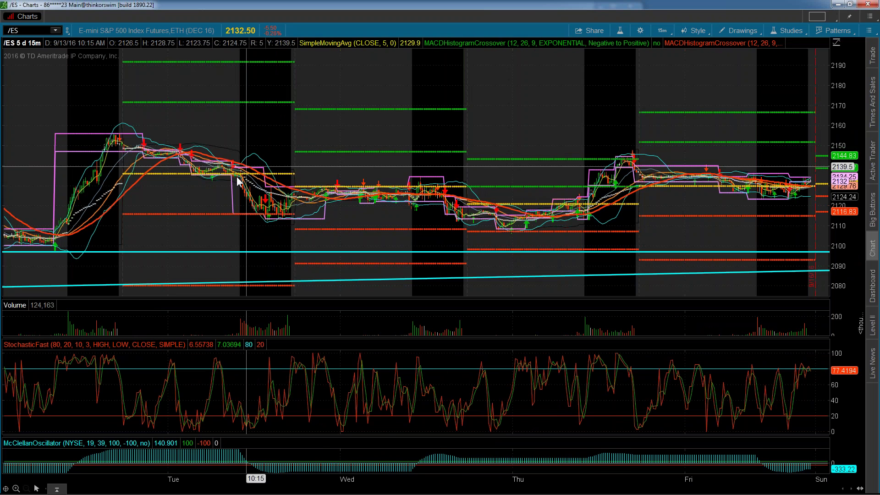
pyautogui.moveTo(102, 167); pyautogui.dragTo(219, 168)
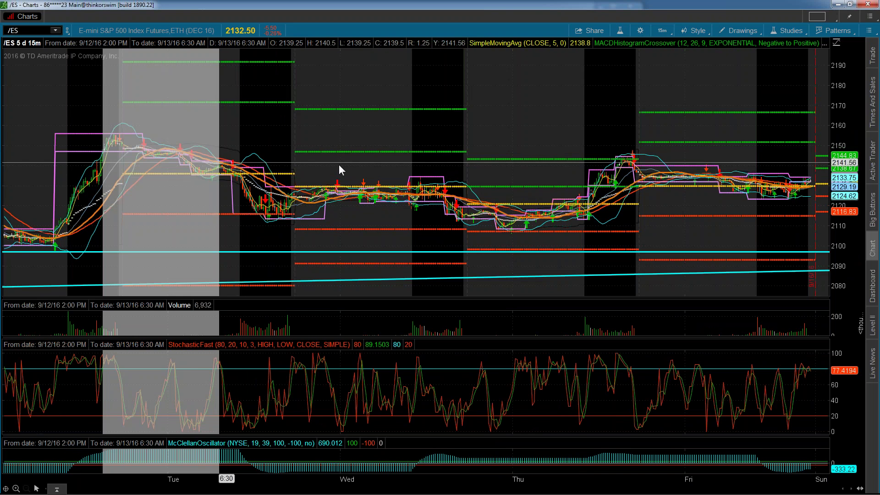
pyautogui.moveTo(339, 164)
pyautogui.mouseDown()
pyautogui.moveTo(825, 183)
pyautogui.moveTo(858, 181)
pyautogui.moveTo(852, 123)
pyautogui.moveTo(855, 151)
pyautogui.mouseUp()
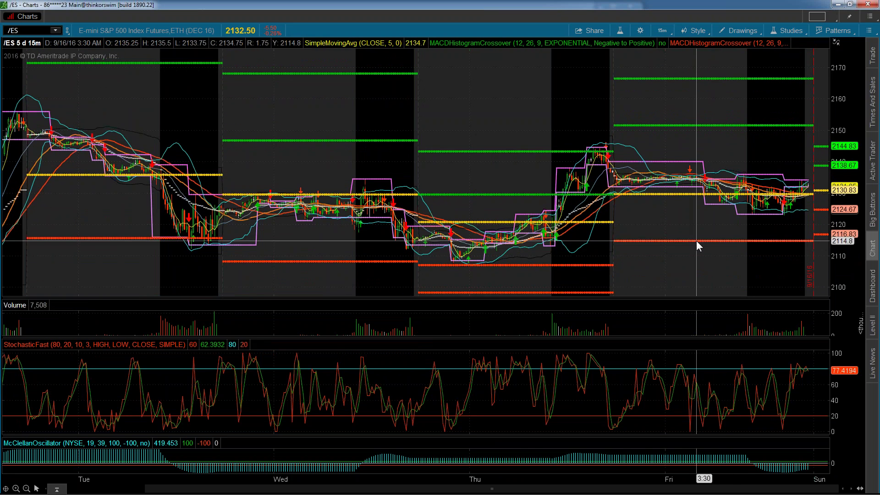
pyautogui.moveTo(633, 257); pyautogui.dragTo(850, 119)
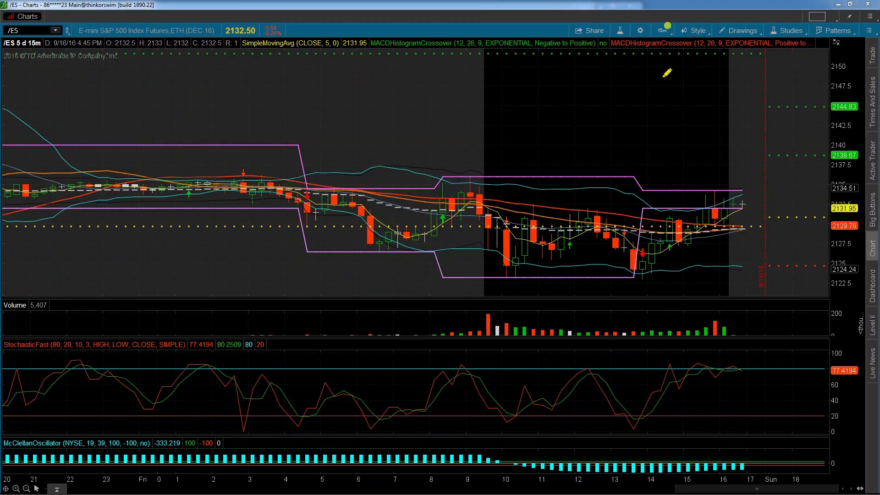
pyautogui.moveTo(465, 203)
pyautogui.mouseDown()
pyautogui.moveTo(514, 270)
pyautogui.moveTo(587, 204)
pyautogui.moveTo(642, 273)
pyautogui.moveTo(725, 188)
pyautogui.mouseUp()
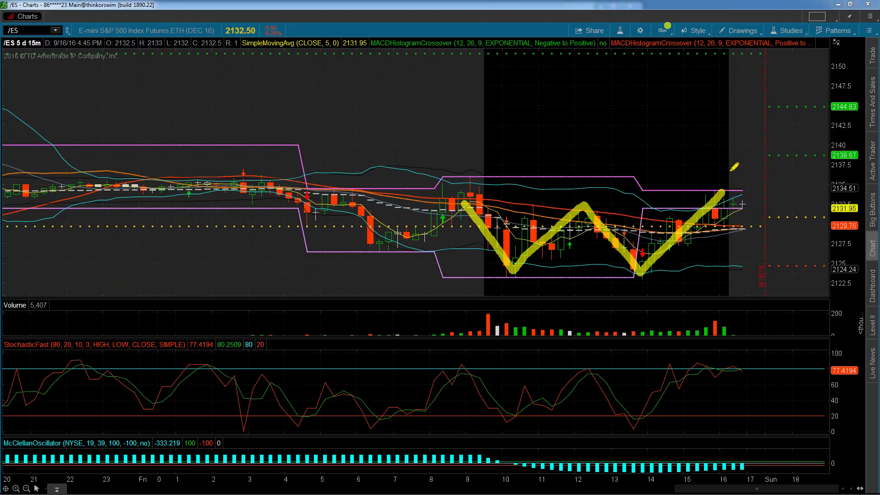
pyautogui.press('e')
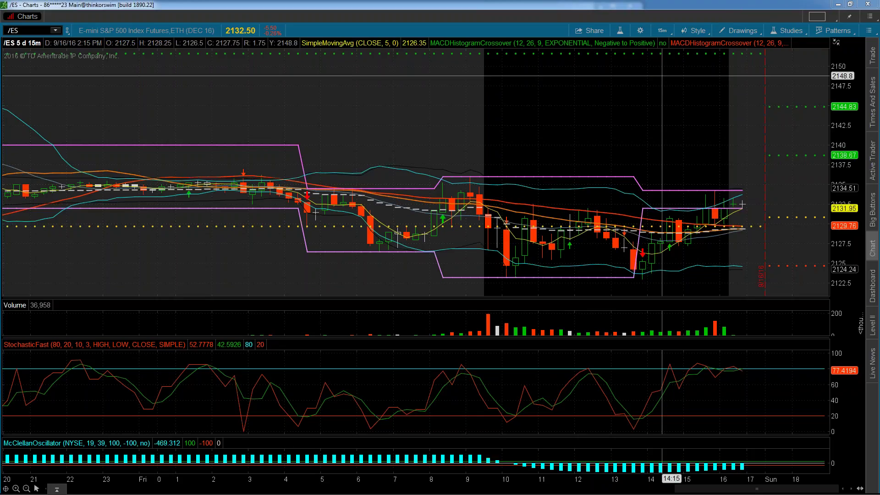
# Switch /ES to 20 D : 1h bars, zoomed onto the last week with the price axis stretched.
pyautogui.click(664, 31)
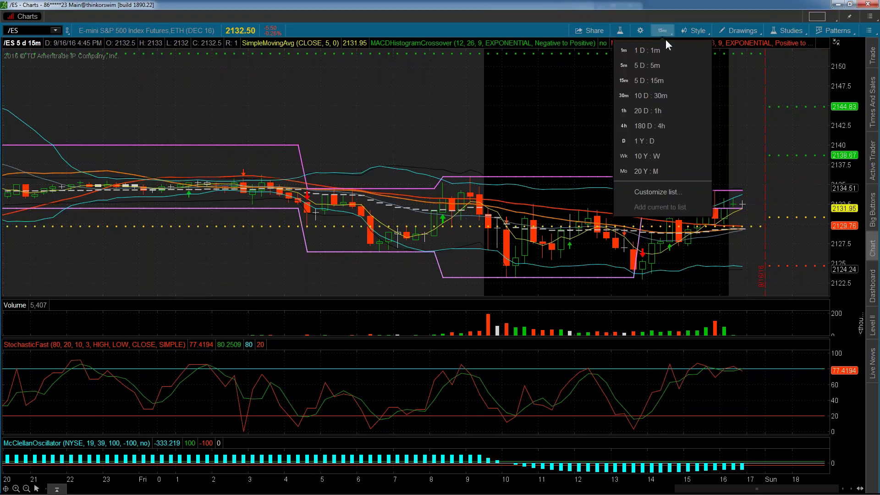
pyautogui.click(654, 112)
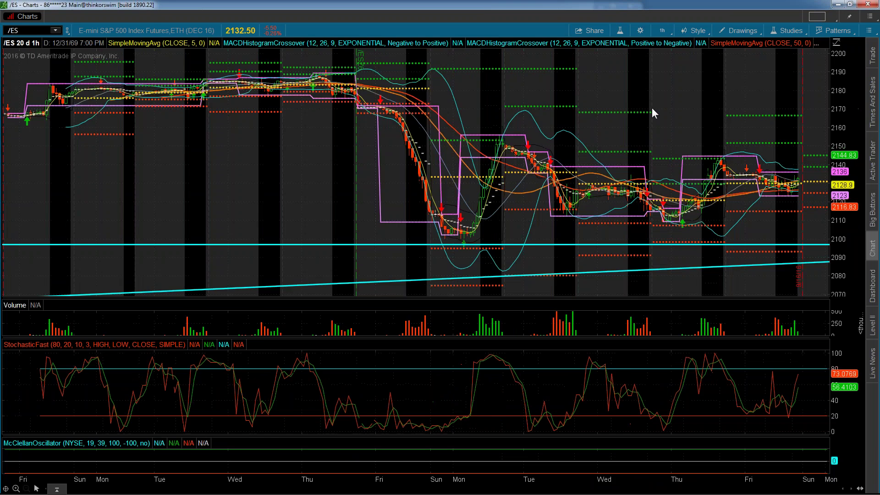
pyautogui.moveTo(567, 179); pyautogui.dragTo(825, 180)
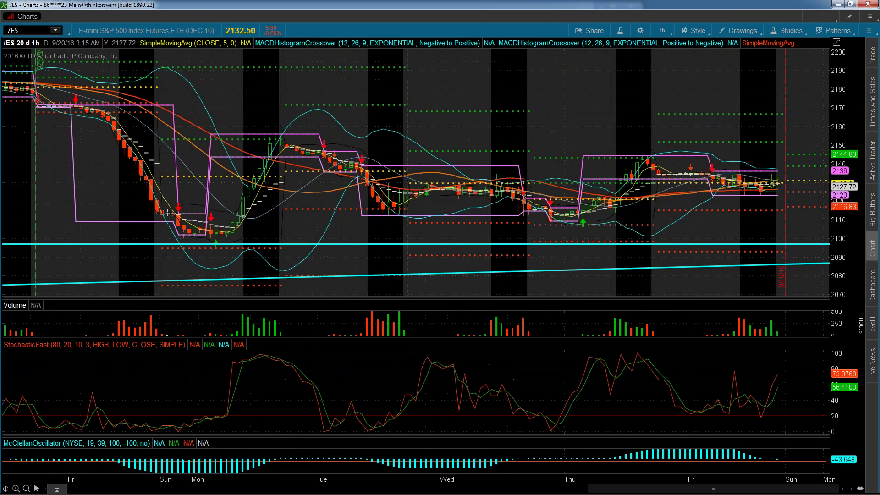
pyautogui.moveTo(831, 123); pyautogui.dragTo(831, 144)
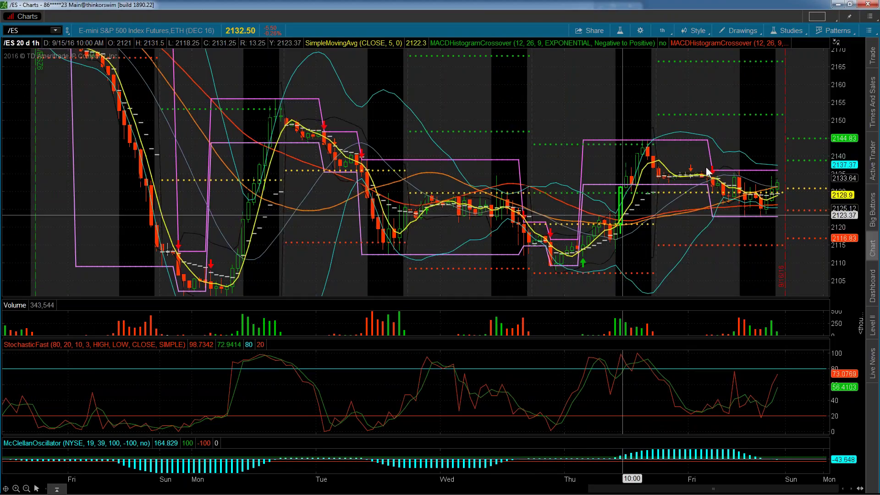
pyautogui.moveTo(850, 131); pyautogui.dragTo(849, 147)
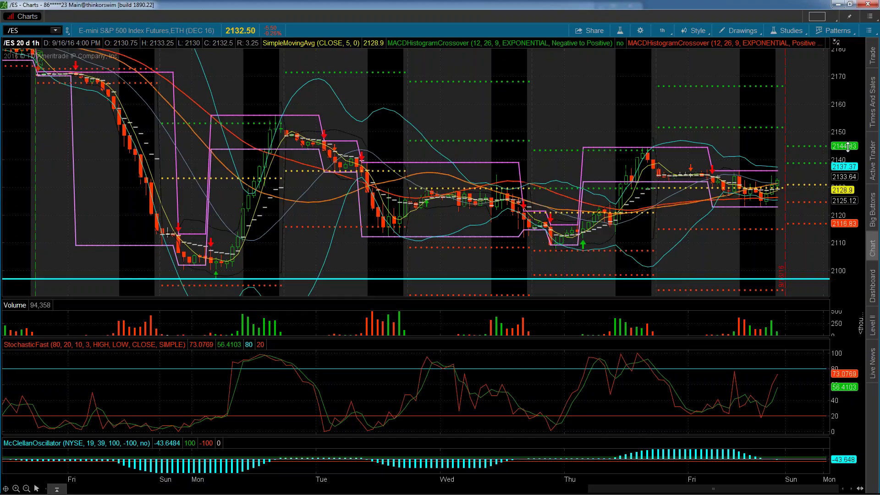
# Switch the chart to 180 days of 4-hour bars, zoomed into the 8/22 to 9/19 span.
pyautogui.click(662, 32)
pyautogui.click(651, 126)
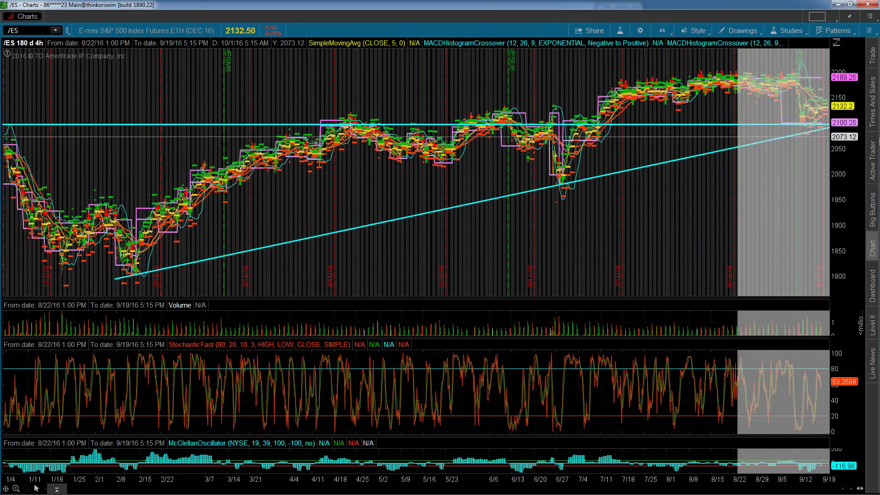
pyautogui.moveTo(878, 137); pyautogui.dragTo(878, 138)
pyautogui.moveTo(346, 249); pyautogui.dragTo(710, 232)
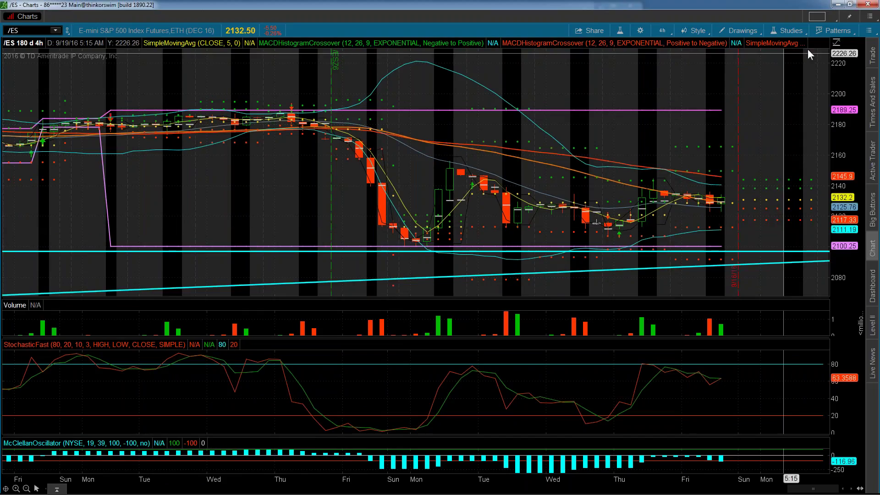
# Remove all drawings from the chart and confirm with Yes.
pyautogui.rightClick(743, 251)
pyautogui.click(771, 347)
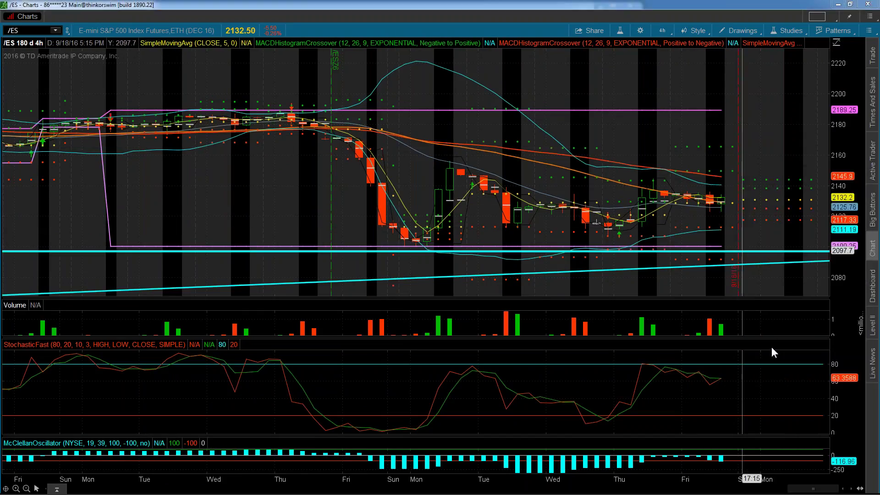
pyautogui.click(479, 63)
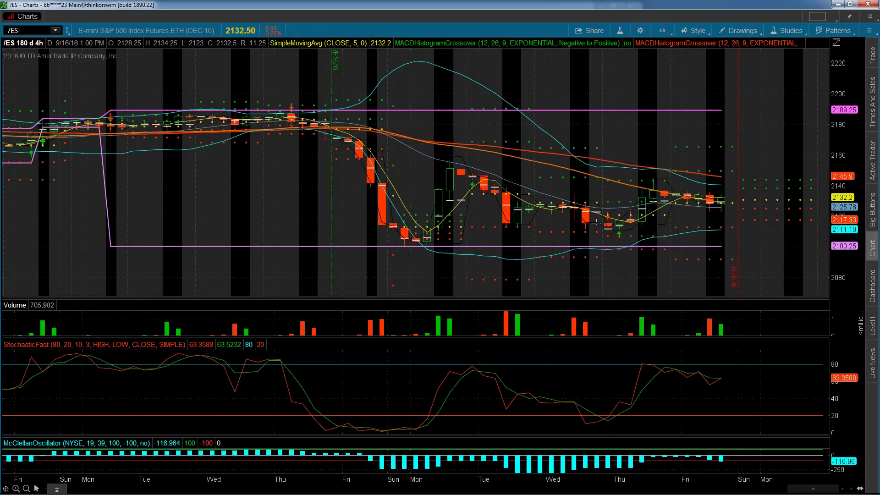
# Enlarge the price and volume panes over the stochastic pane and rescale prices to about 2098–2197.
pyautogui.moveTo(673, 296); pyautogui.dragTo(674, 353)
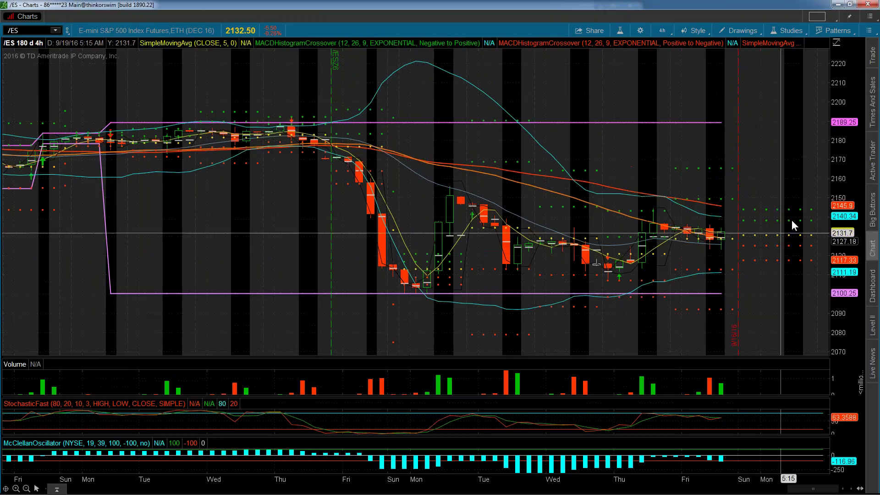
pyautogui.moveTo(841, 176); pyautogui.dragTo(841, 144)
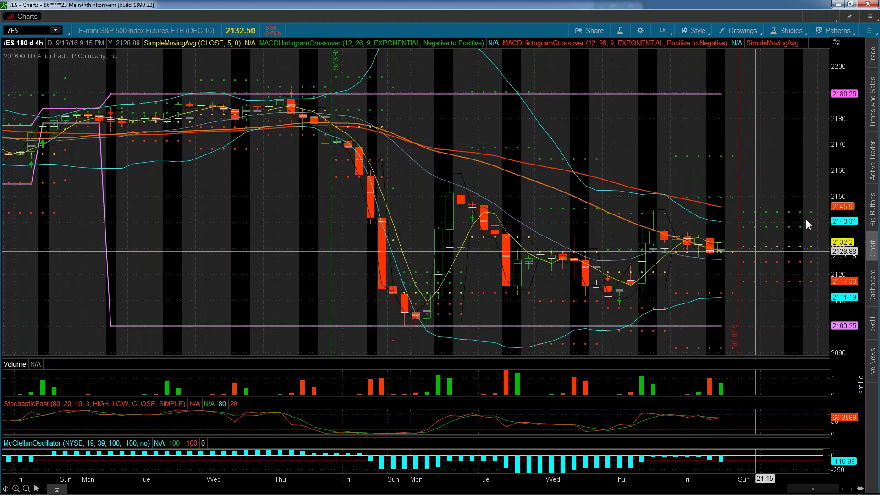
pyautogui.moveTo(848, 205); pyautogui.dragTo(849, 184)
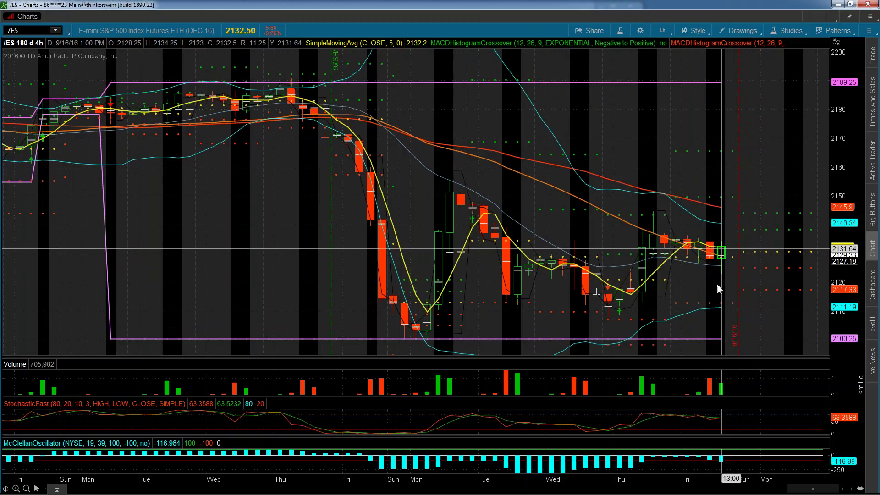
pyautogui.moveTo(716, 356); pyautogui.dragTo(716, 343)
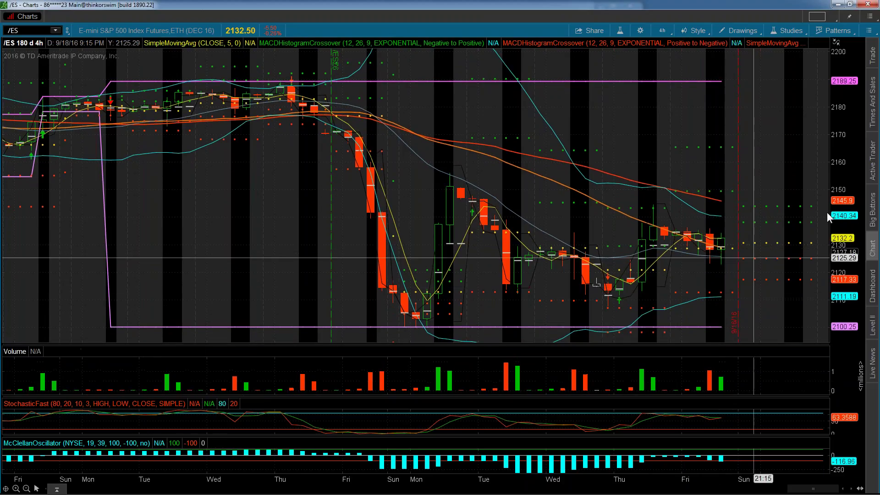
pyautogui.moveTo(849, 197); pyautogui.dragTo(849, 188)
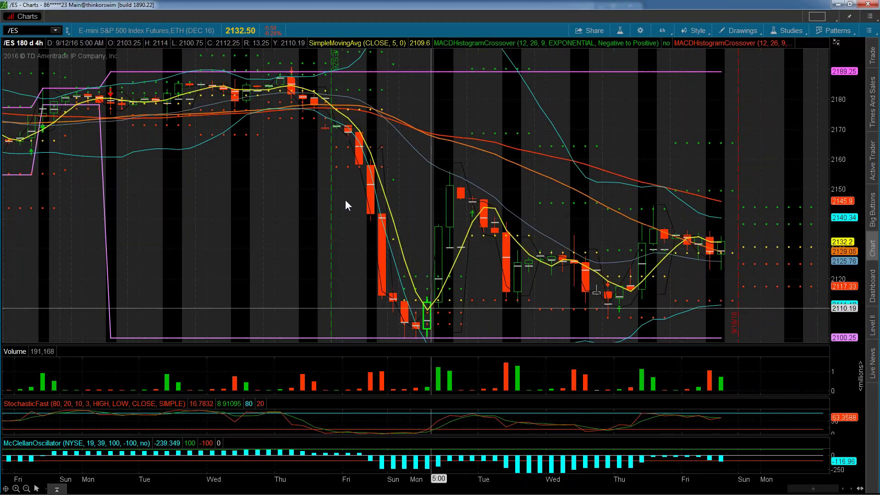
pyautogui.click(27, 31)
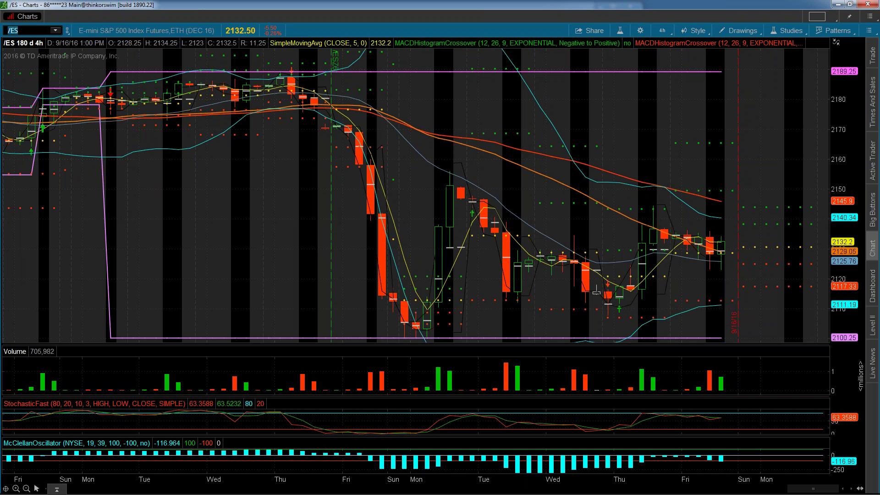
# Load the SPX index in place of /ES and zoom onto the recent months.
pyautogui.write('SPX')
pyautogui.press('Return')
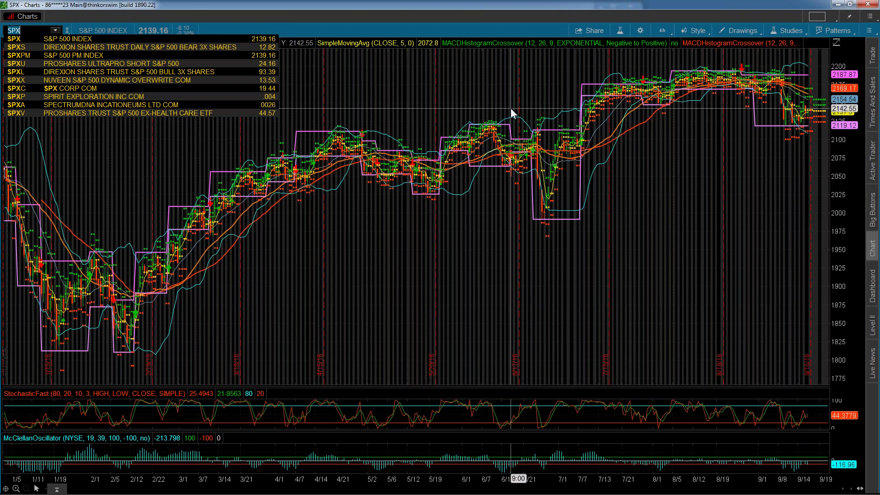
pyautogui.click(763, 109)
pyautogui.moveTo(763, 109); pyautogui.dragTo(847, 90)
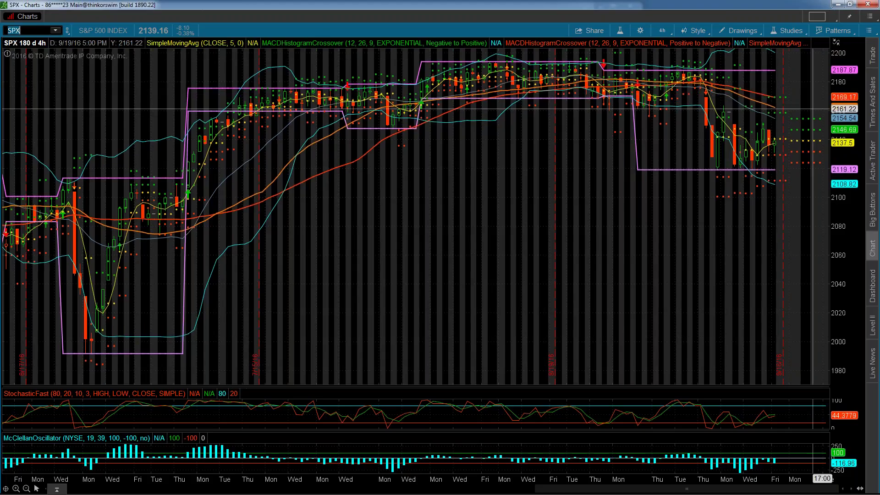